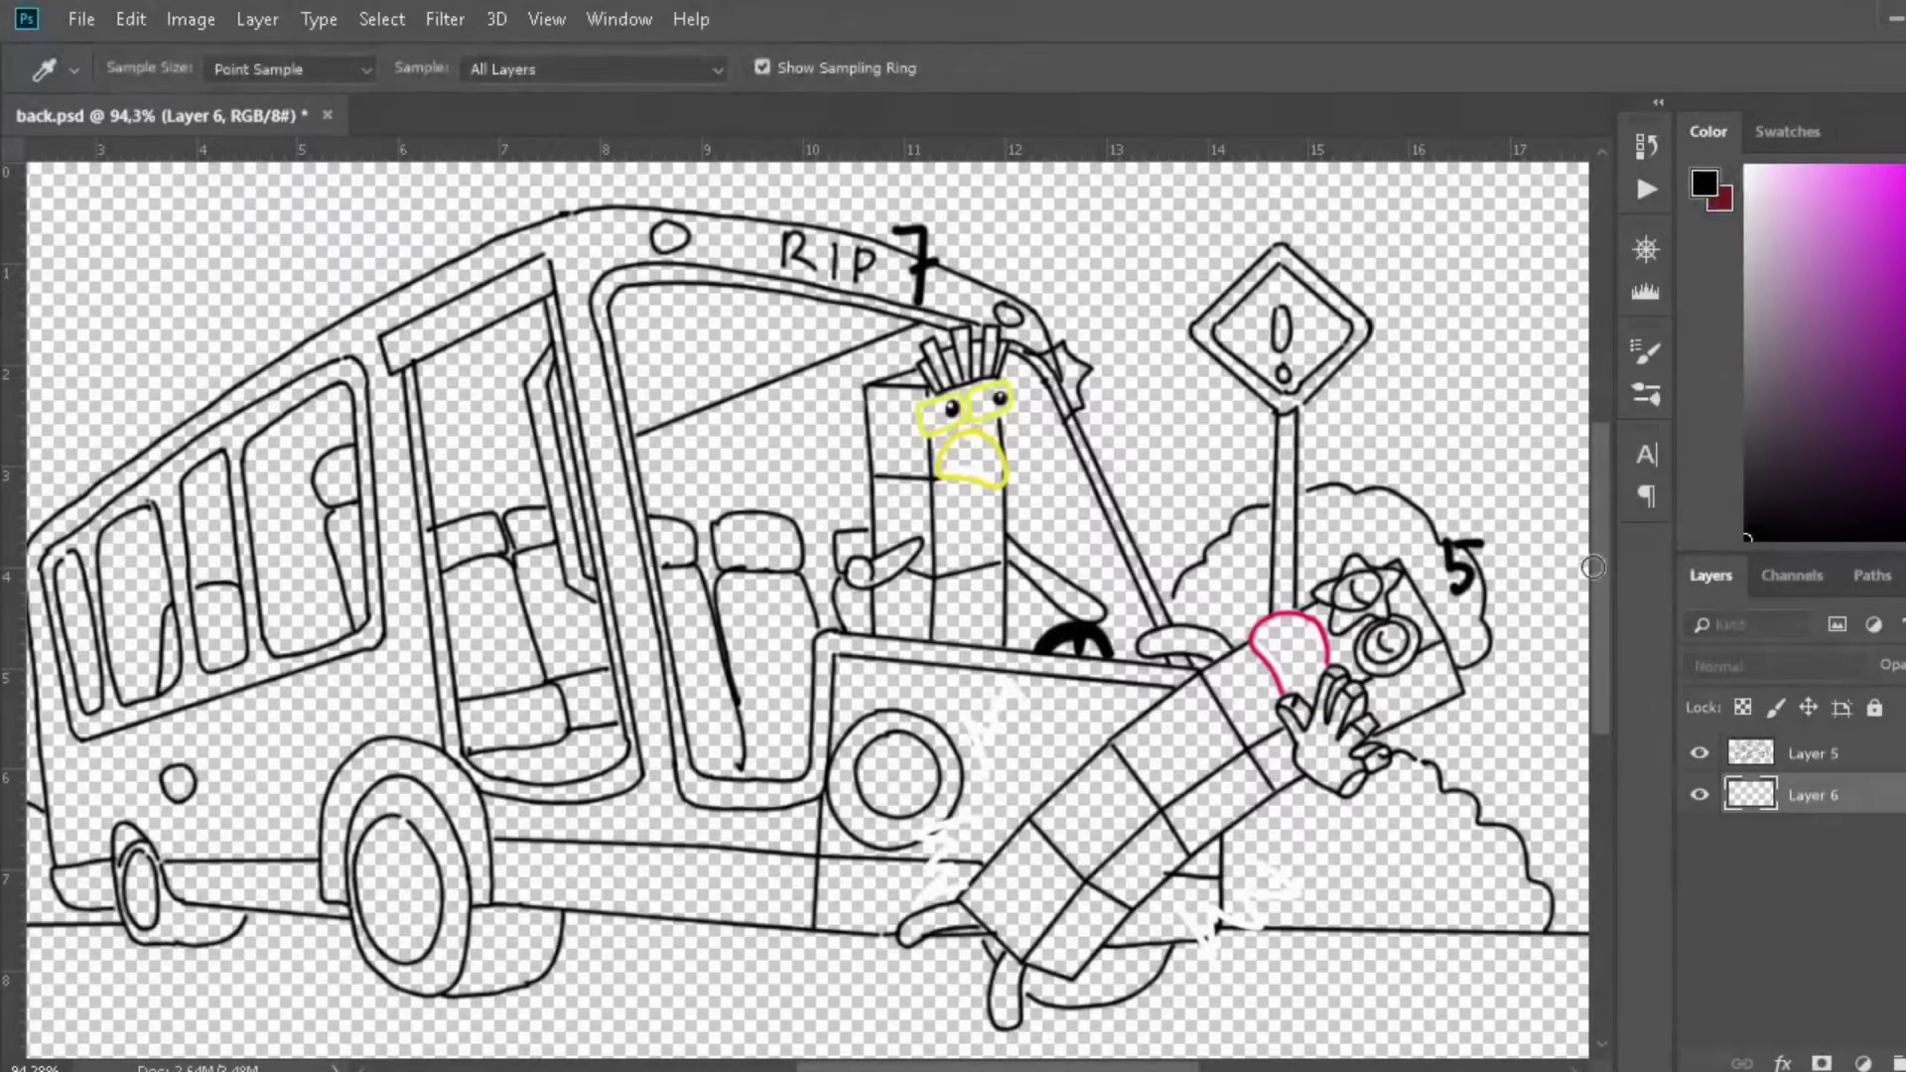
Brush blue strokes over the fallen 5 character's long block body.
key("b")
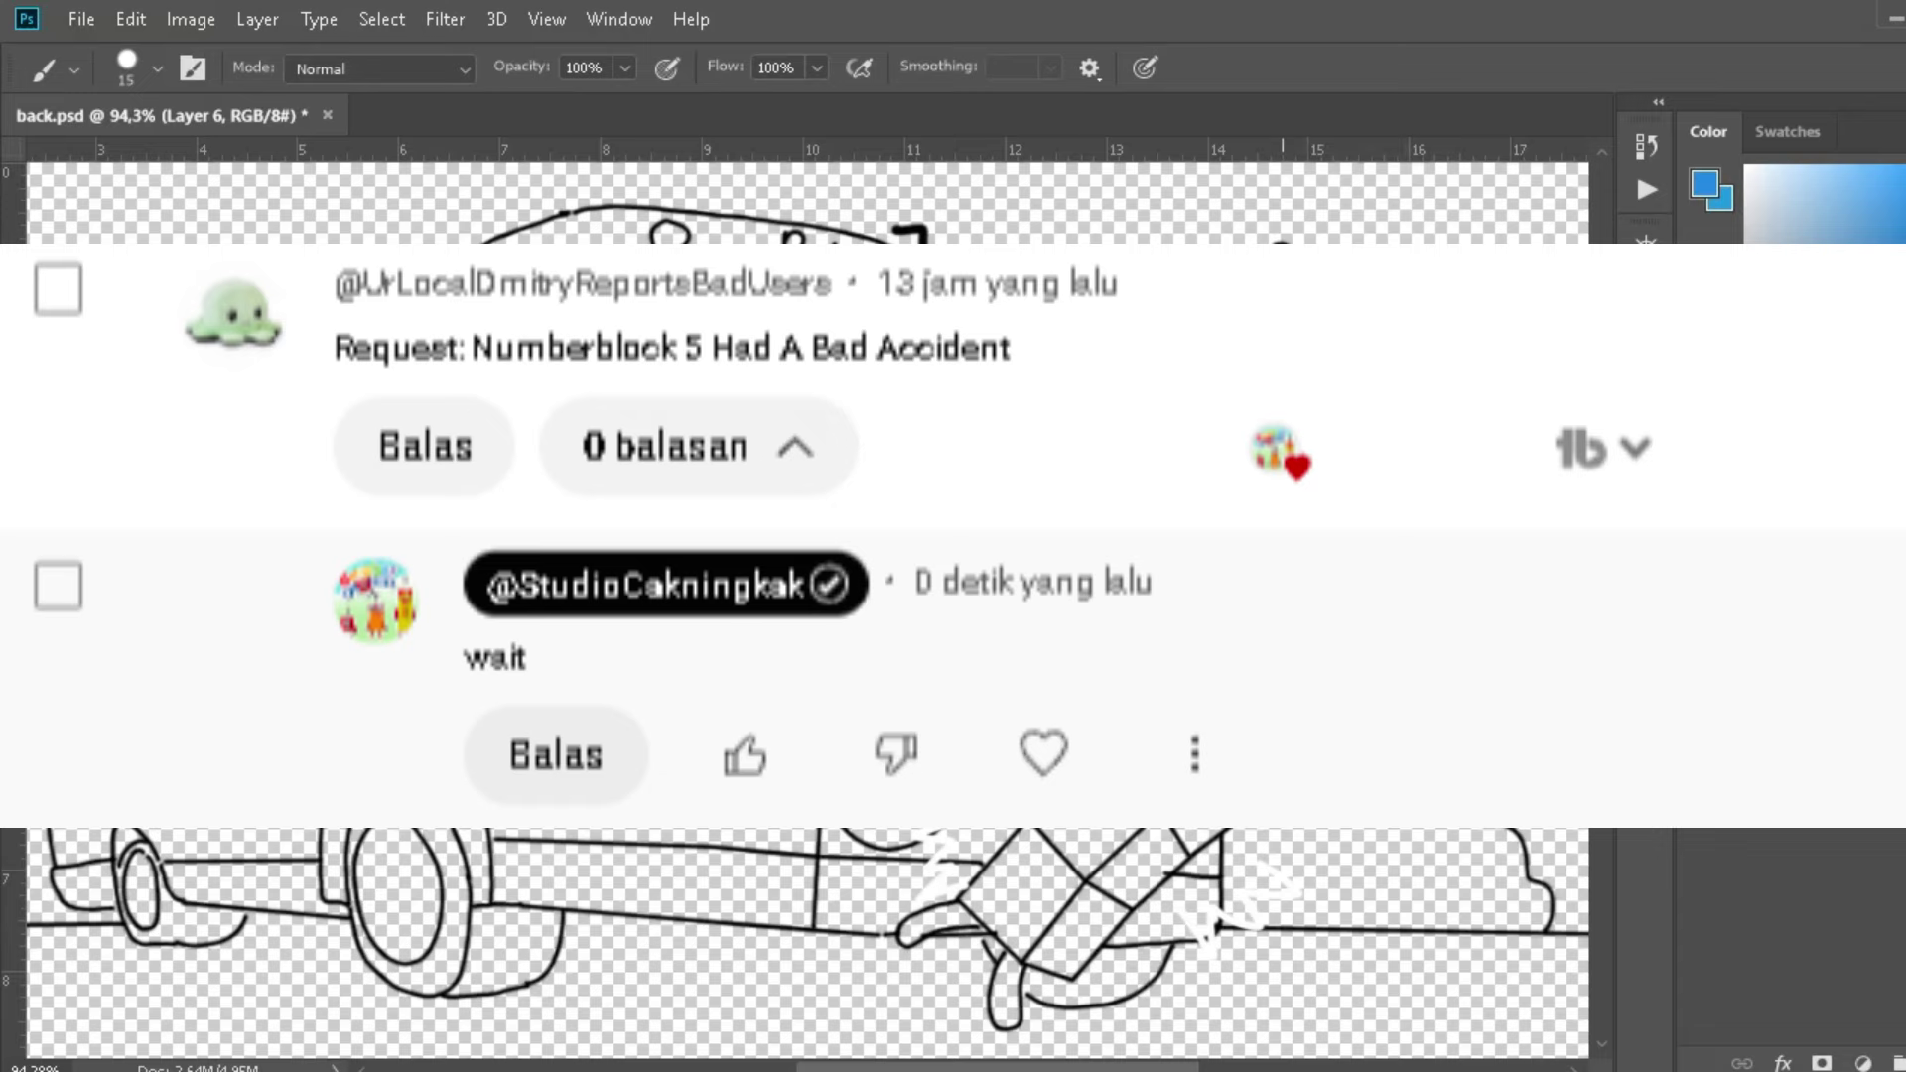
left_click_drag(1140, 831, 1025, 953)
mouse_move(1028, 831)
left_mouse_down()
mouse_move(1030, 954)
mouse_move(1178, 728)
left_mouse_up()
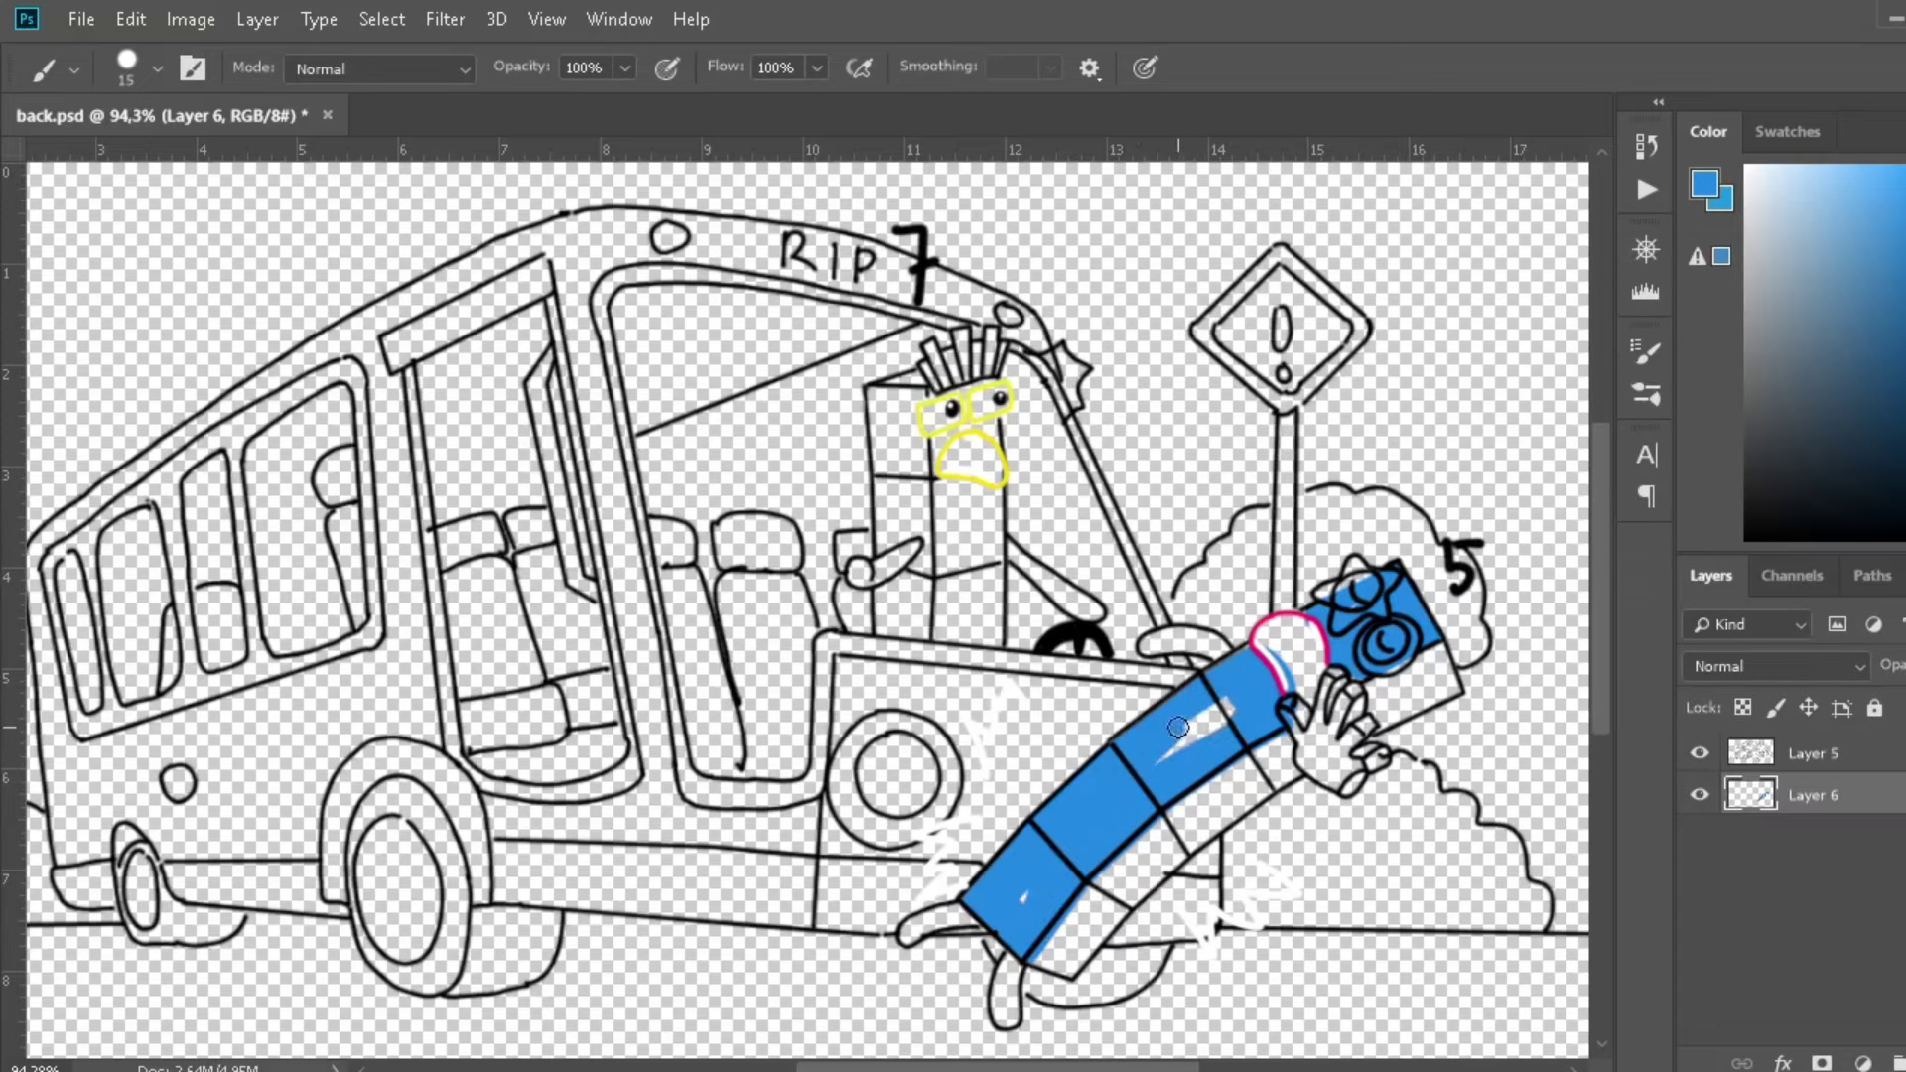
Fill the 5 character's head blue and paint its hand and feet dark blue.
left_click(1417, 636, "alt")
mouse_move(1429, 648)
left_mouse_down()
mouse_move(1452, 693)
mouse_move(1384, 701)
mouse_move(1073, 953)
mouse_move(1266, 760)
mouse_move(1121, 876)
left_mouse_up()
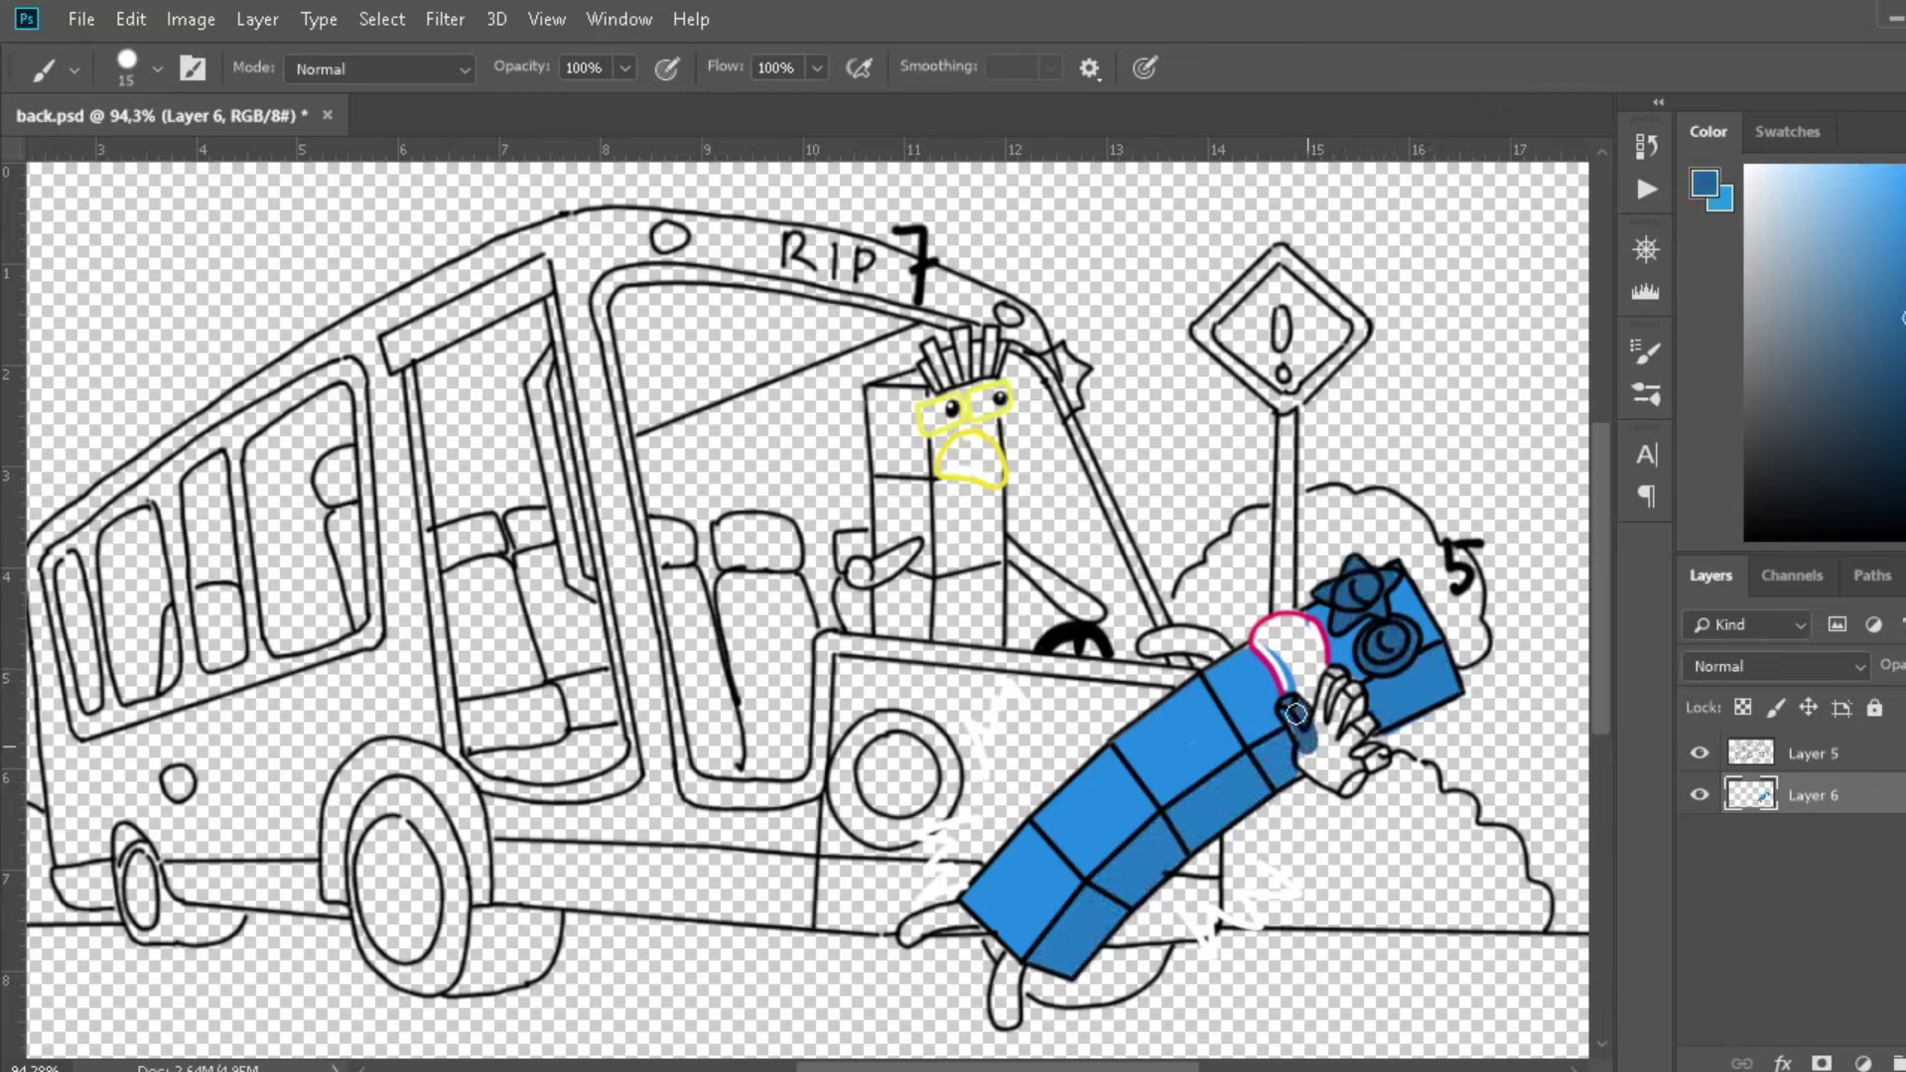
left_click_drag(1340, 706, 1356, 755)
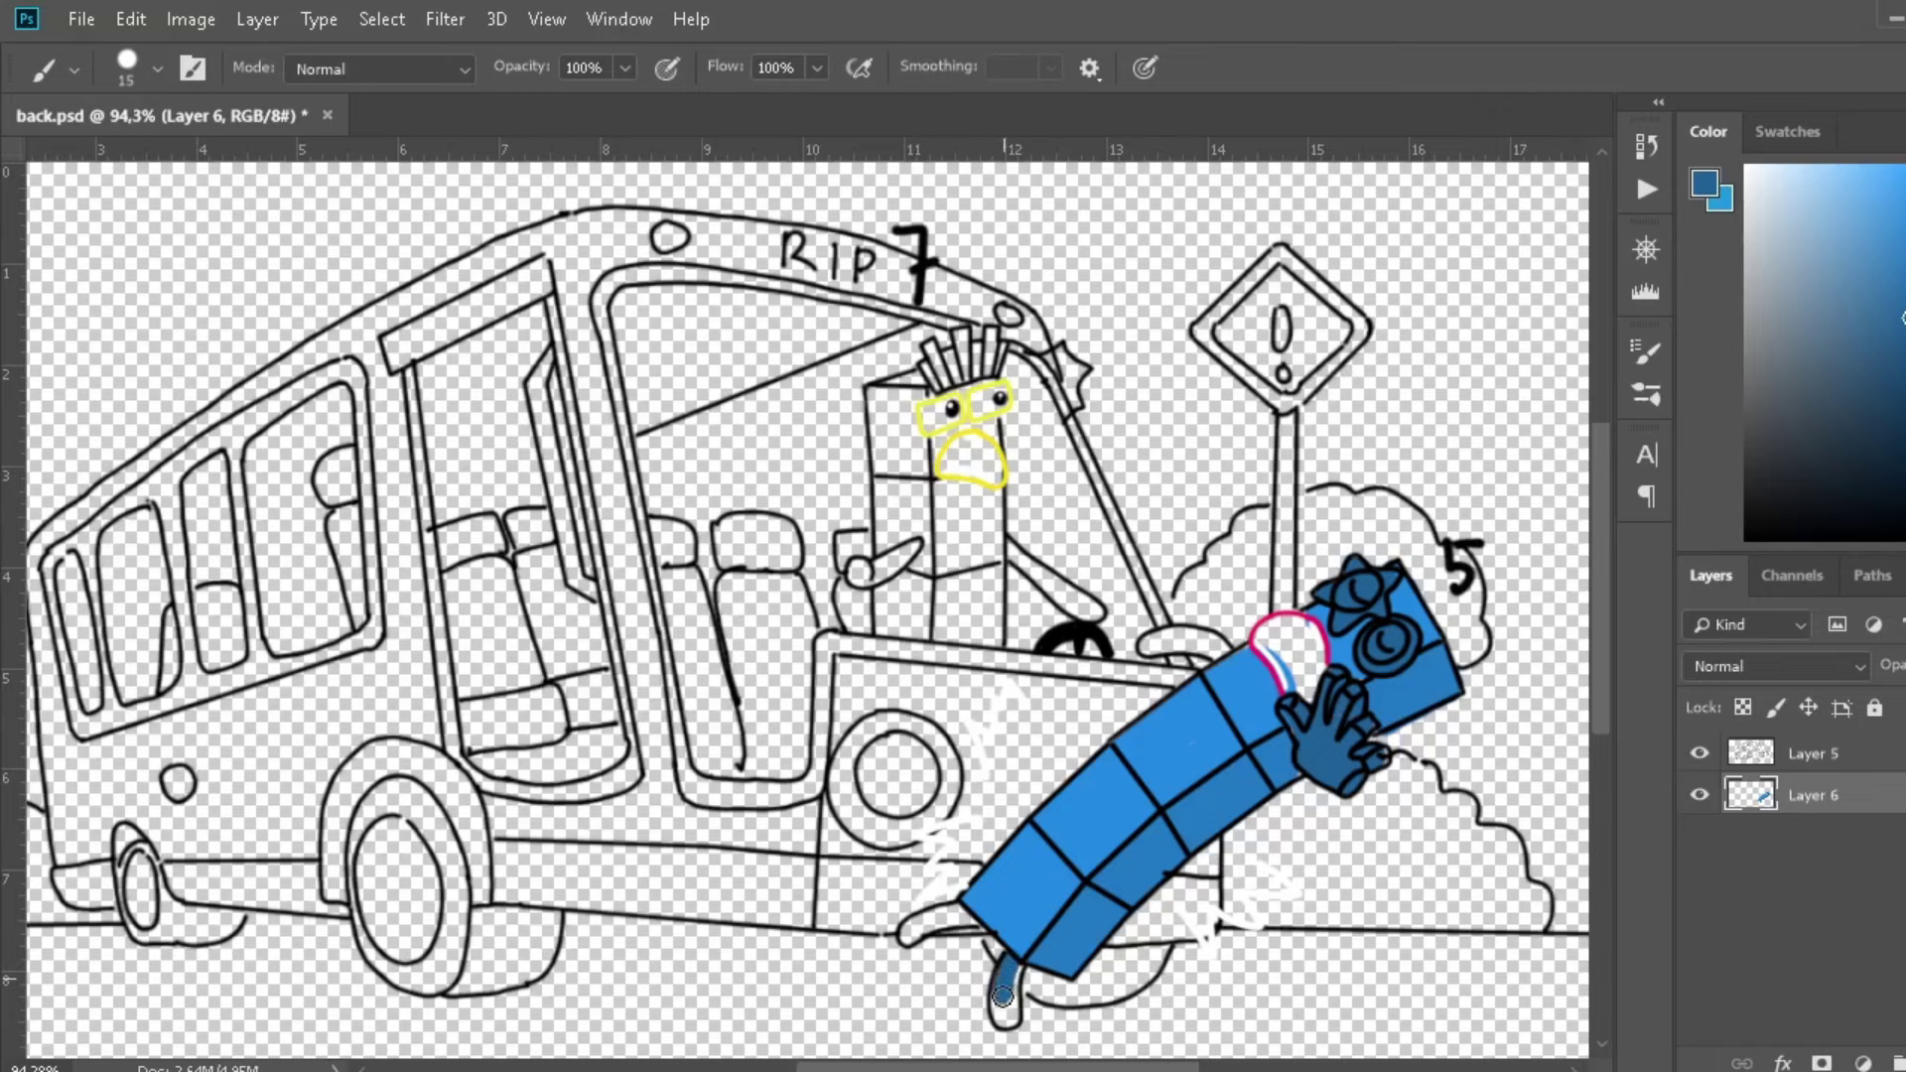
Paint the 5 character's nose red and the 7 character's top block magenta.
left_click(1277, 637, "alt")
left_click_drag(1273, 638, 1284, 651)
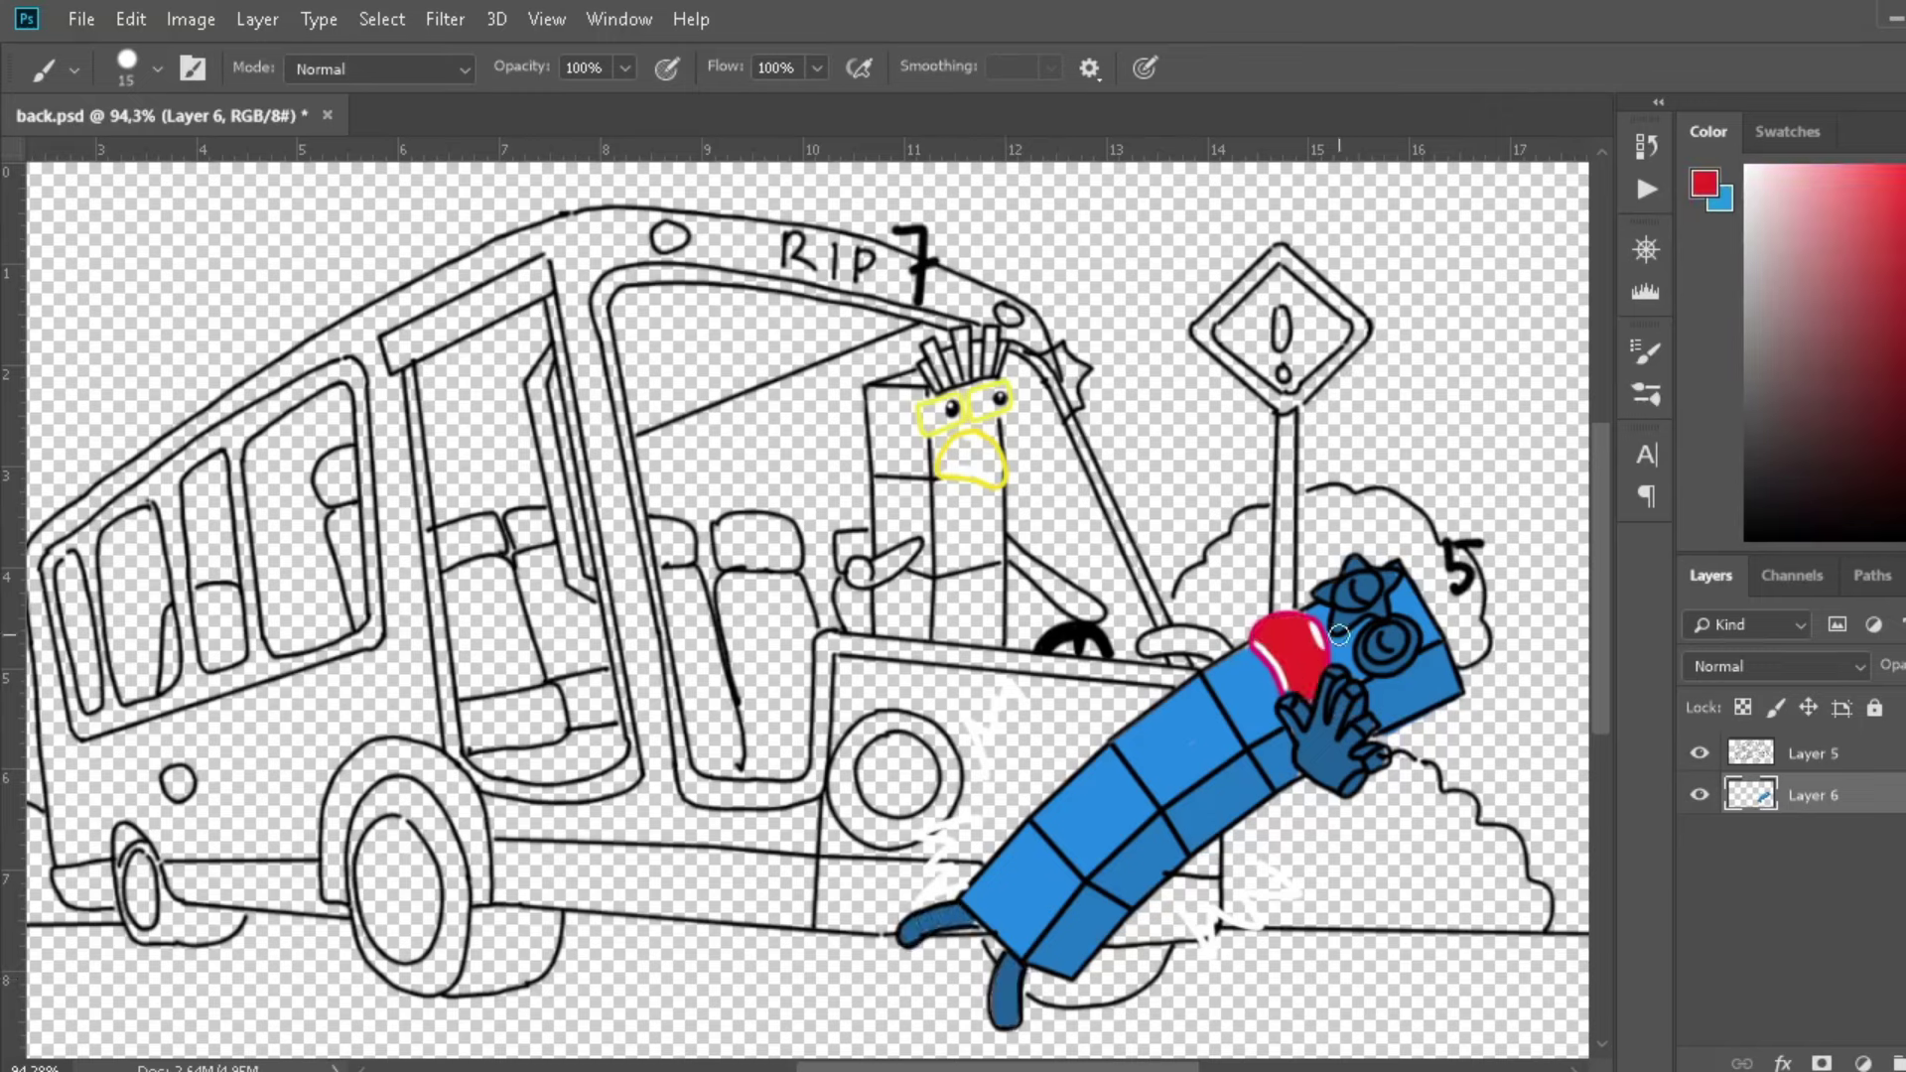
mouse_move(894, 390)
left_mouse_down()
mouse_move(882, 433)
mouse_move(982, 387)
mouse_move(953, 499)
mouse_move(998, 573)
mouse_move(886, 506)
mouse_move(1004, 504)
left_mouse_up()
key("i")
Paint the 7 character's middle blocks purple, lower blocks blue and arms dark purple.
key("b")
key("i")
left_click(1192, 774)
key("b")
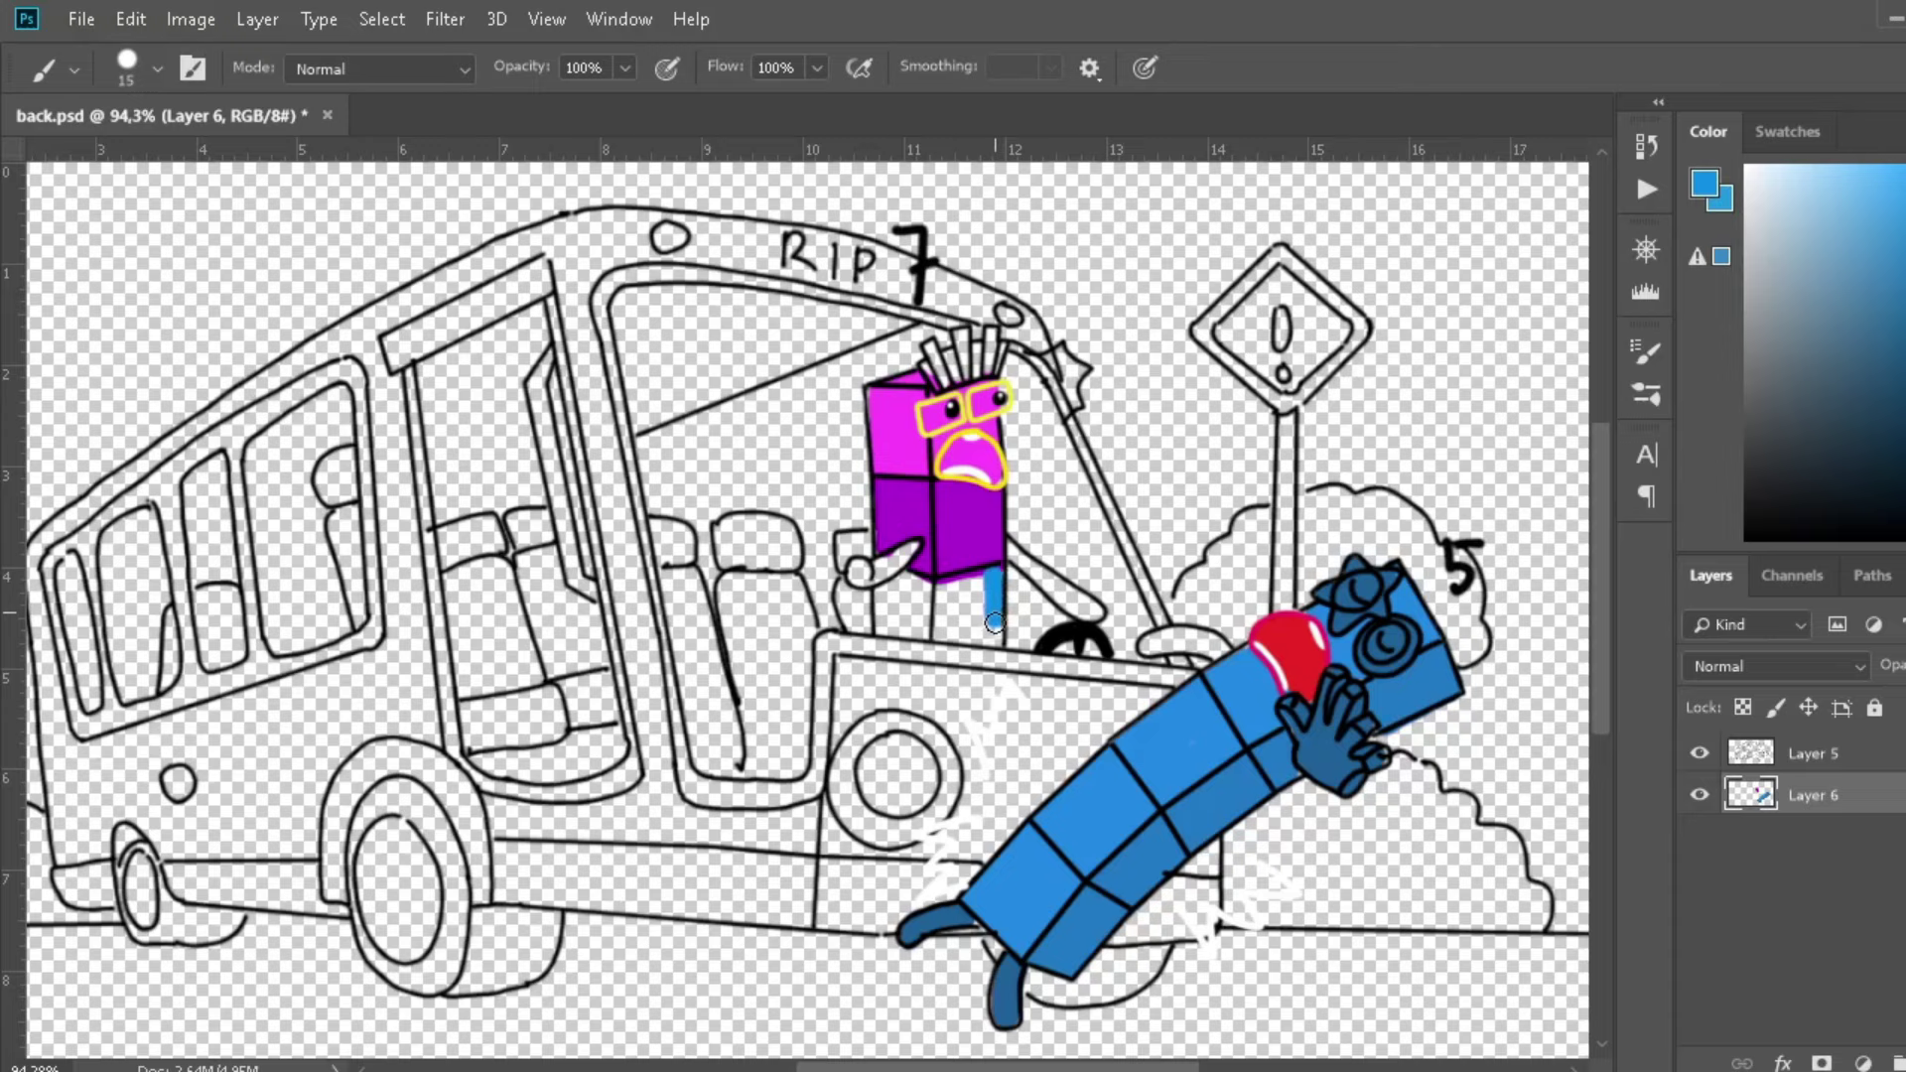
mouse_move(931, 580)
left_mouse_down()
mouse_move(998, 640)
mouse_move(871, 640)
mouse_move(909, 555)
mouse_move(1102, 623)
left_mouse_up()
key("i")
left_click(894, 491)
key("b")
key("i")
key("b")
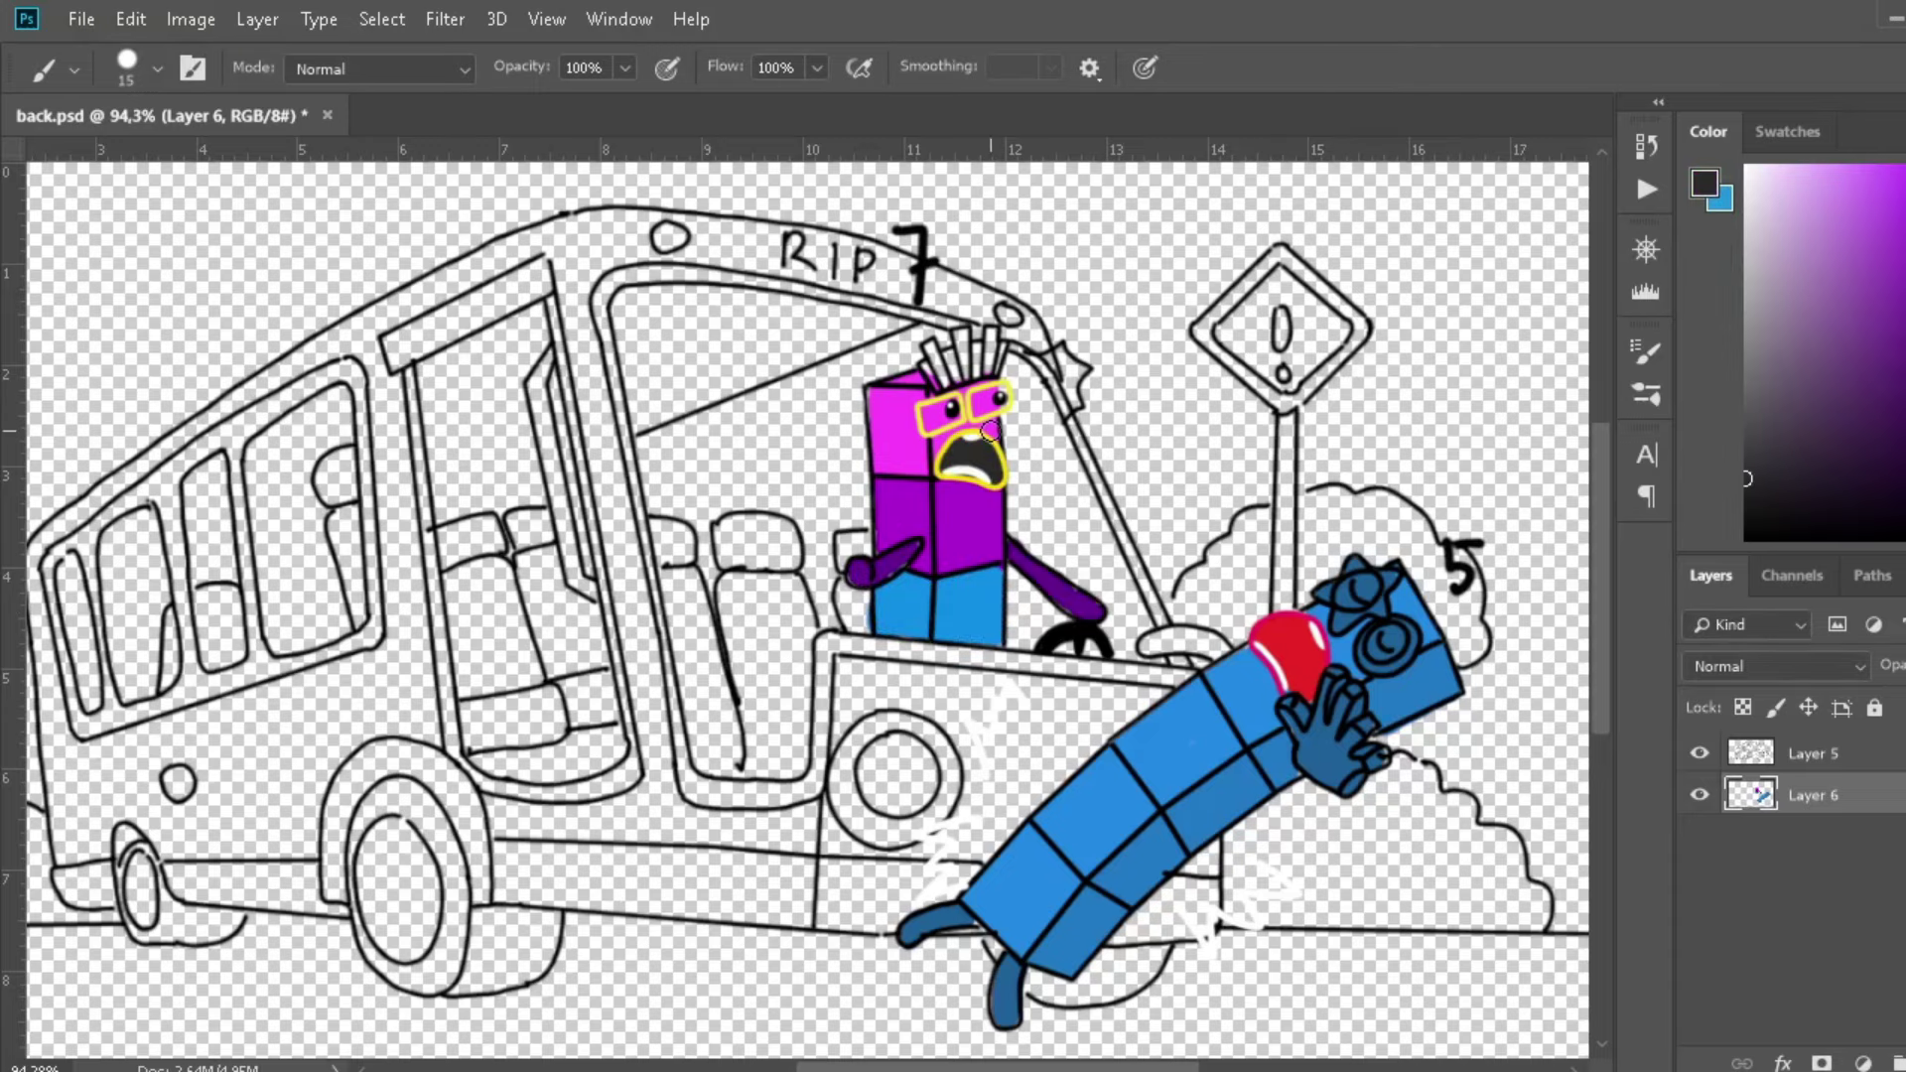
Paint the 7 character's hair spikes red, orange, yellow, green, blue and purple.
left_click(965, 450, "alt")
scroll(999, 429, "up", 4)
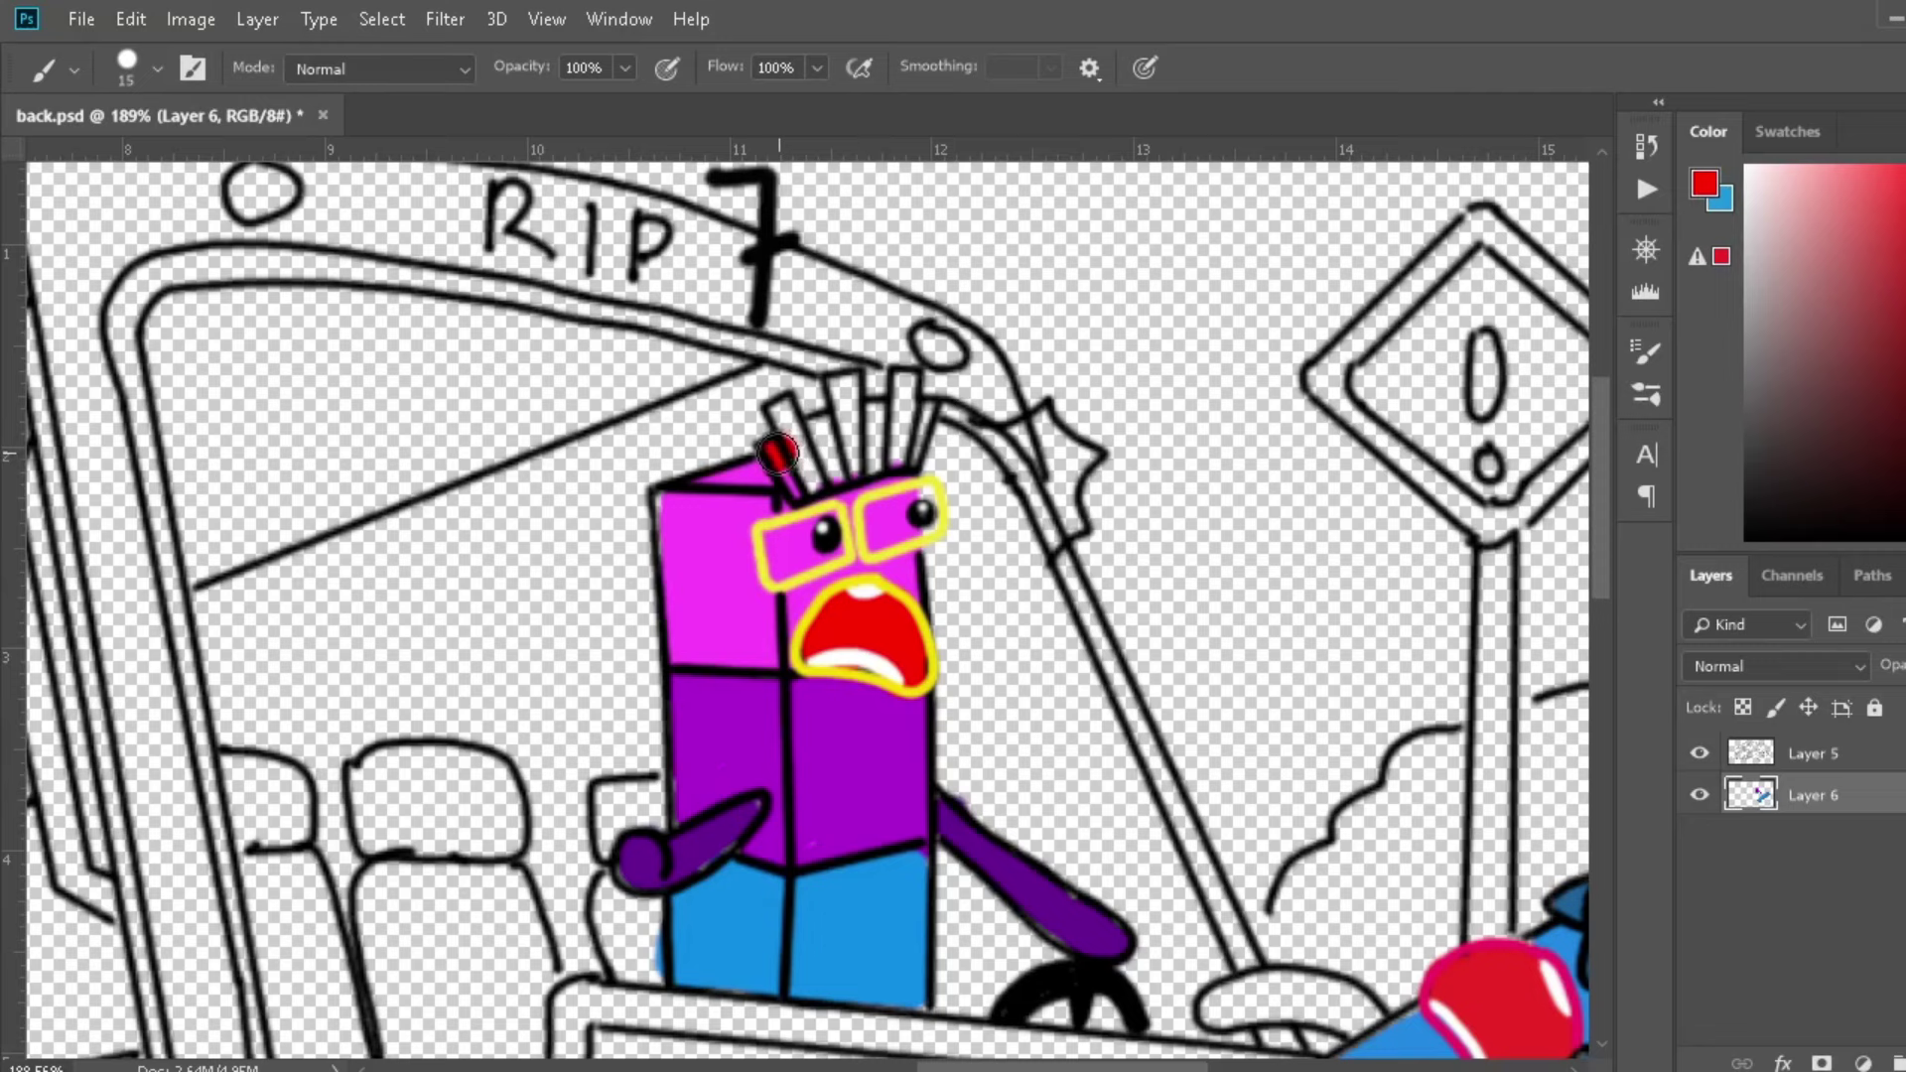
left_click(786, 433, "alt")
left_click_drag(777, 405, 794, 446)
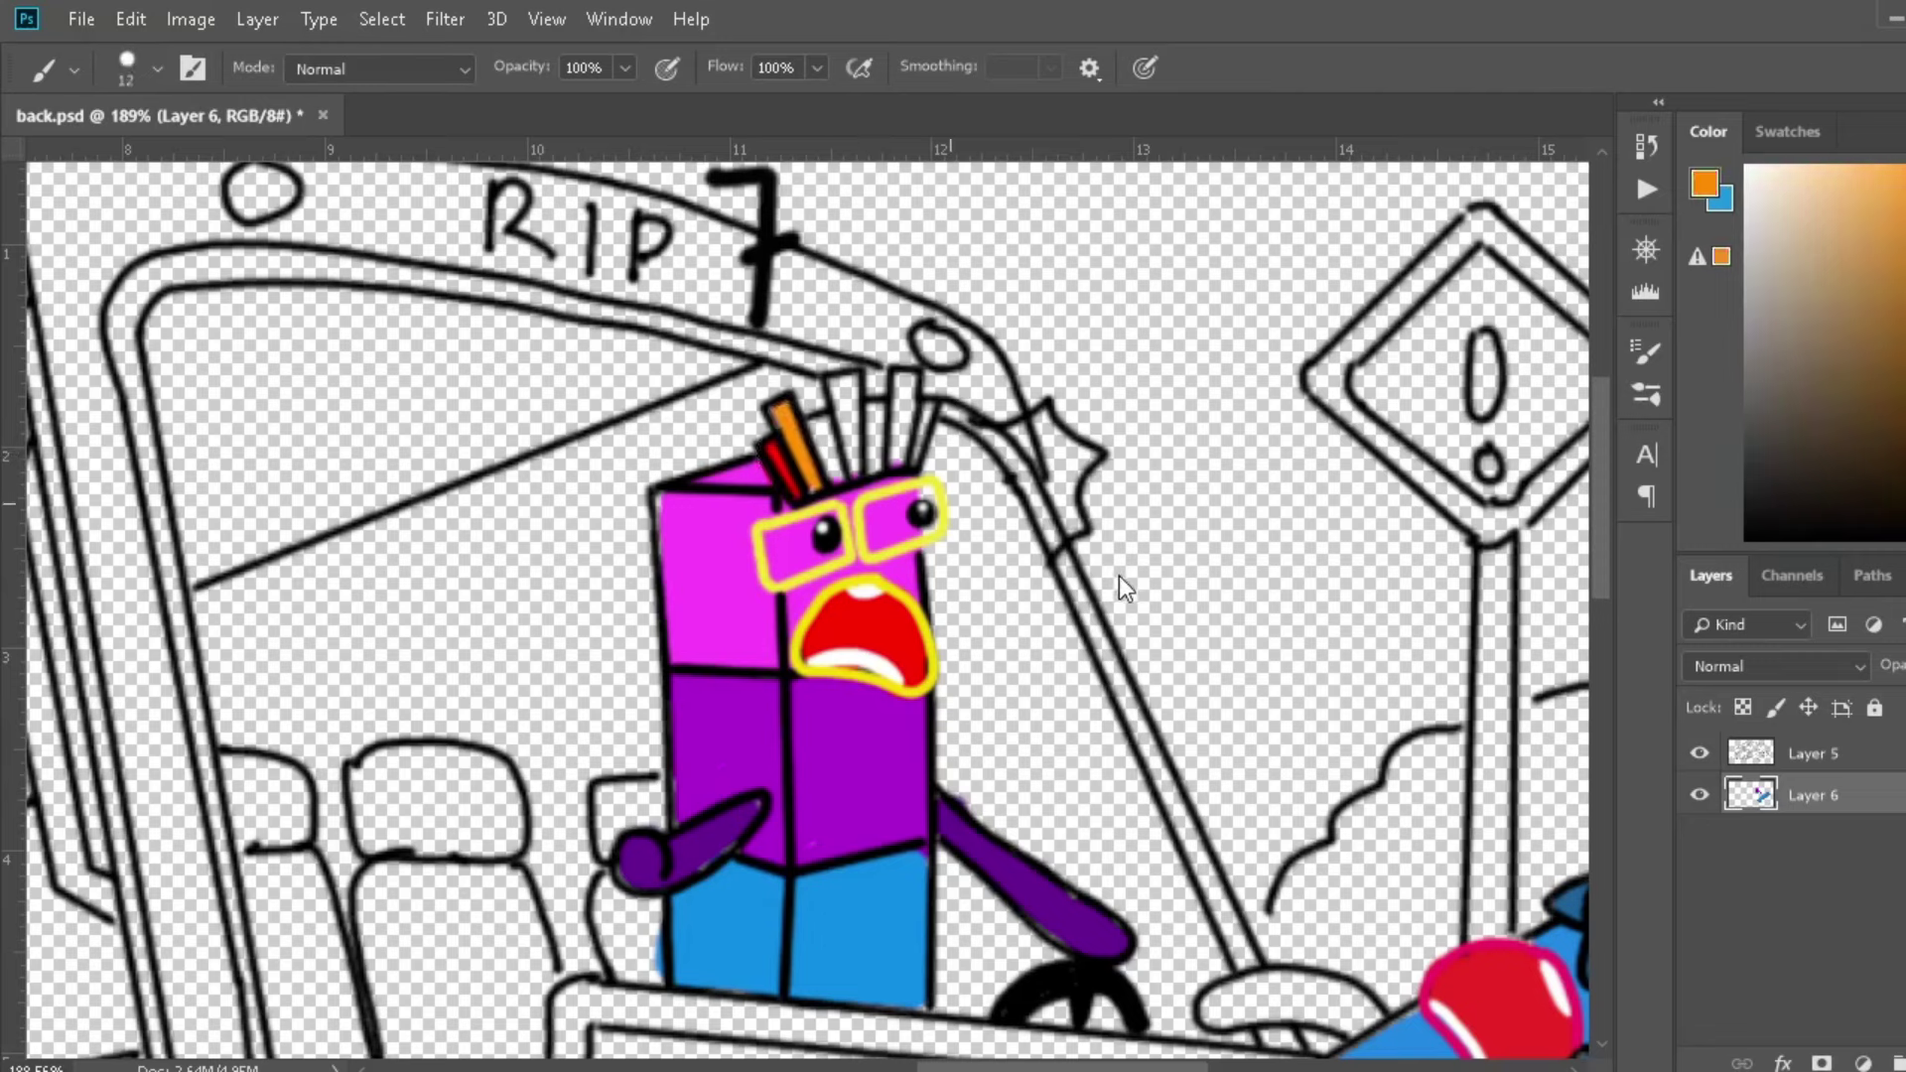
key("i")
left_click(775, 544, "alt")
left_click_drag(808, 484, 827, 397)
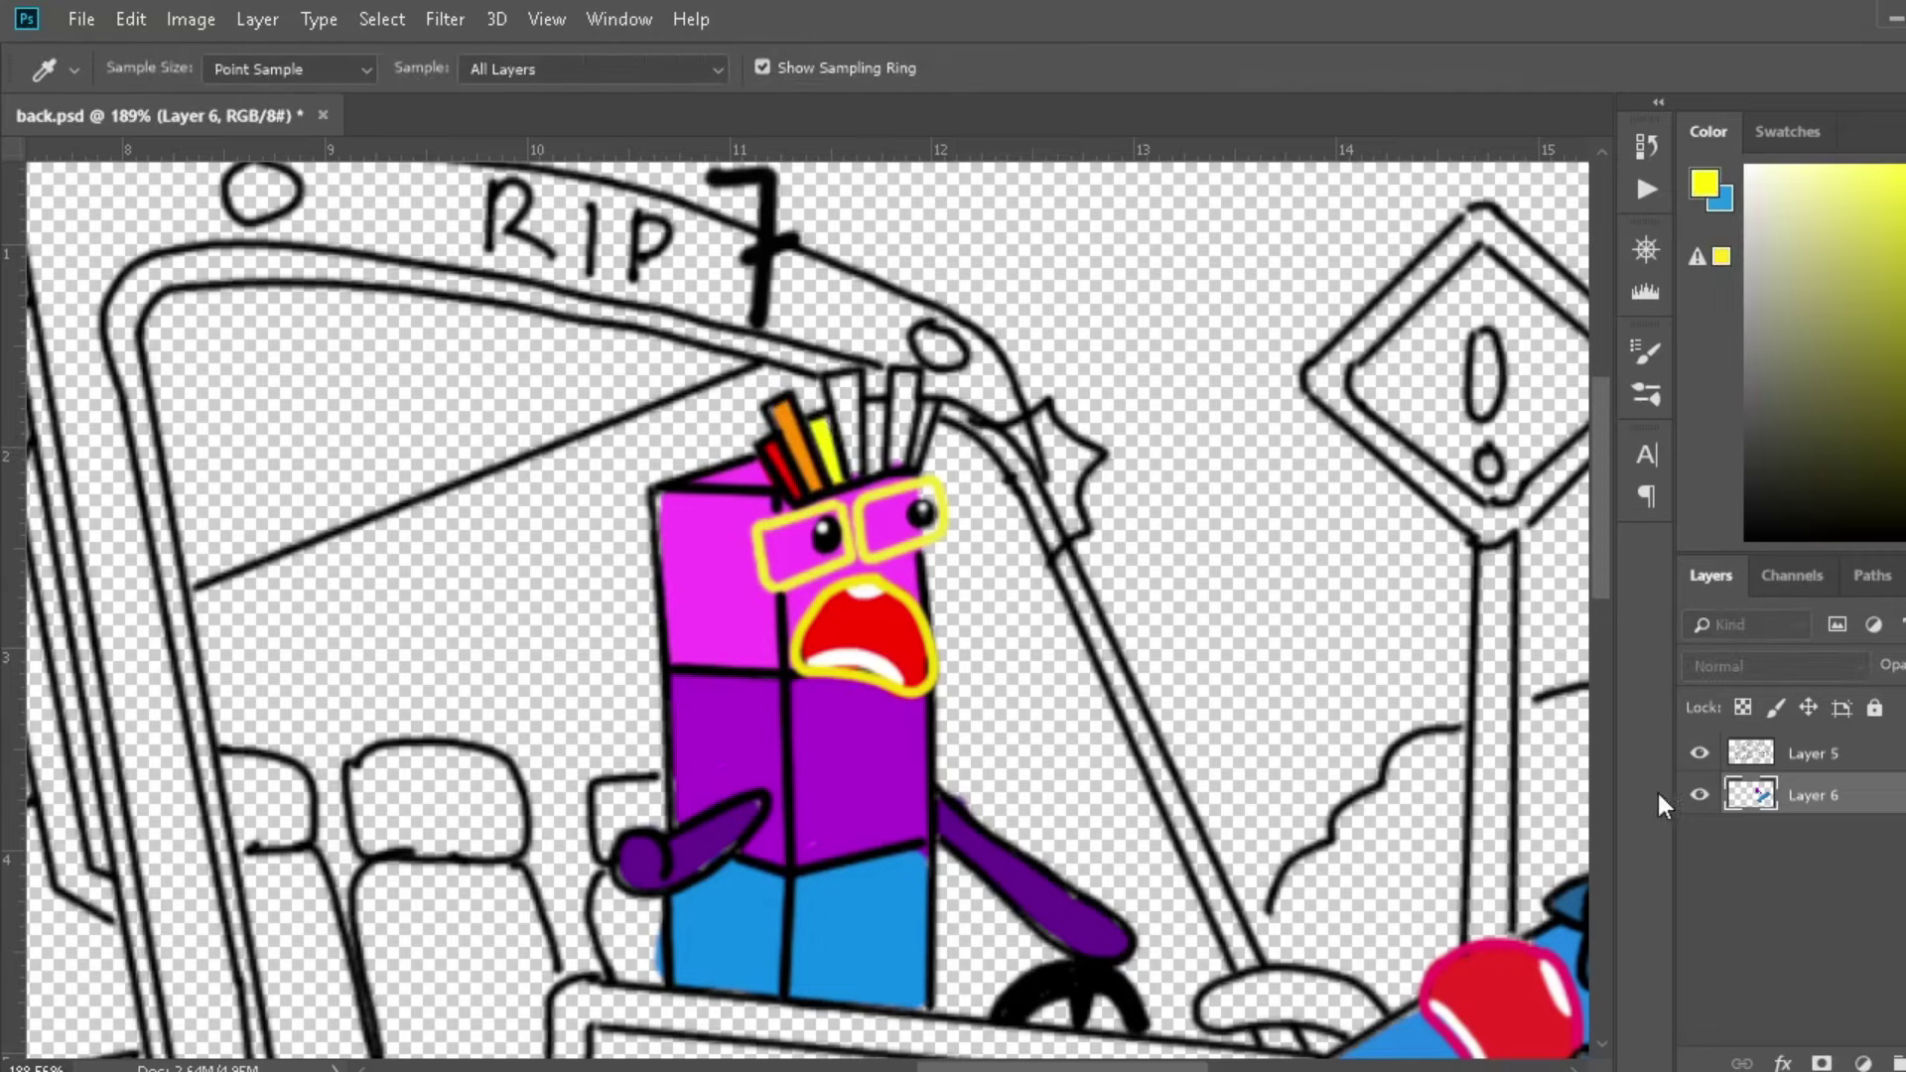
left_click_drag(839, 477, 849, 380)
left_click(804, 924, "alt")
left_click_drag(875, 474, 890, 387)
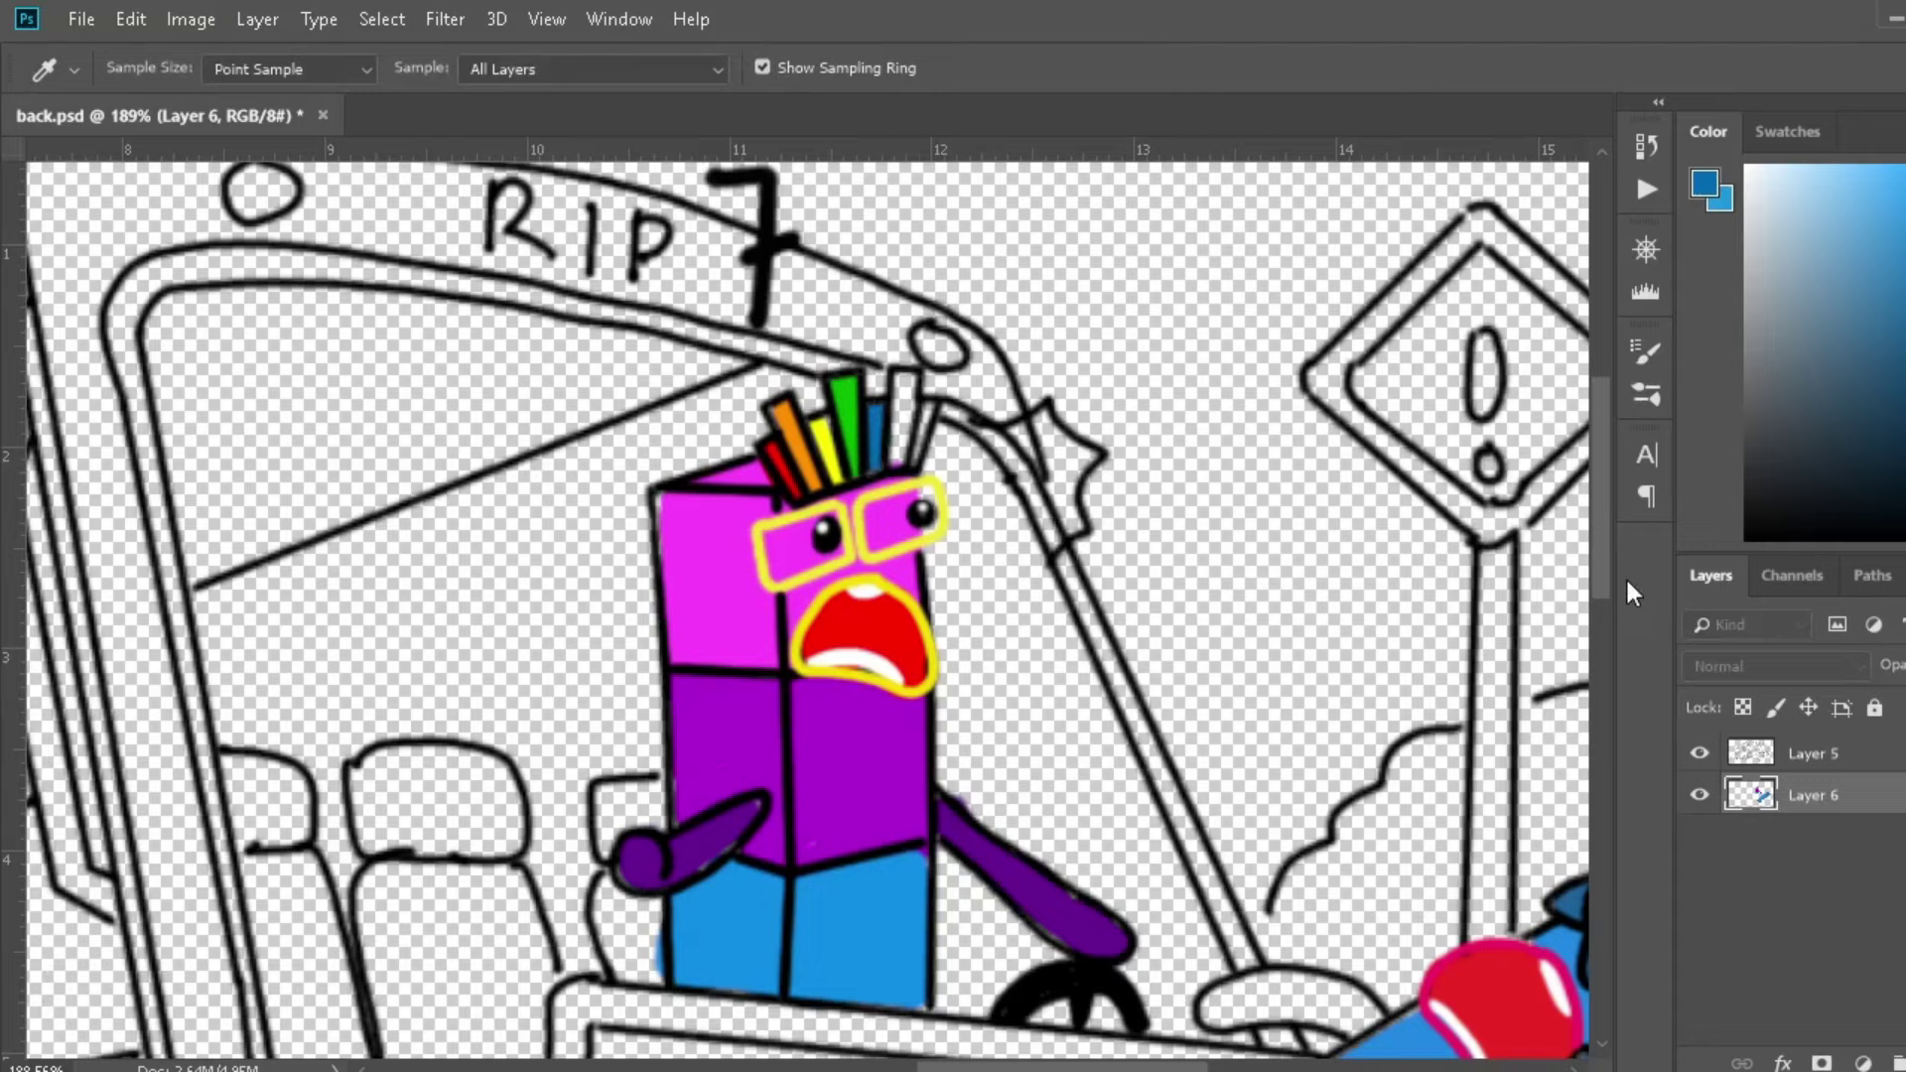
left_click(730, 745, "alt")
left_click_drag(902, 460, 911, 373)
Fill both lenses of the 7 character's glasses with white.
key("b")
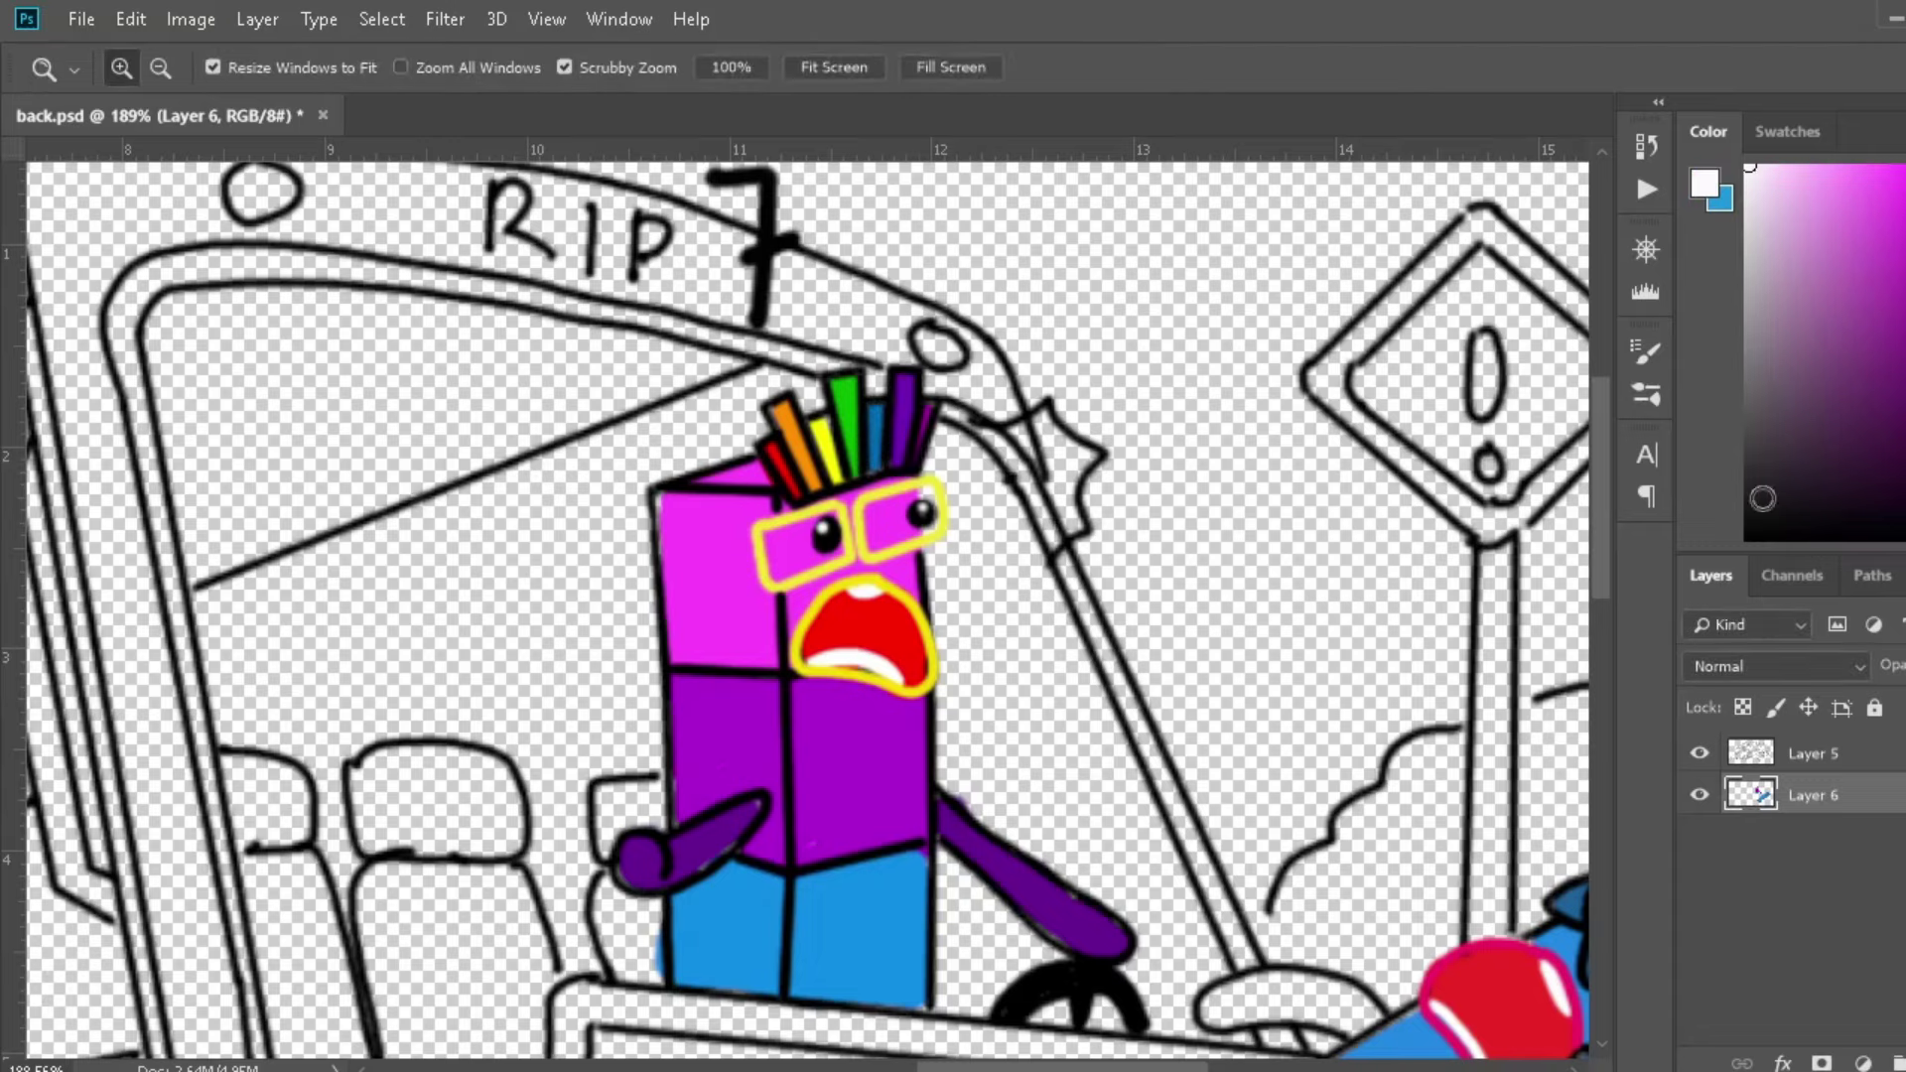
mouse_move(774, 522)
left_mouse_down()
mouse_move(834, 565)
mouse_move(910, 532)
left_mouse_up()
key("z")
left_click_drag(1213, 519, 1356, 310)
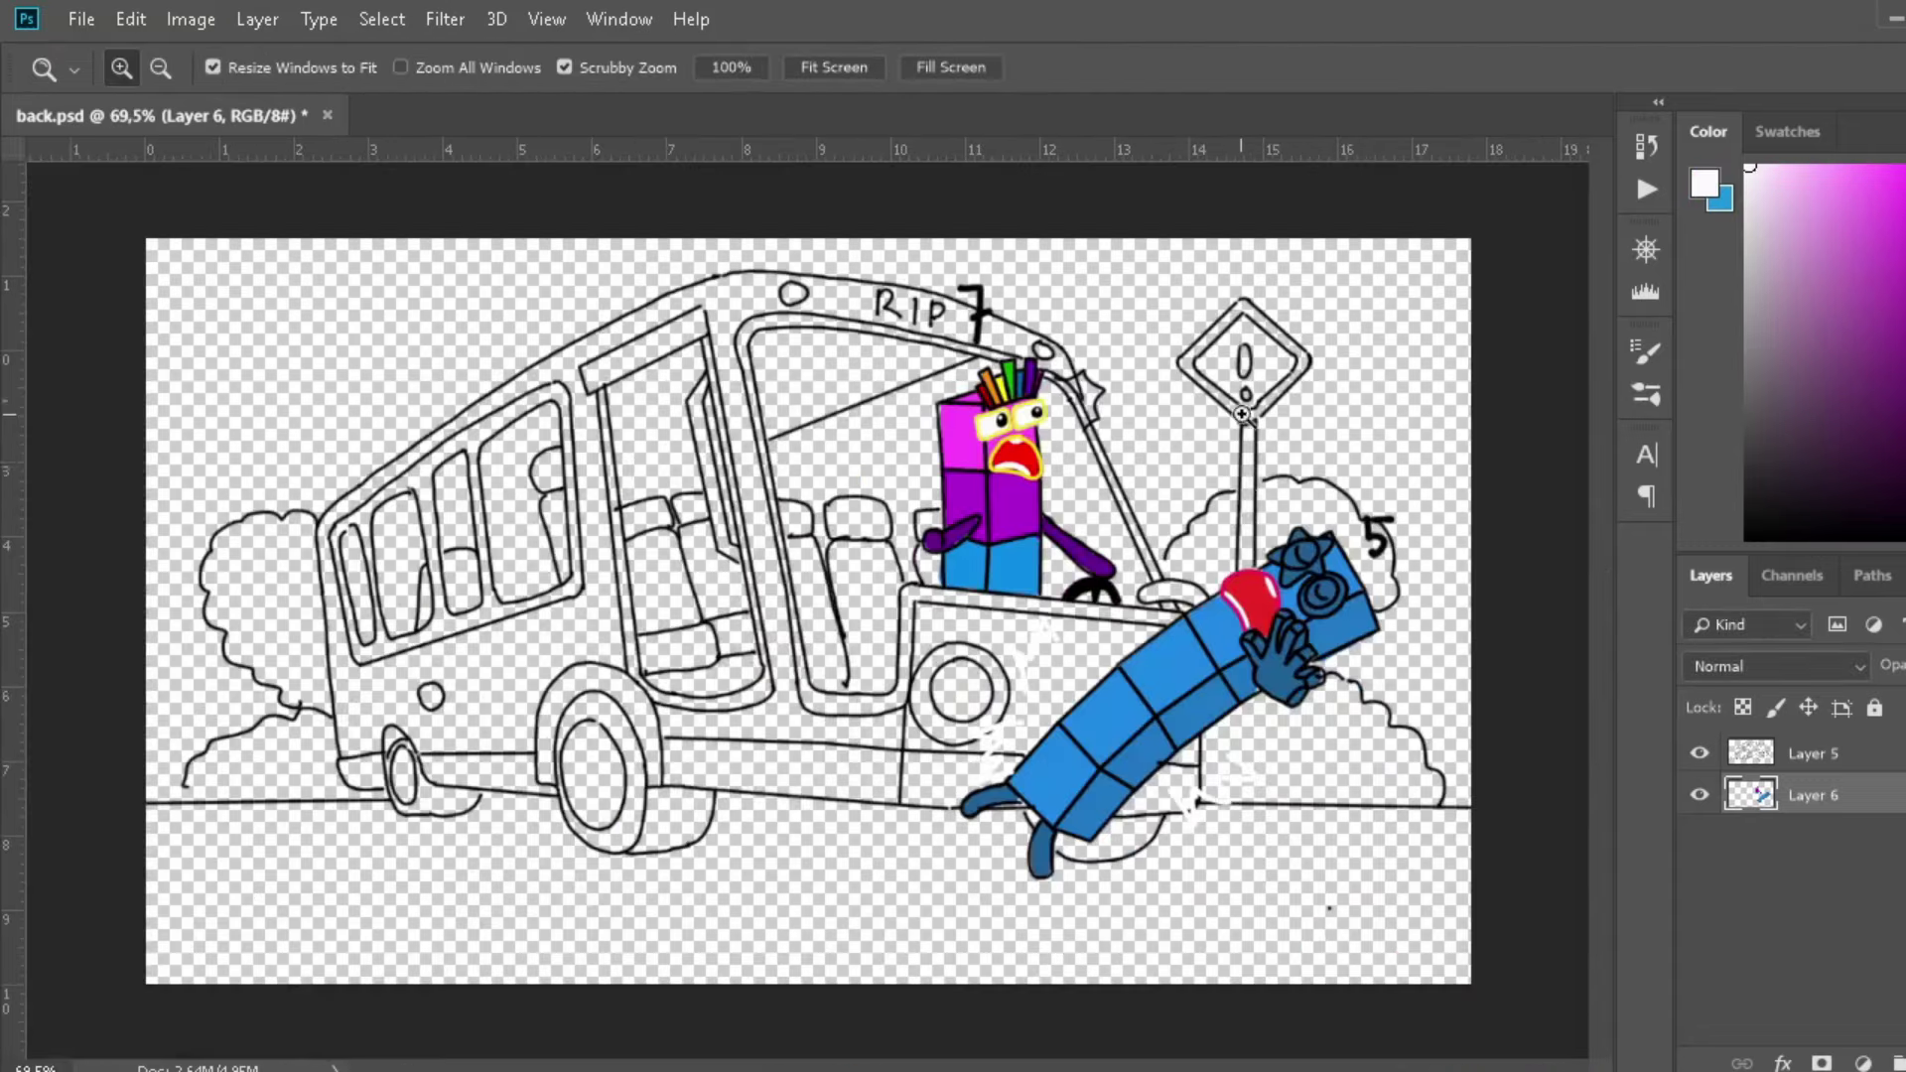
Paint the road sign diamond yellow around a dark exclamation mark.
key("i")
left_click(701, 513)
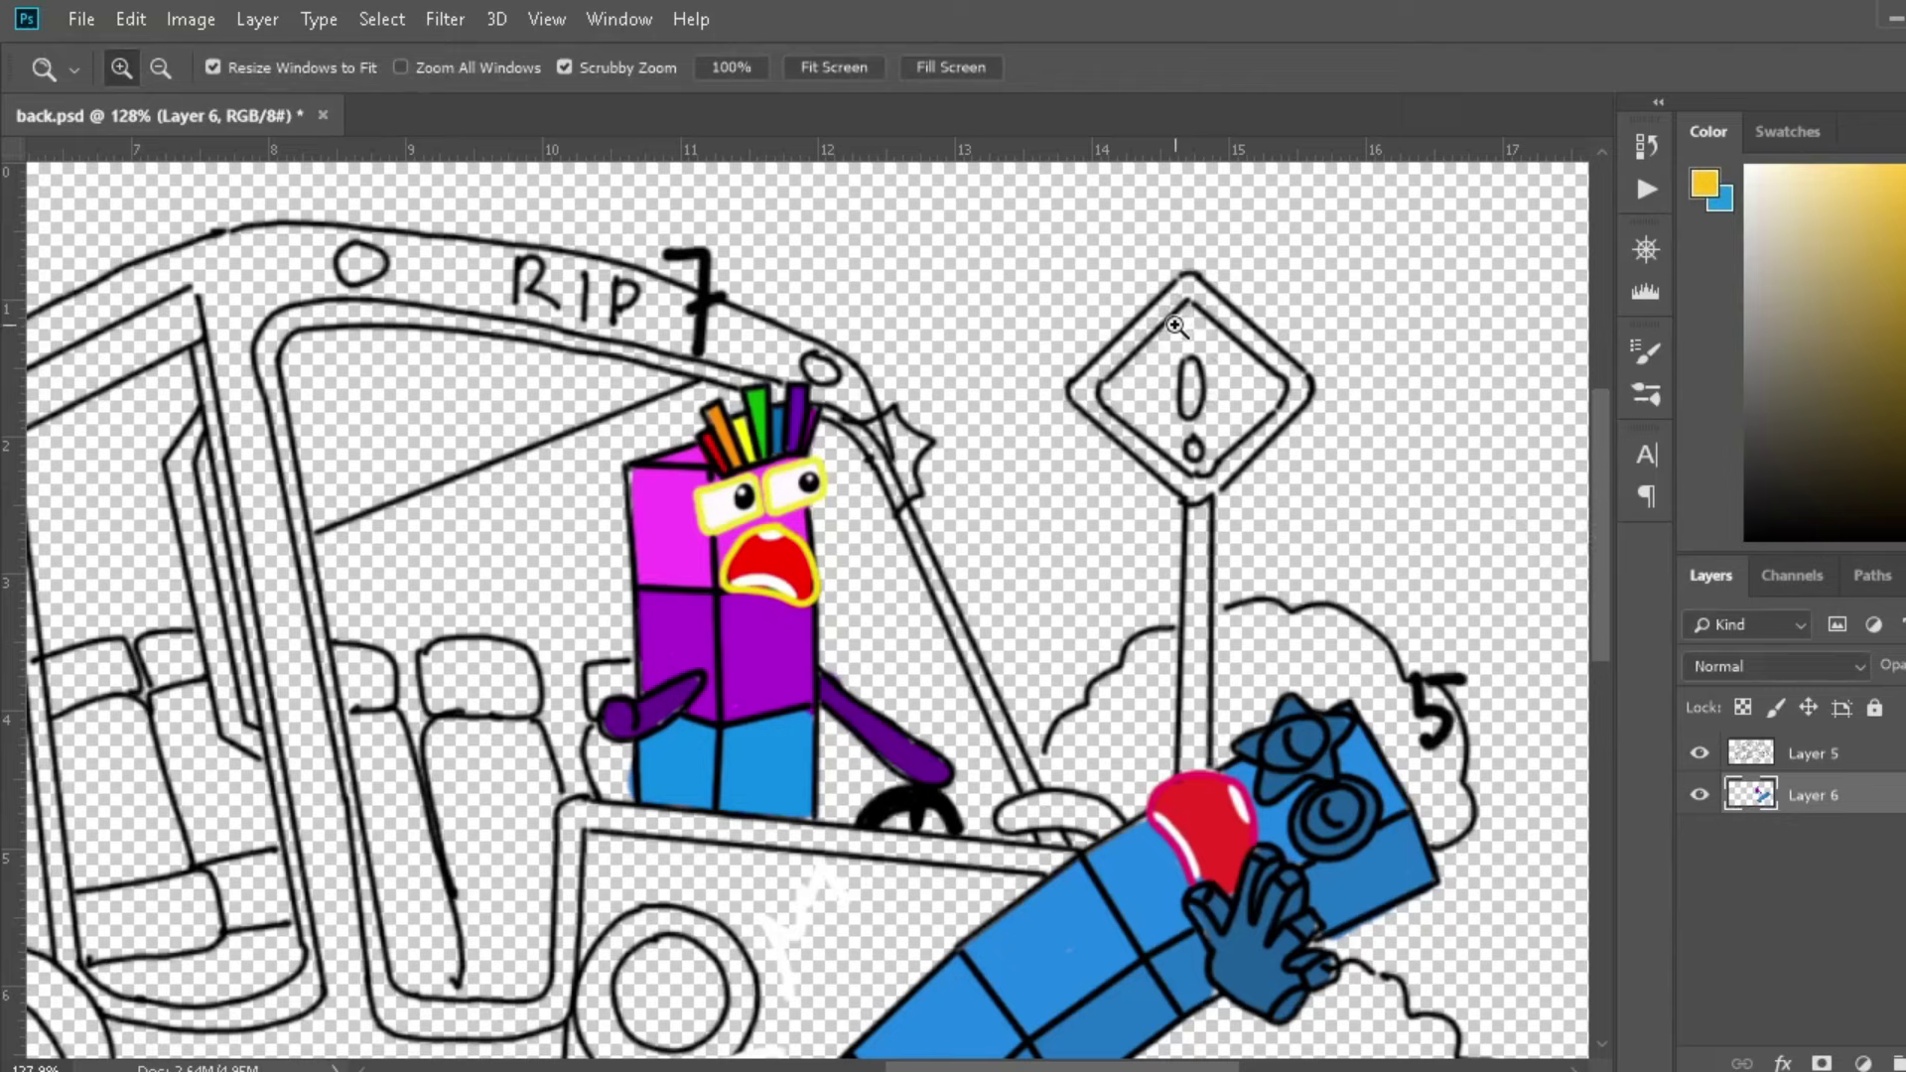
key("b")
left_click_drag(1102, 387, 1191, 297)
mouse_move(1131, 447)
left_mouse_down()
mouse_move(1185, 365)
mouse_move(1236, 373)
mouse_move(1191, 416)
left_mouse_up()
key("i")
key("b")
key("i")
key("b")
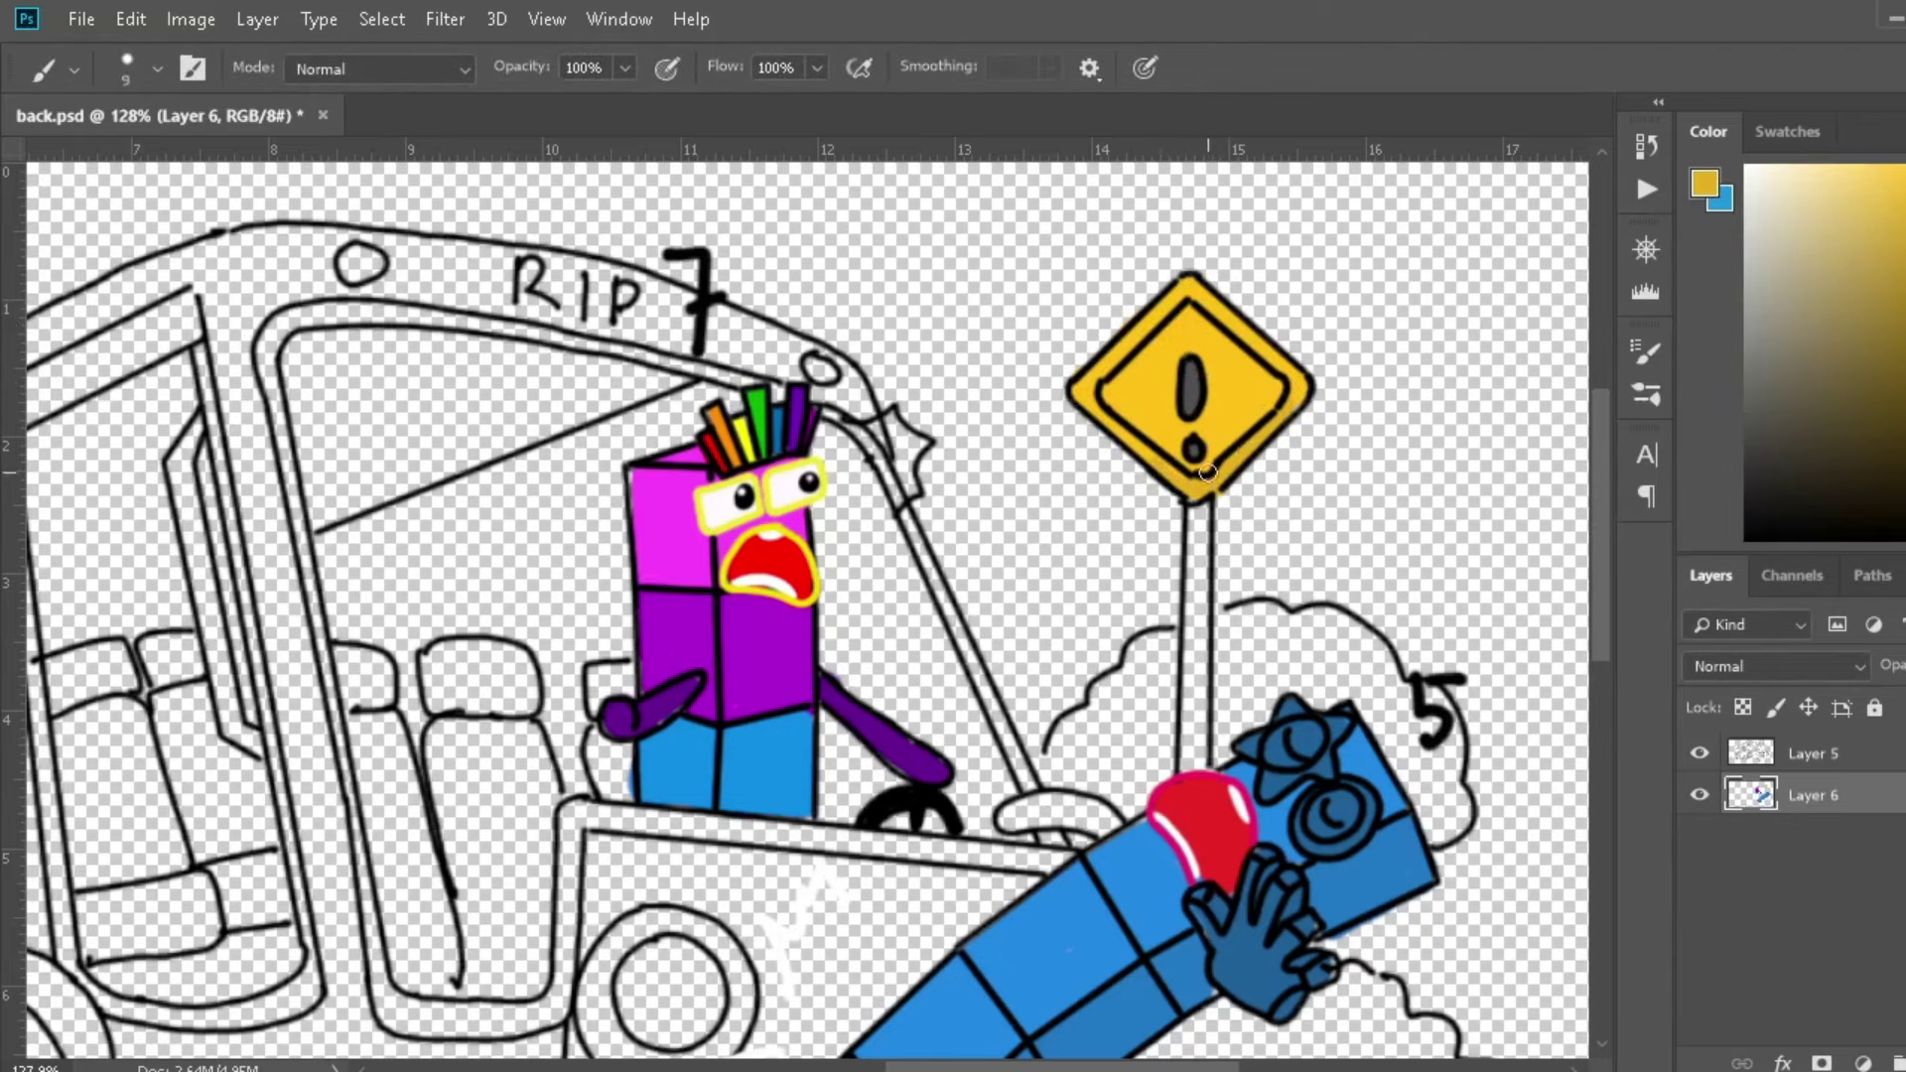
Paint the sign pole grey and zoom out to the whole scene.
key("i")
left_click(1242, 729)
key("b")
left_click_drag(1196, 506, 1187, 764)
key("z")
left_click(1438, 726, "alt")
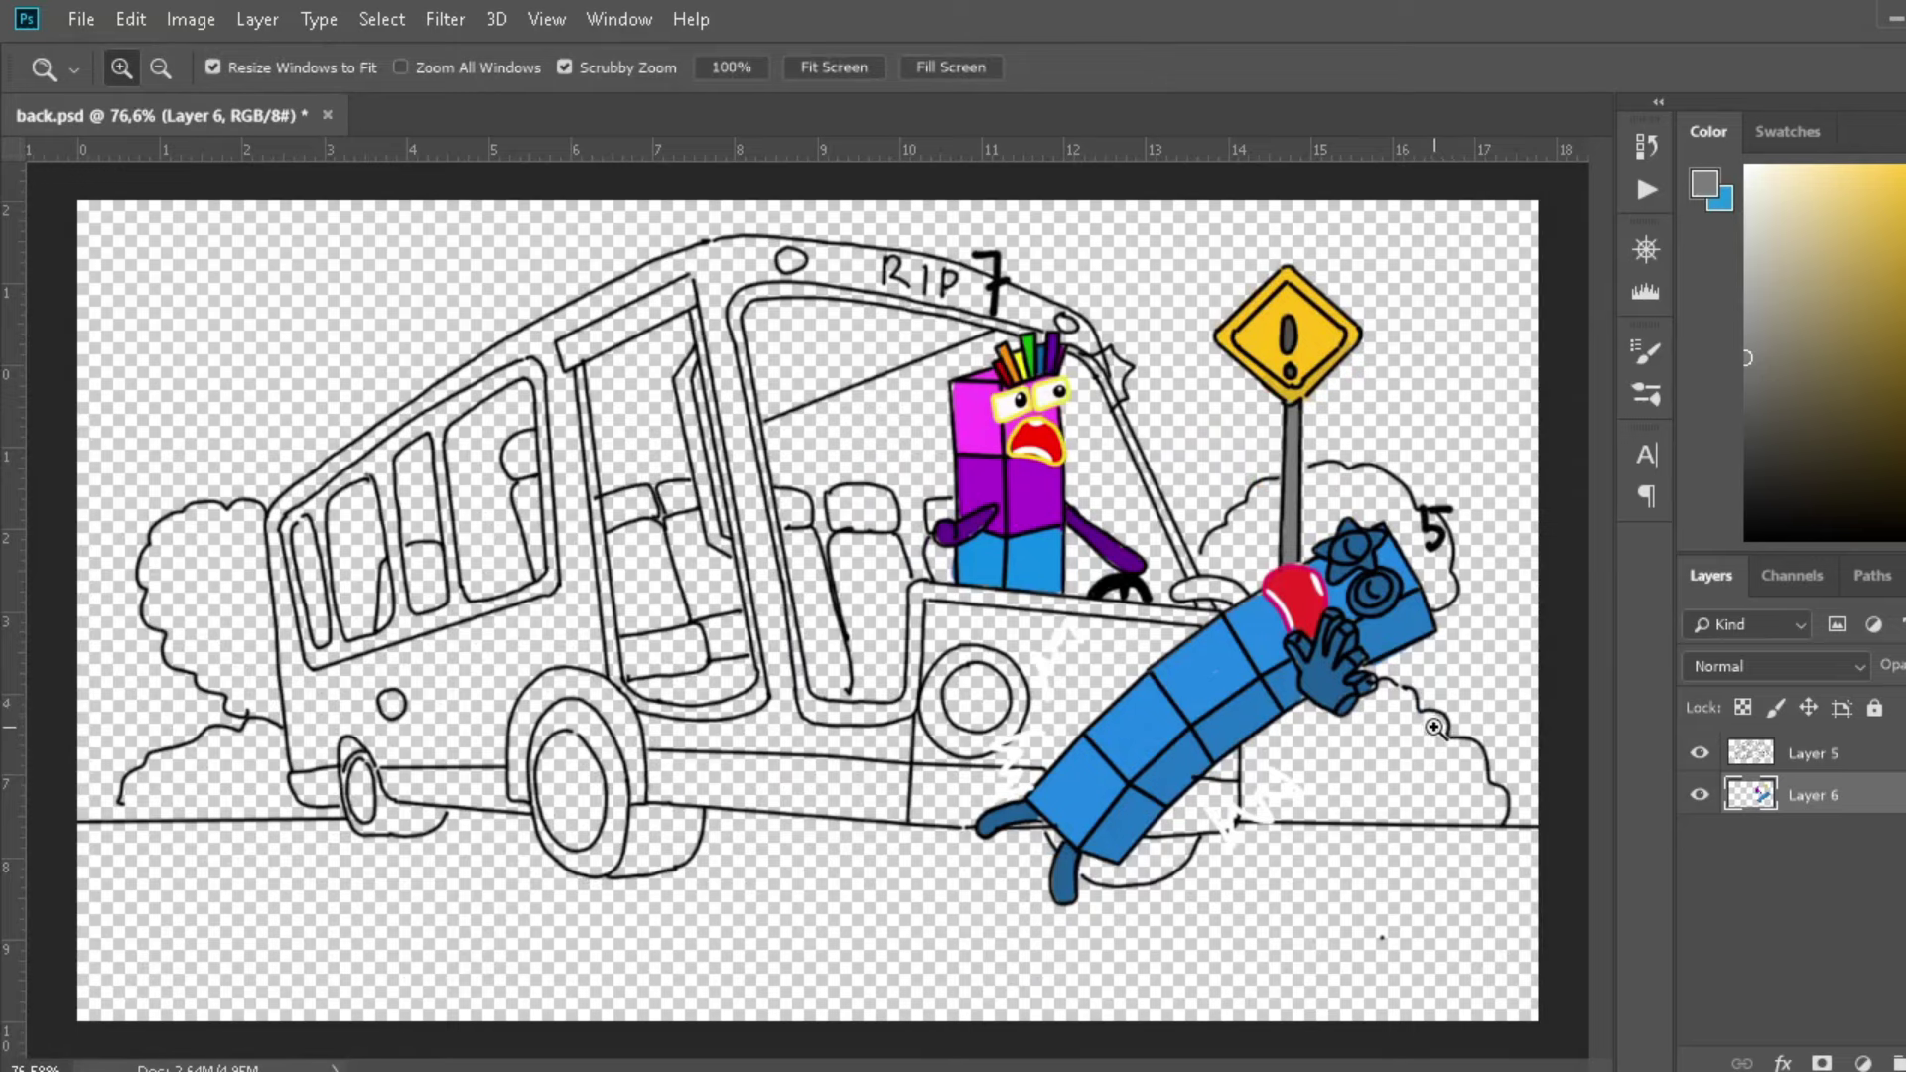
Add Layer 7 and paint the bus hood and door pillar yellow with a larger brush.
left_click(1861, 1063)
key("i")
left_click(1076, 393)
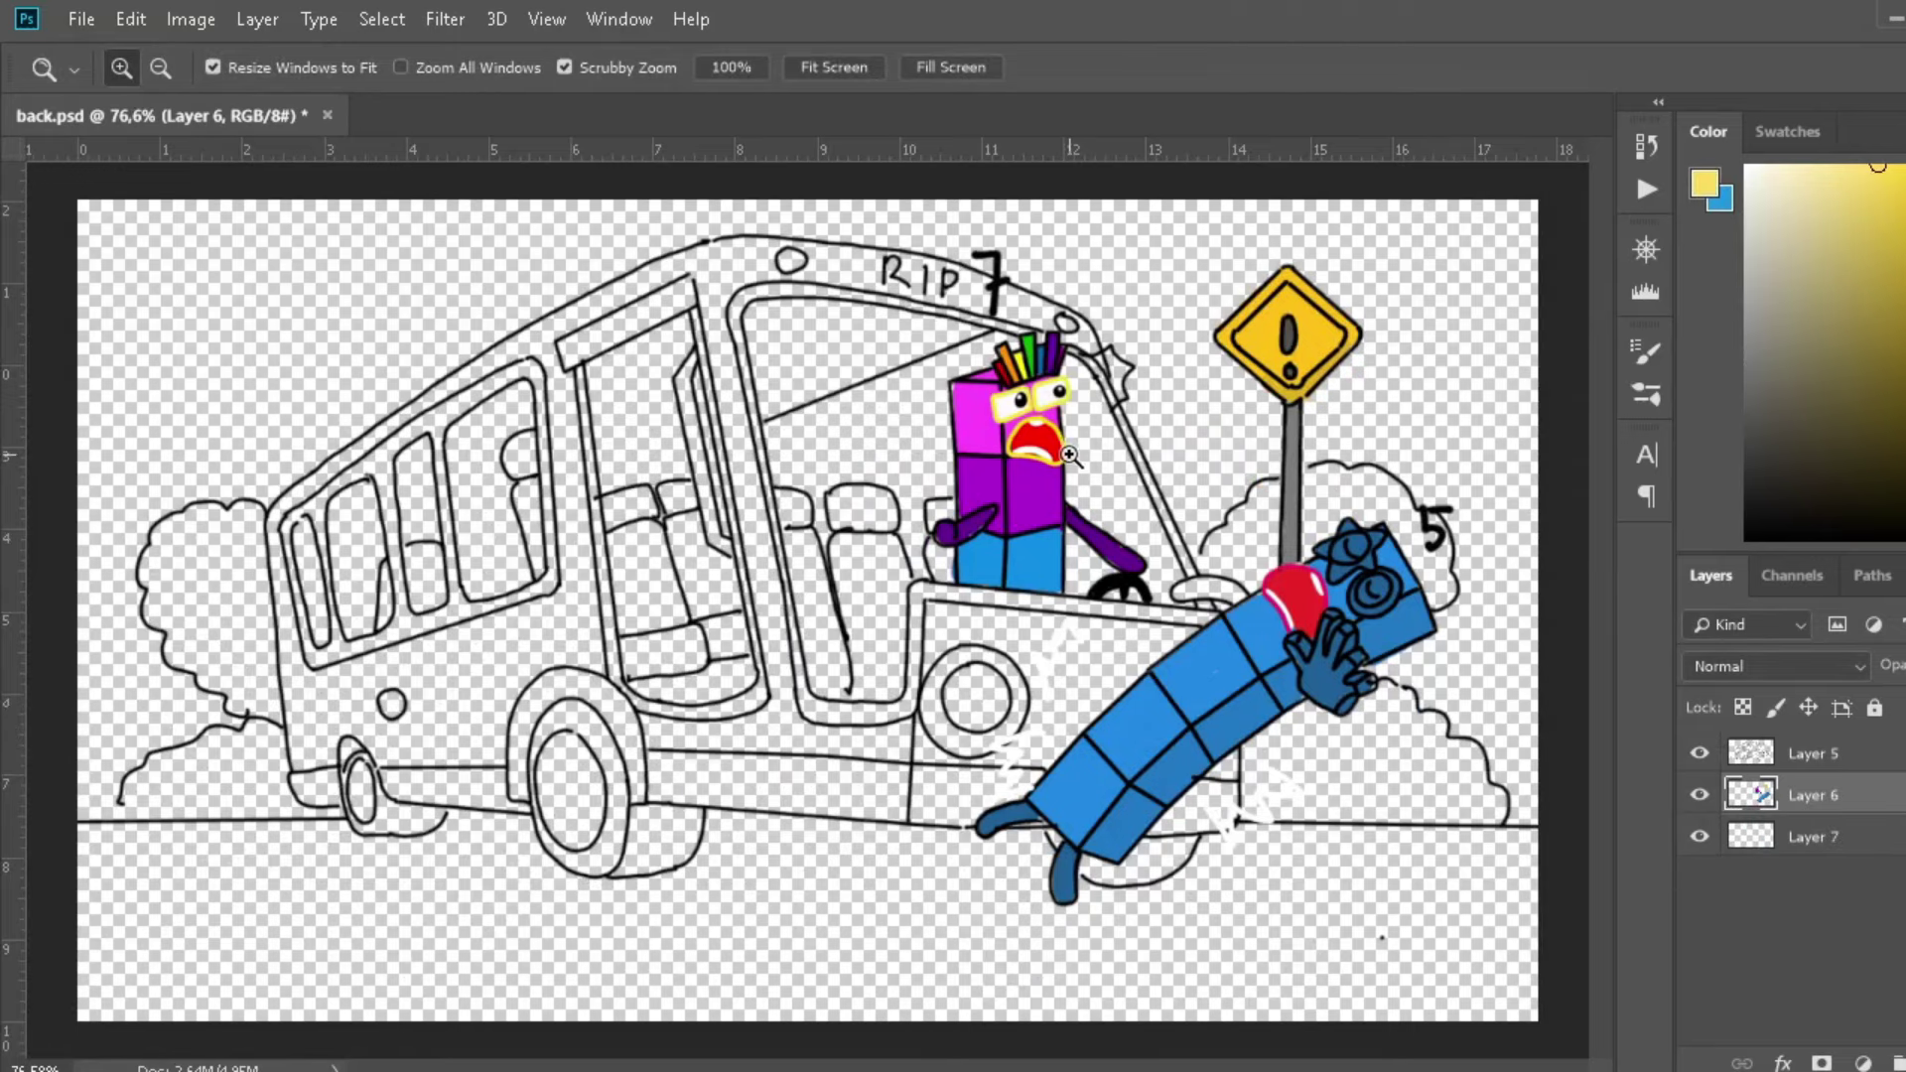
key("b")
scroll(1055, 555, "up", 1)
mouse_move(1060, 295)
left_mouse_down()
mouse_move(1095, 331)
mouse_move(682, 278)
left_mouse_up()
key("bracketright")
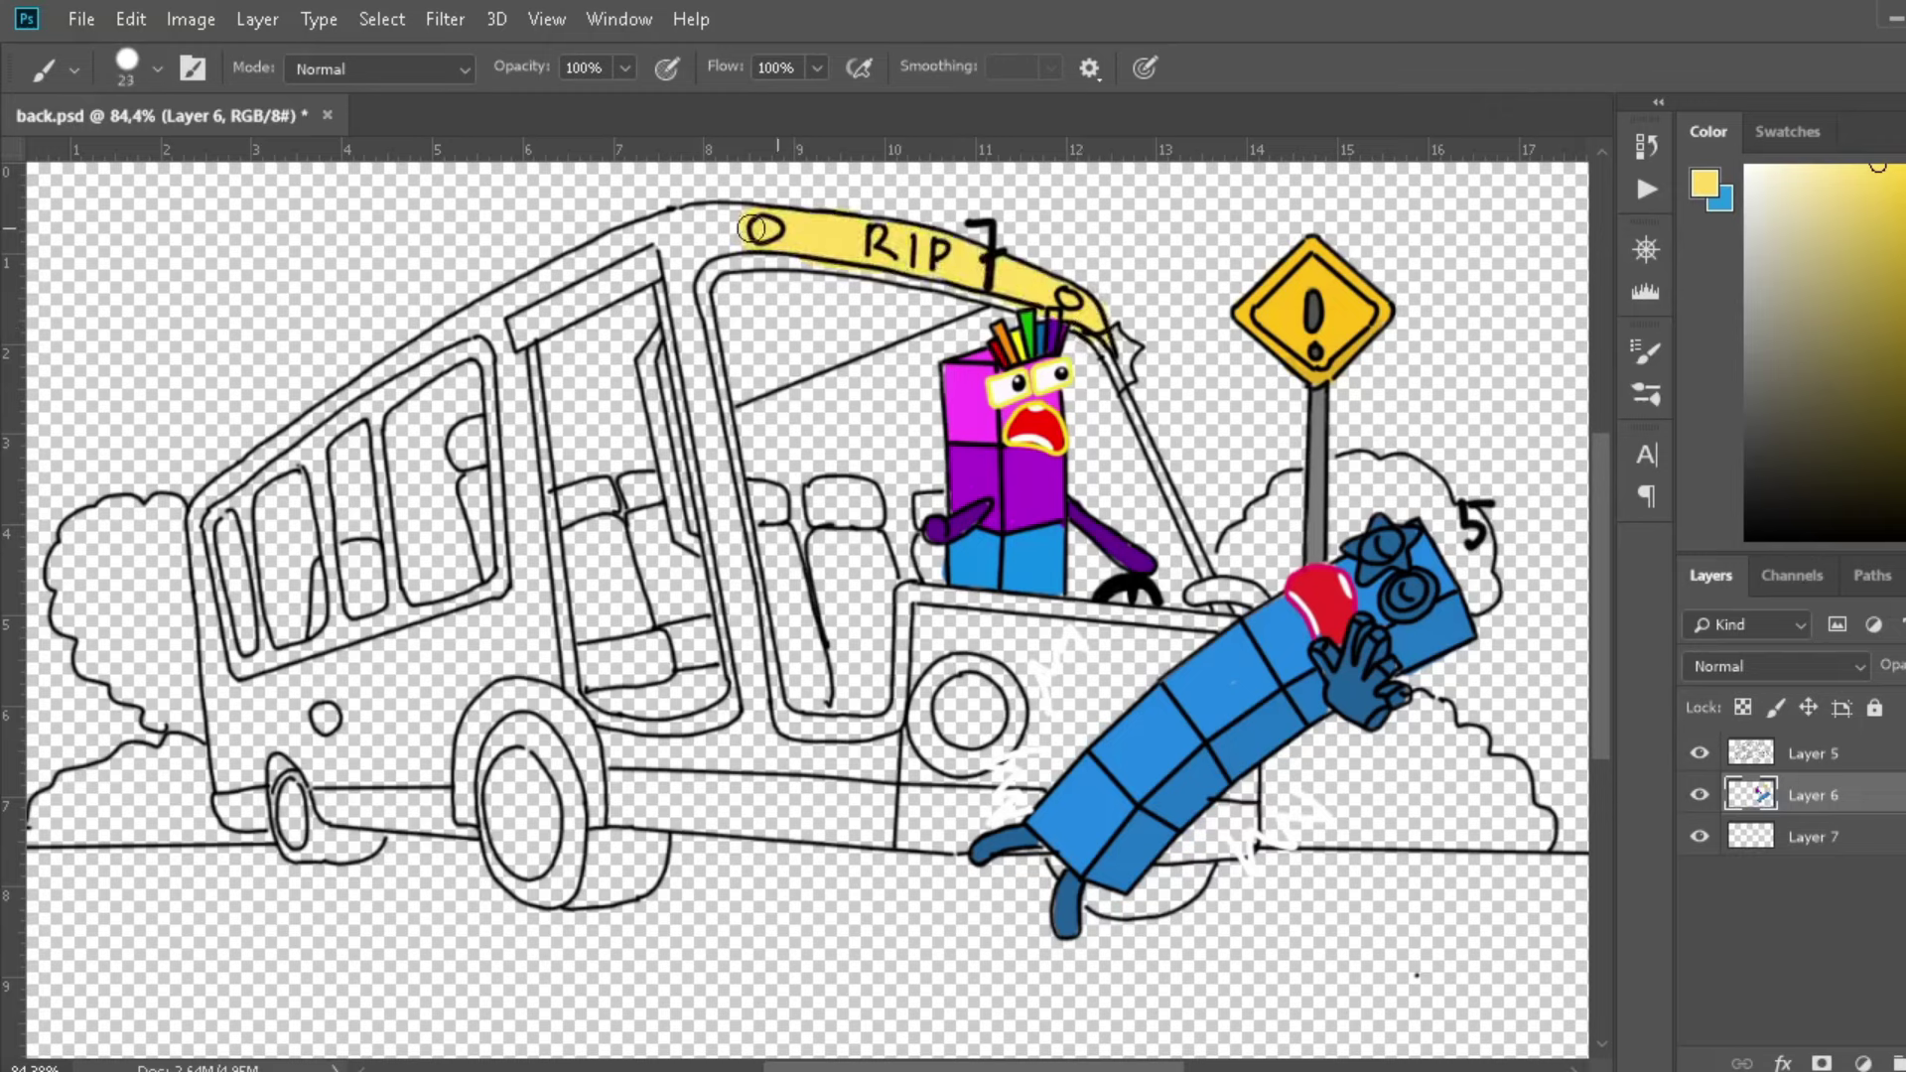
mouse_move(732, 520)
left_mouse_down()
mouse_move(938, 689)
mouse_move(930, 611)
left_mouse_up()
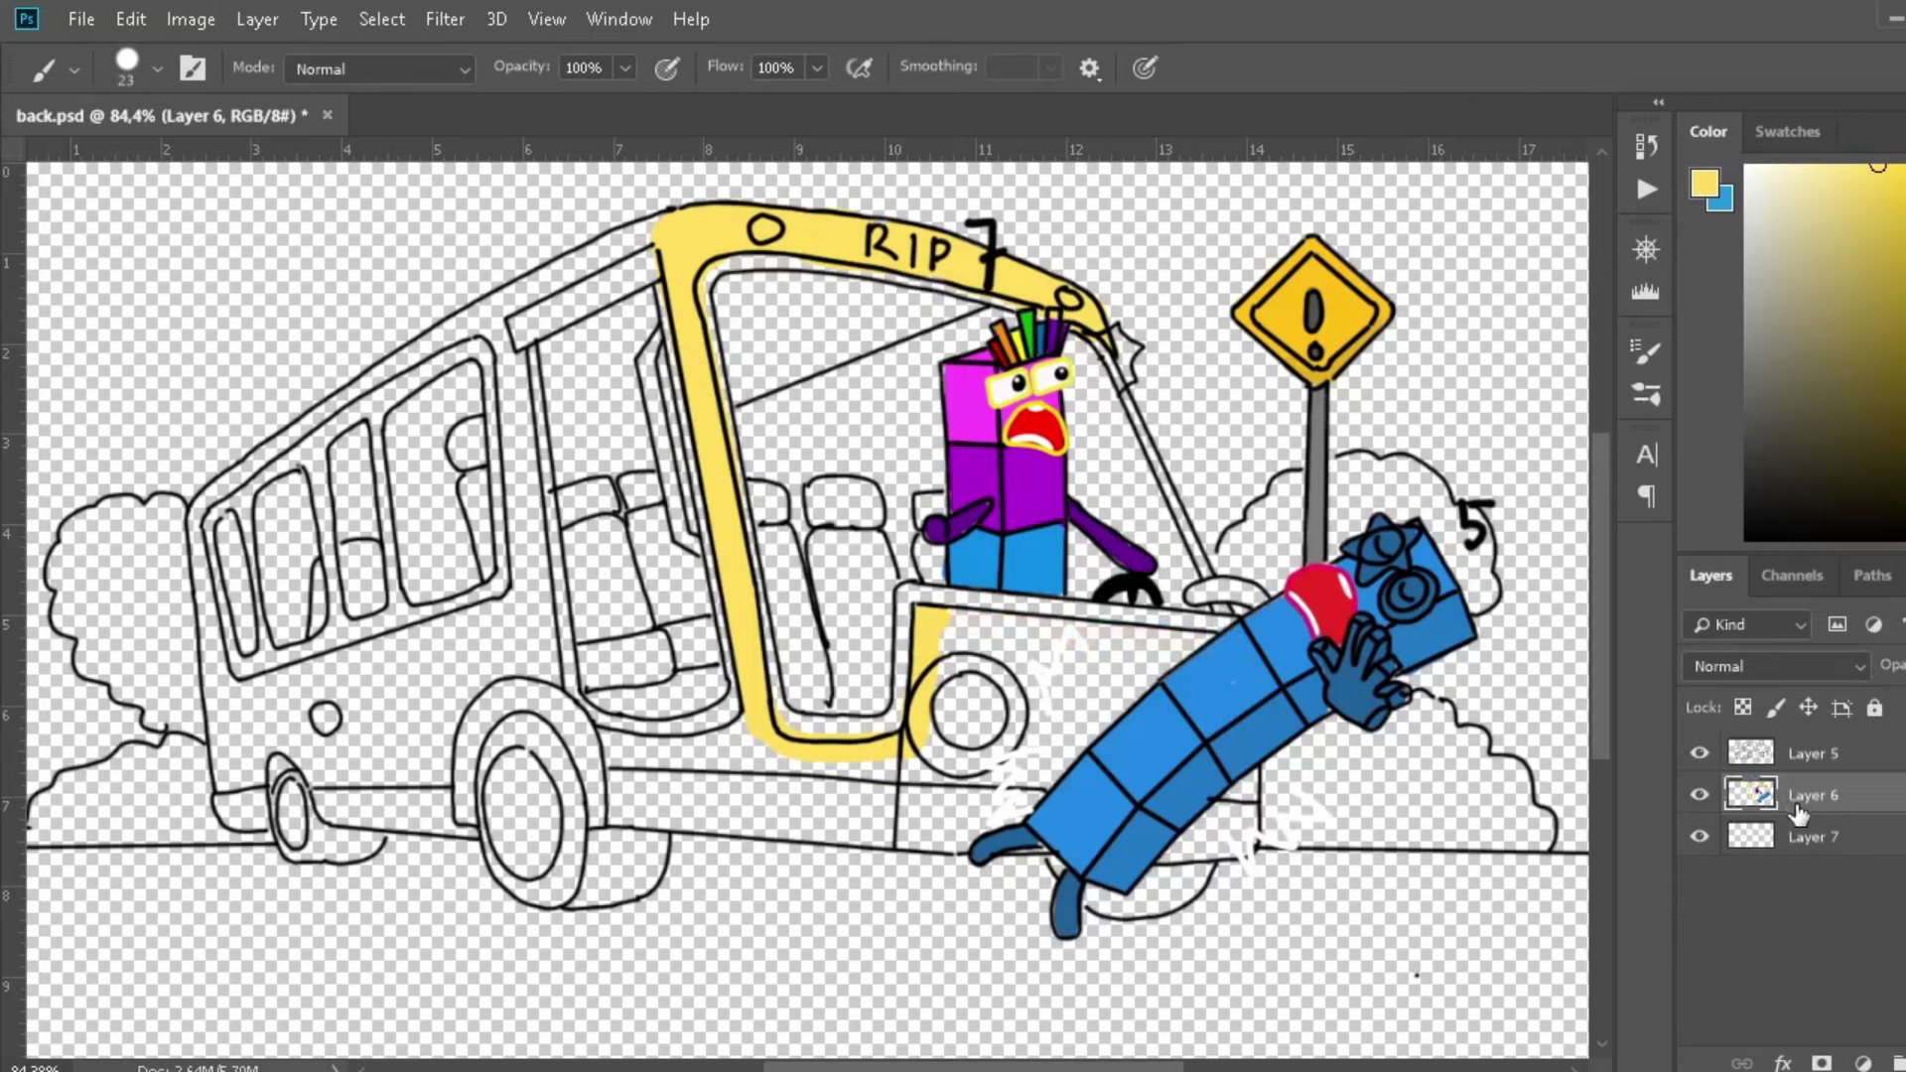
Paint the bus front panel yellow on Layer 7, then undo the yellow bus strokes.
left_click(1802, 837)
mouse_move(1221, 637)
left_mouse_down()
mouse_move(945, 625)
mouse_move(923, 825)
mouse_move(1089, 691)
left_mouse_up()
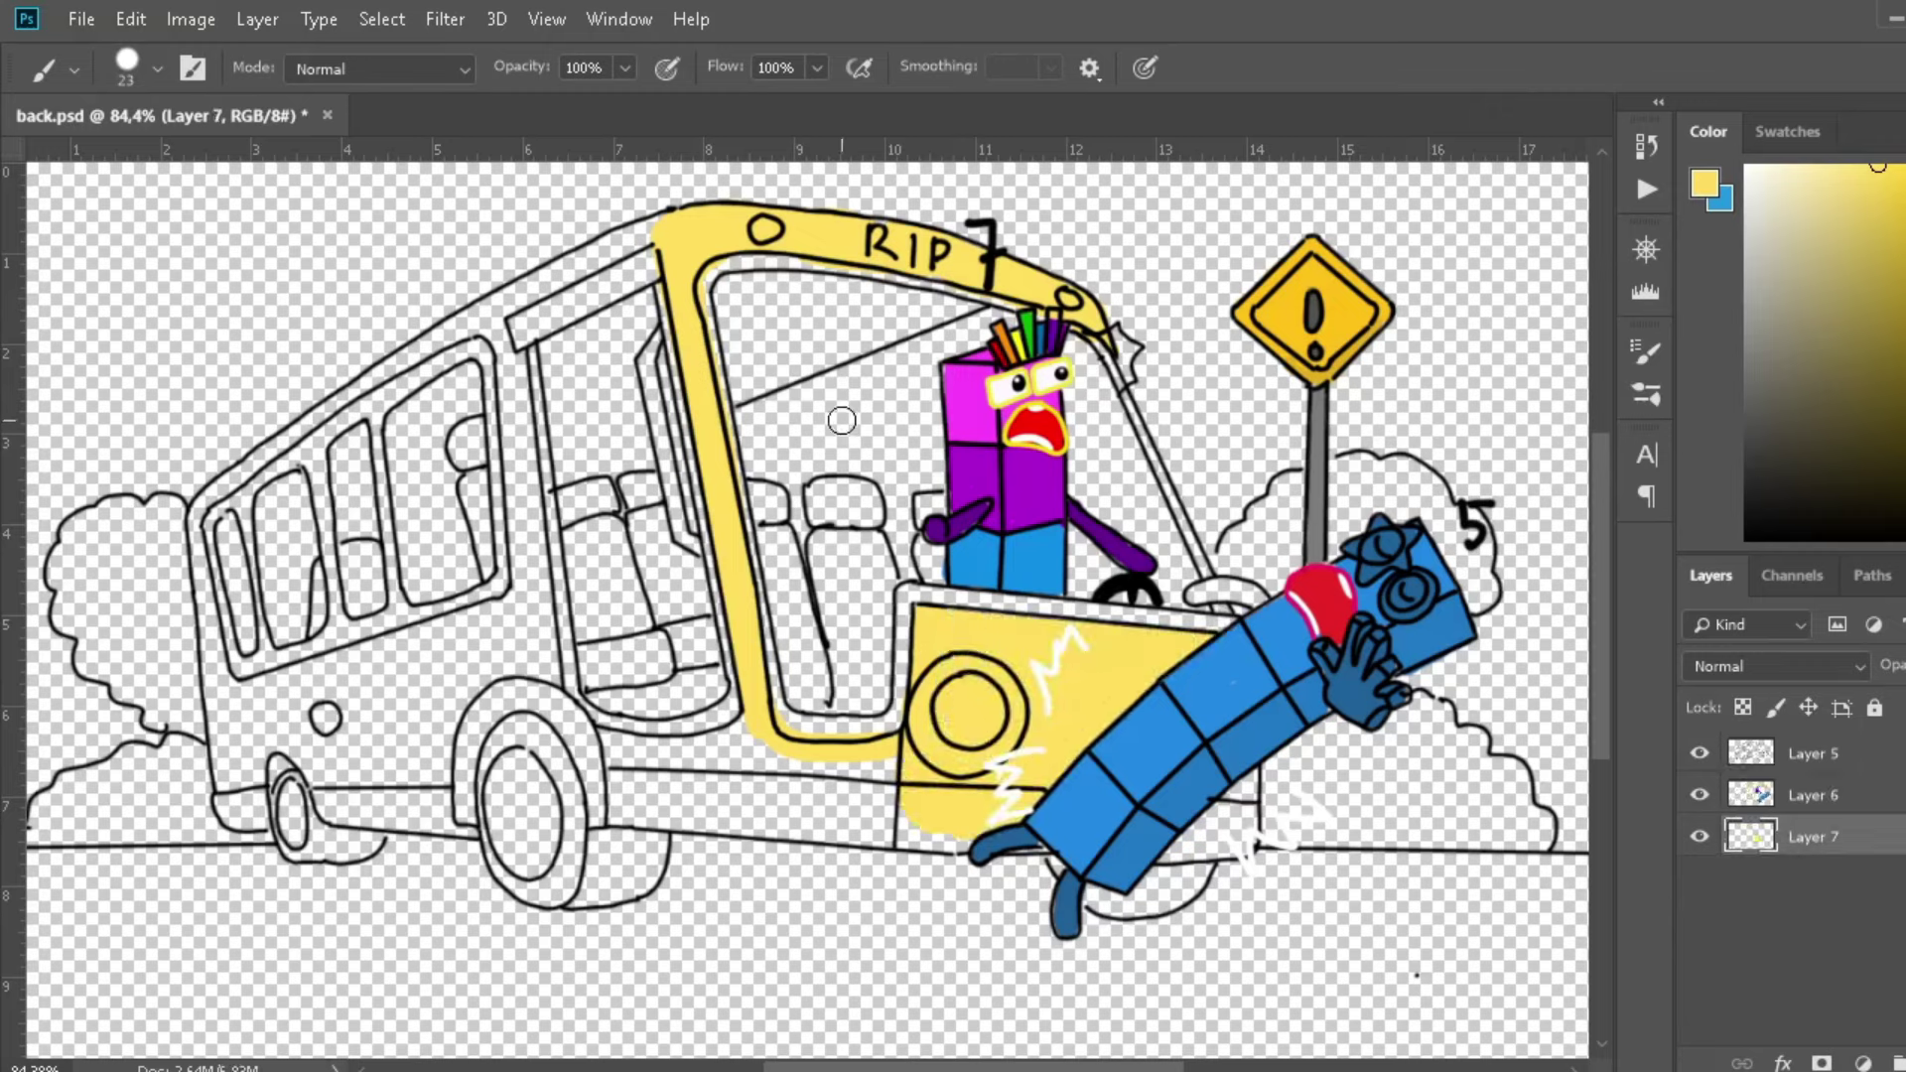
key("e")
key("alt+bracketright")
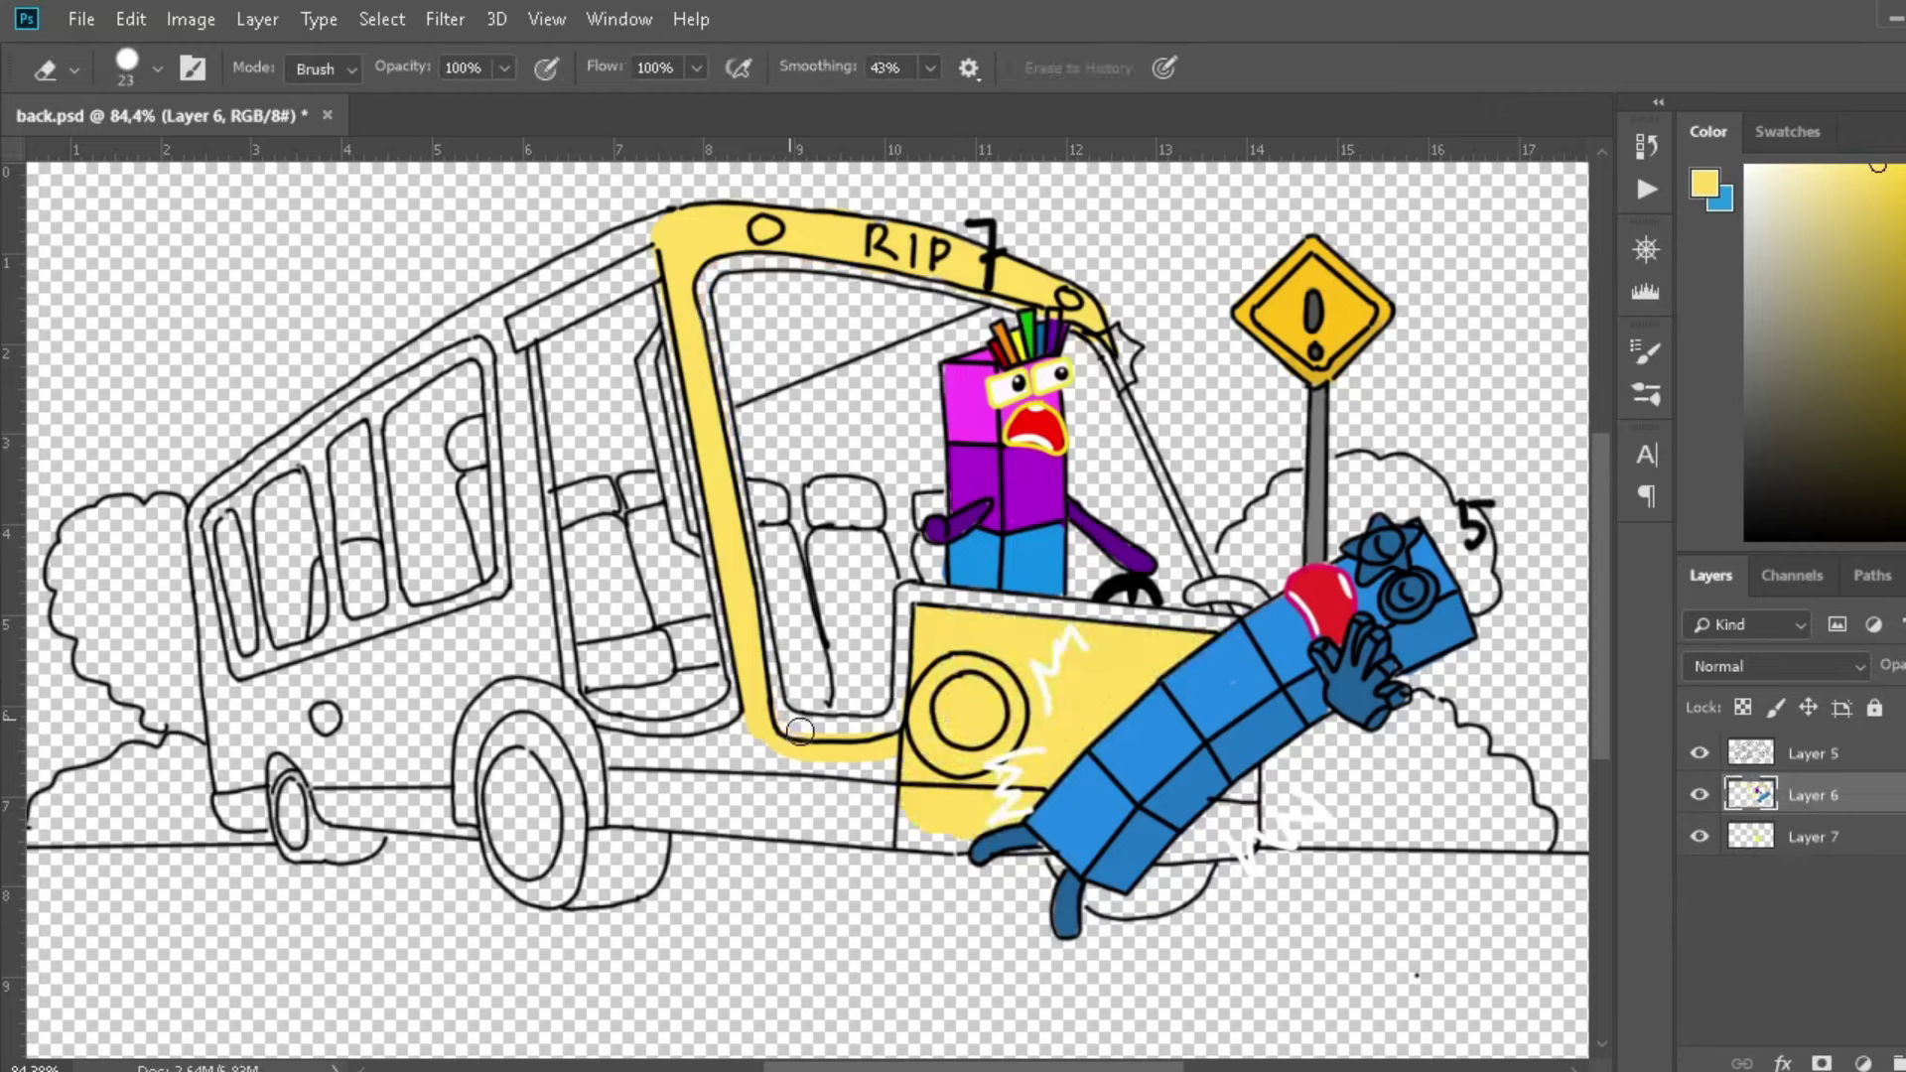
key("z")
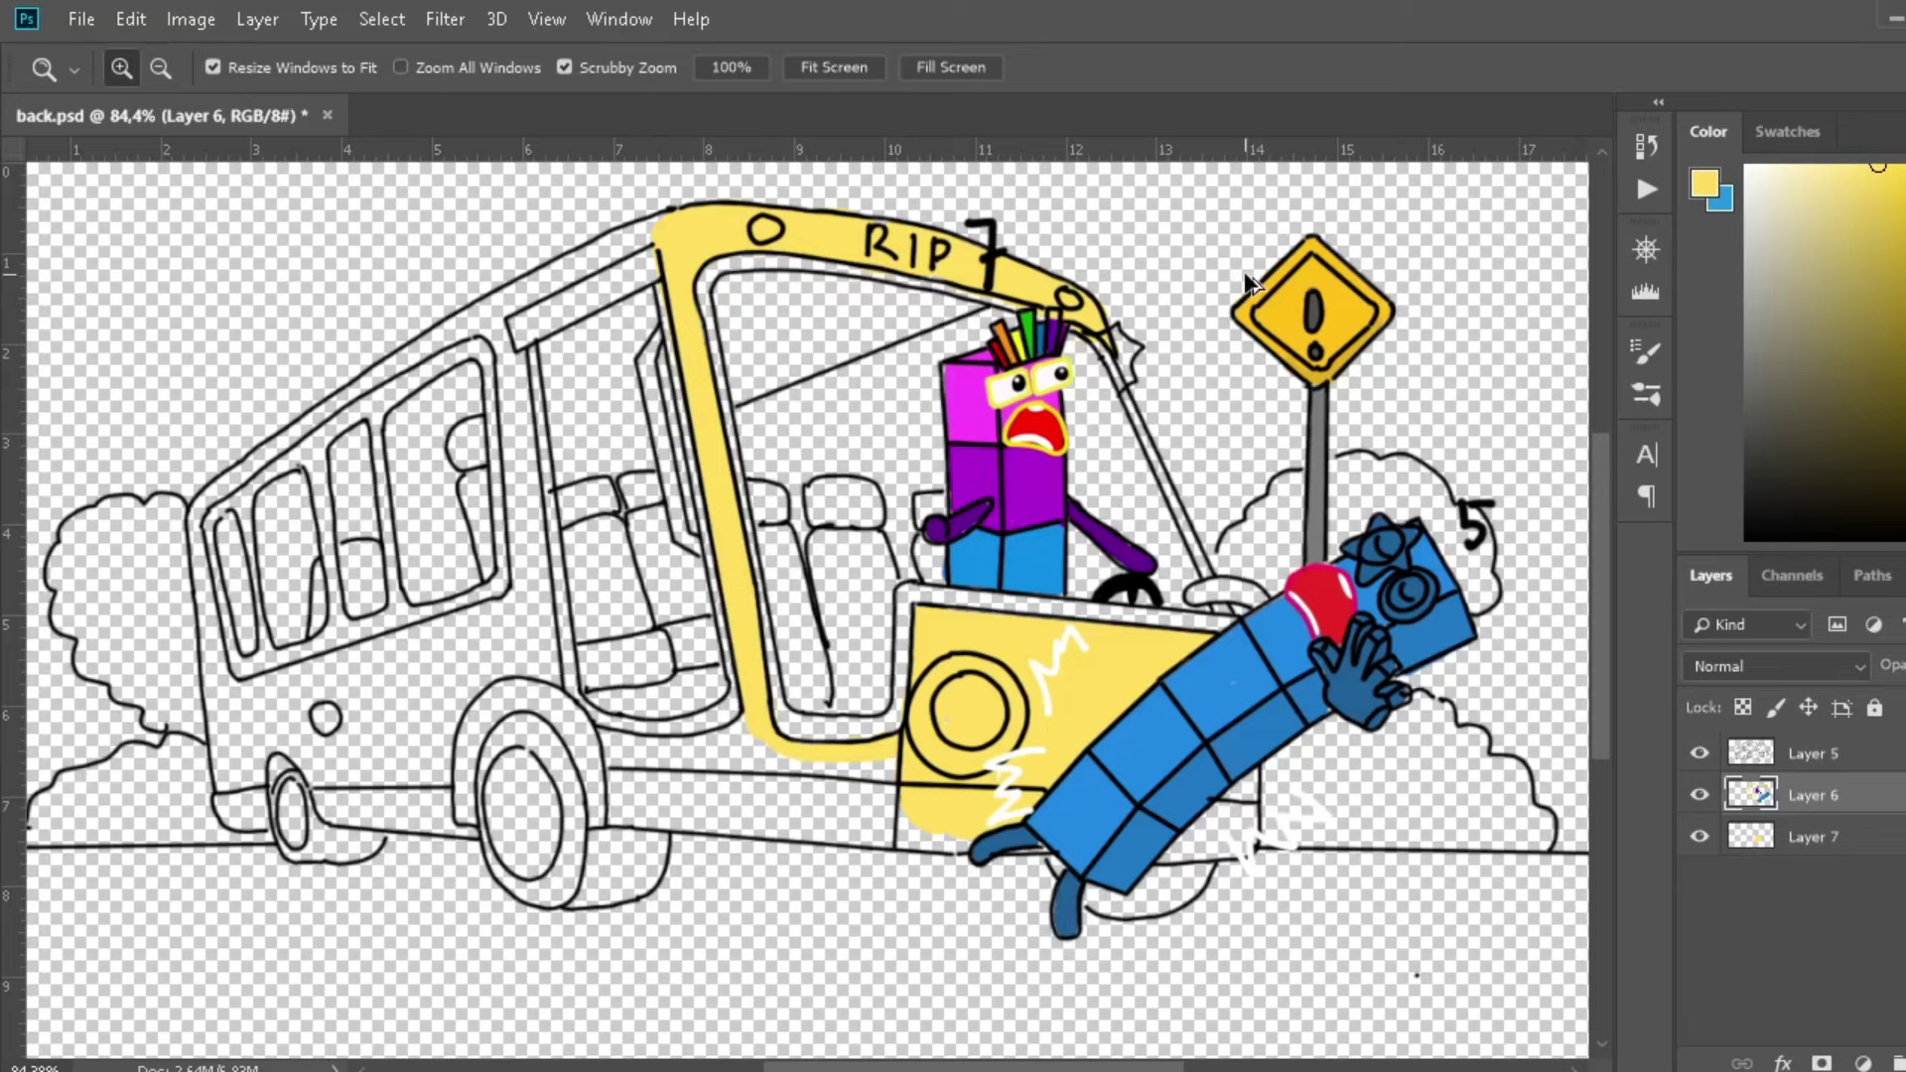
key("ctrl+alt+z")
key("ctrl+alt+z")
key("ctrl+alt+z")
key("ctrl+alt+z")
key("ctrl+alt+z")
key("ctrl+alt+z")
key("alt+bracketleft")
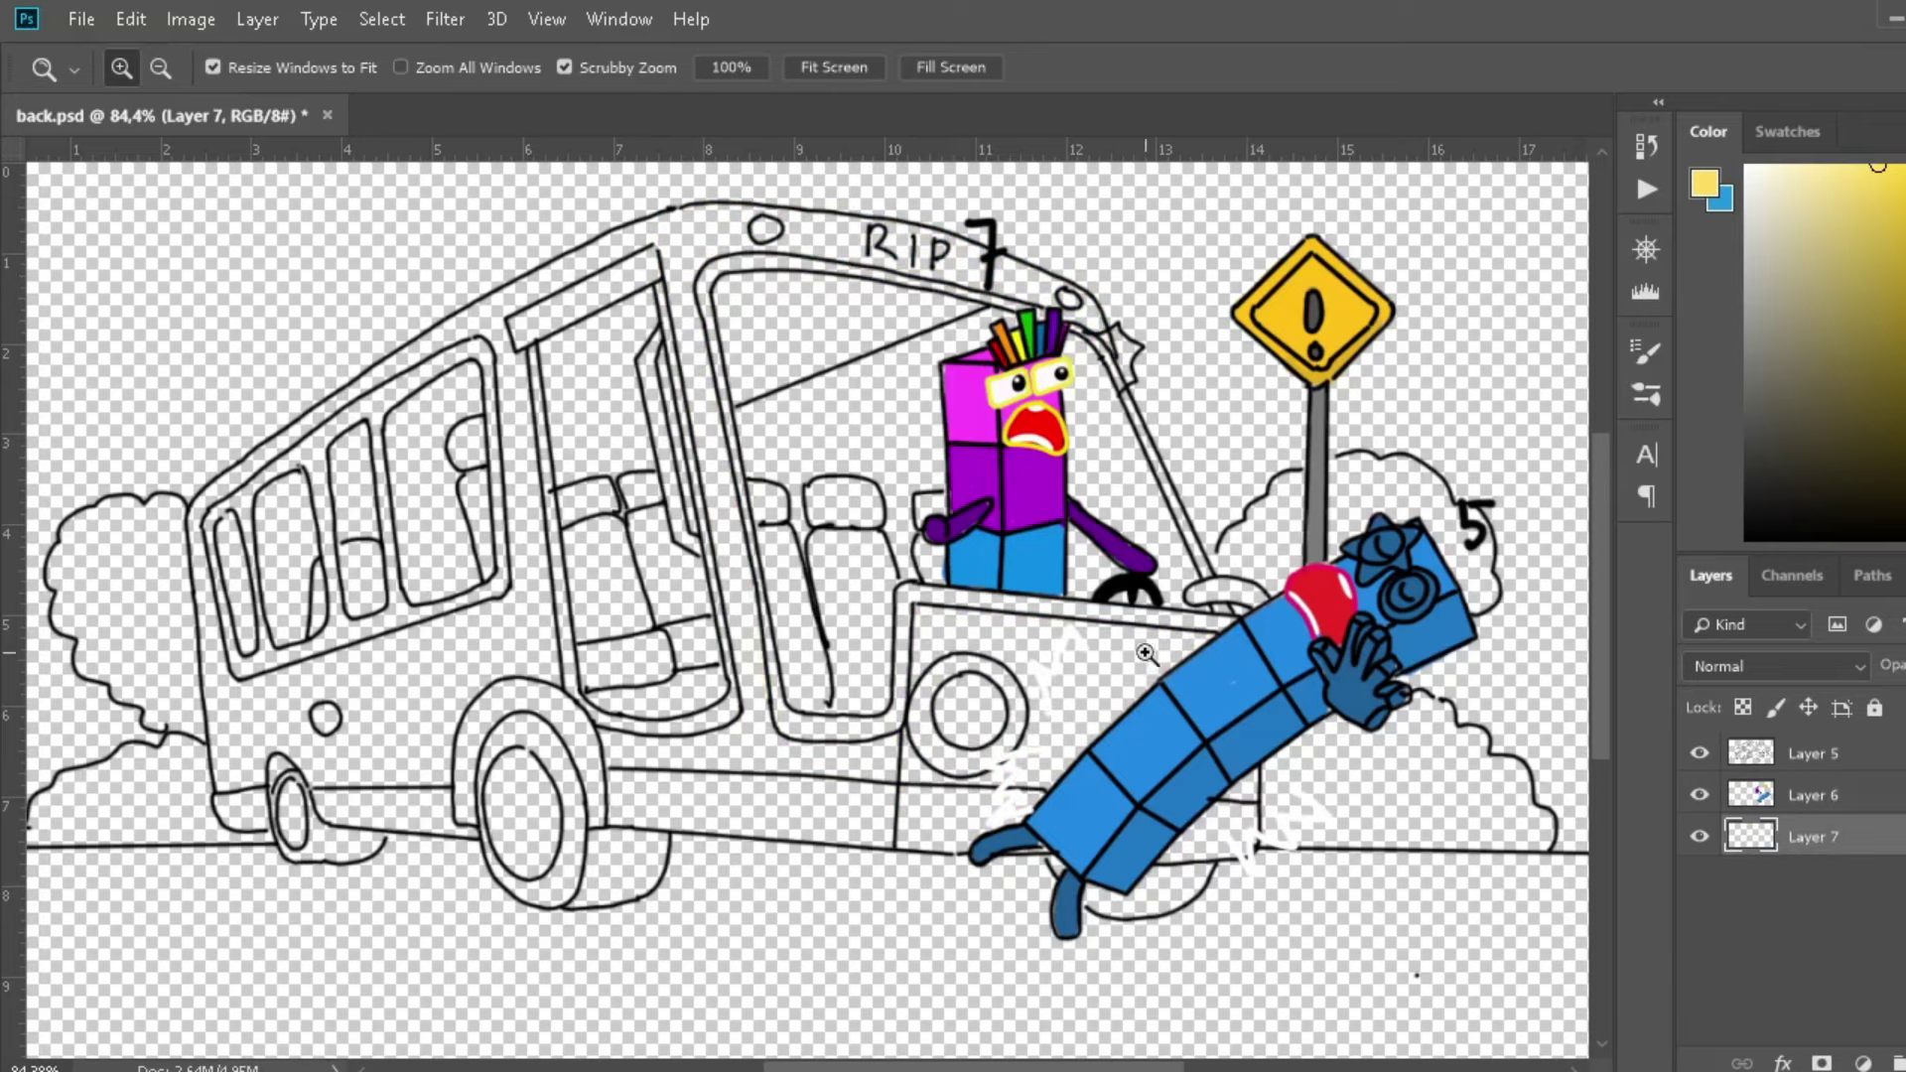
Restore the undone yellow strokes and fill the bus body yellow.
key("b")
key("ctrl+shift+z")
key("ctrl+shift+z")
key("ctrl+shift+z")
key("ctrl+shift+z")
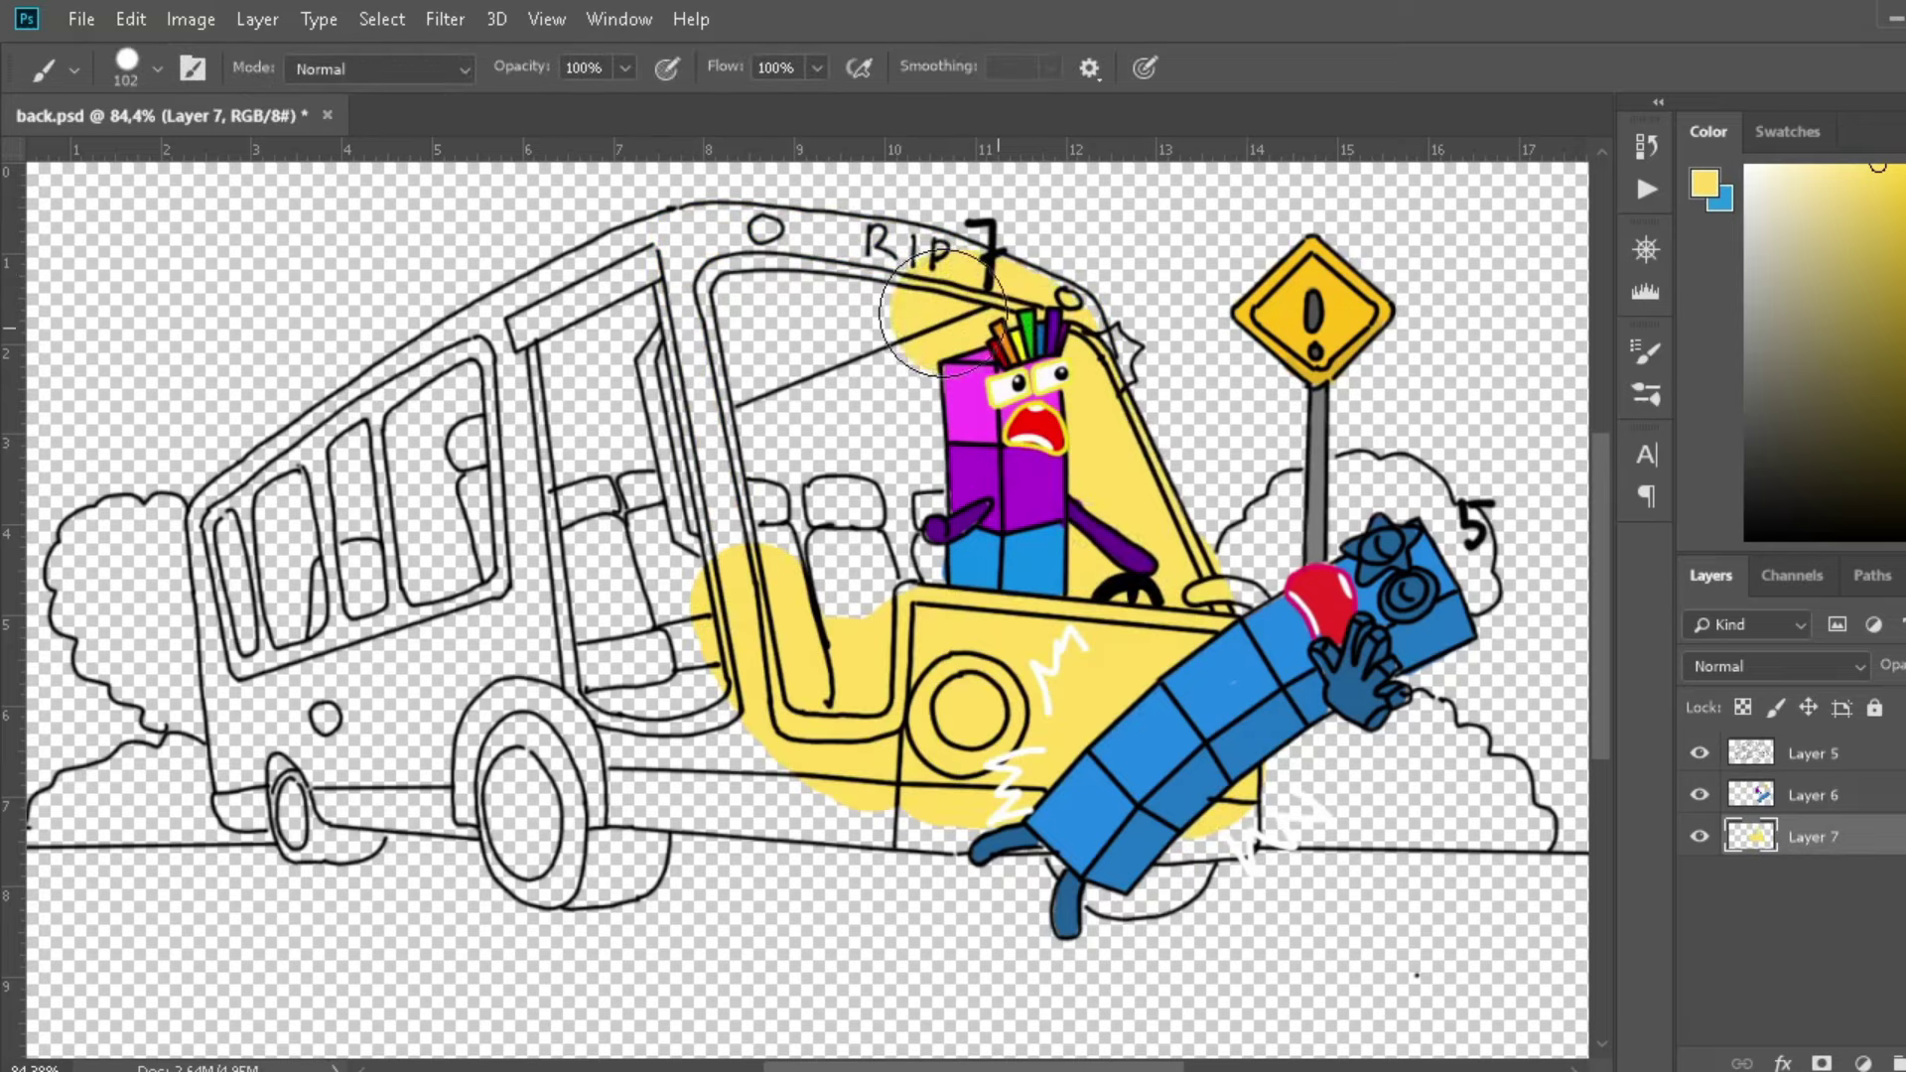
key("ctrl+shift+z")
key("ctrl+shift+z")
key("ctrl+shift+z")
key("ctrl+shift+z")
key("ctrl+shift+z")
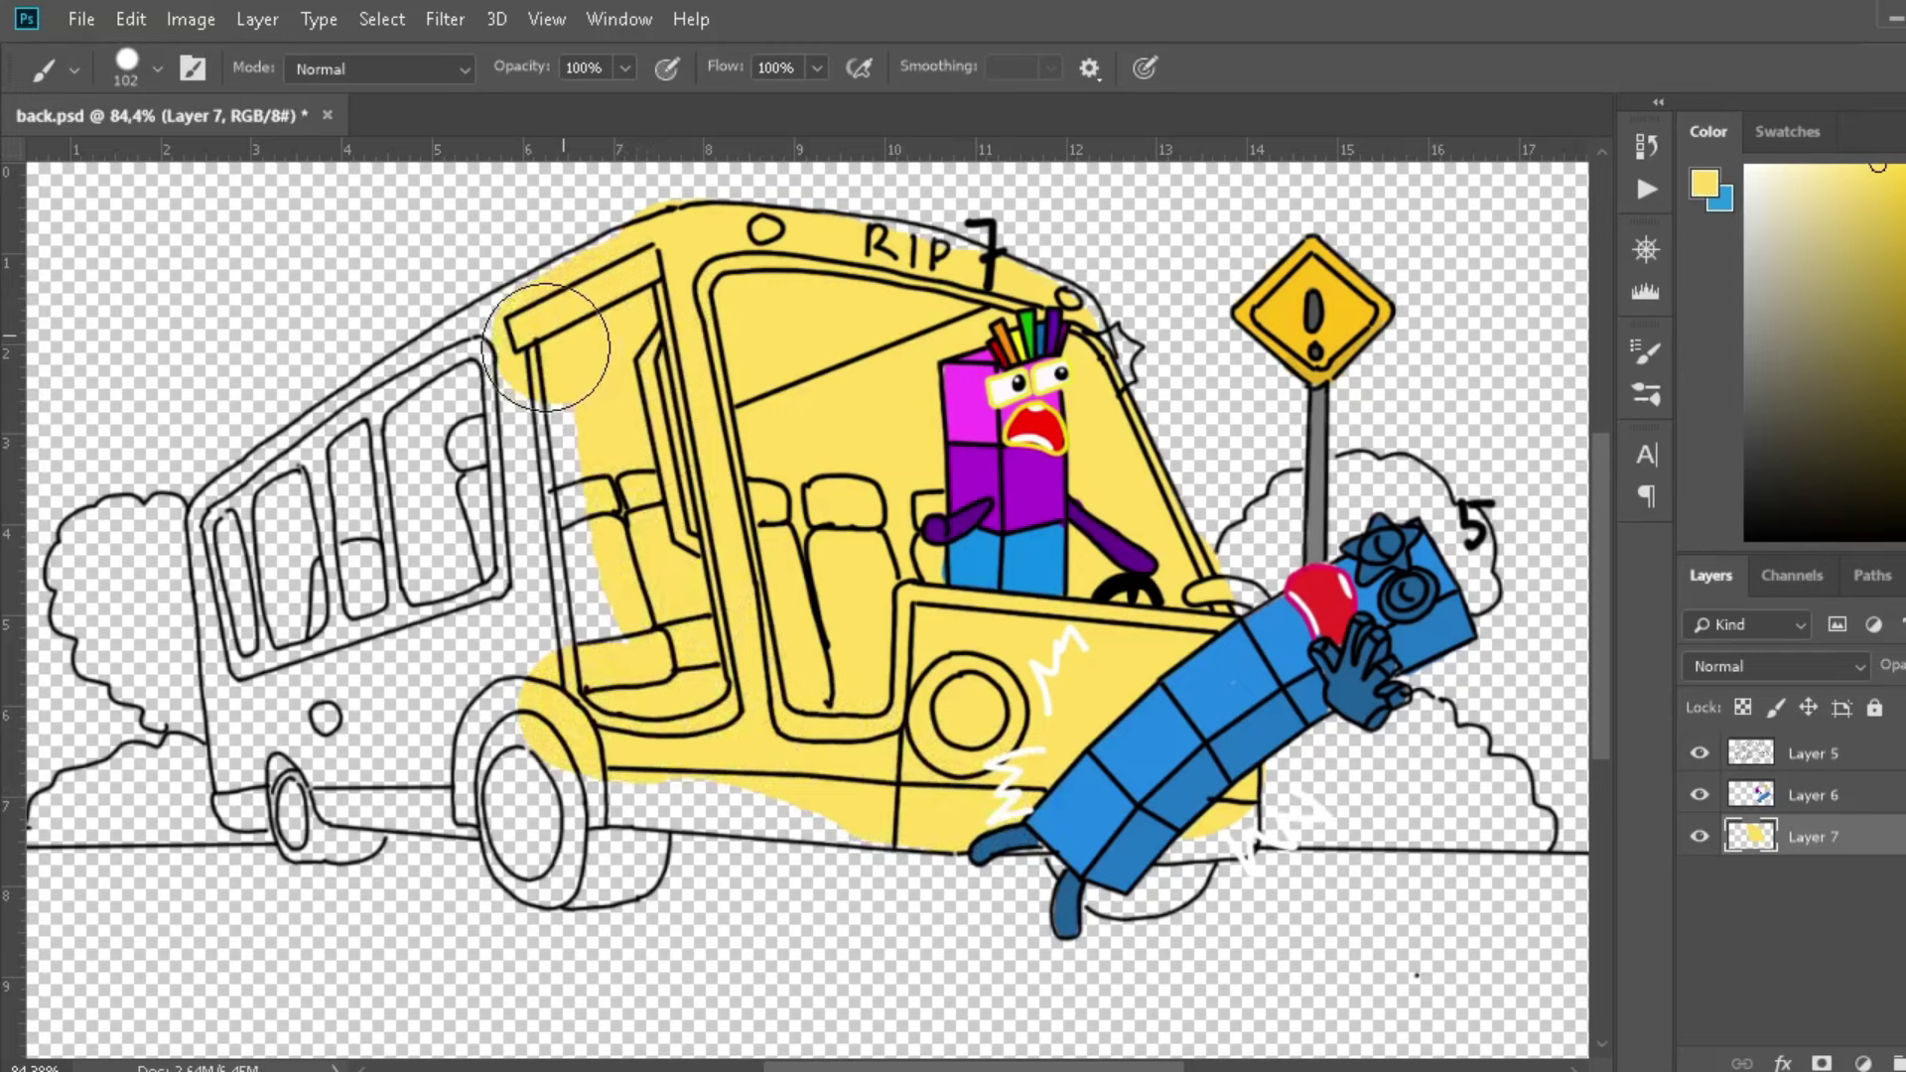
left_click_drag(549, 342, 631, 570)
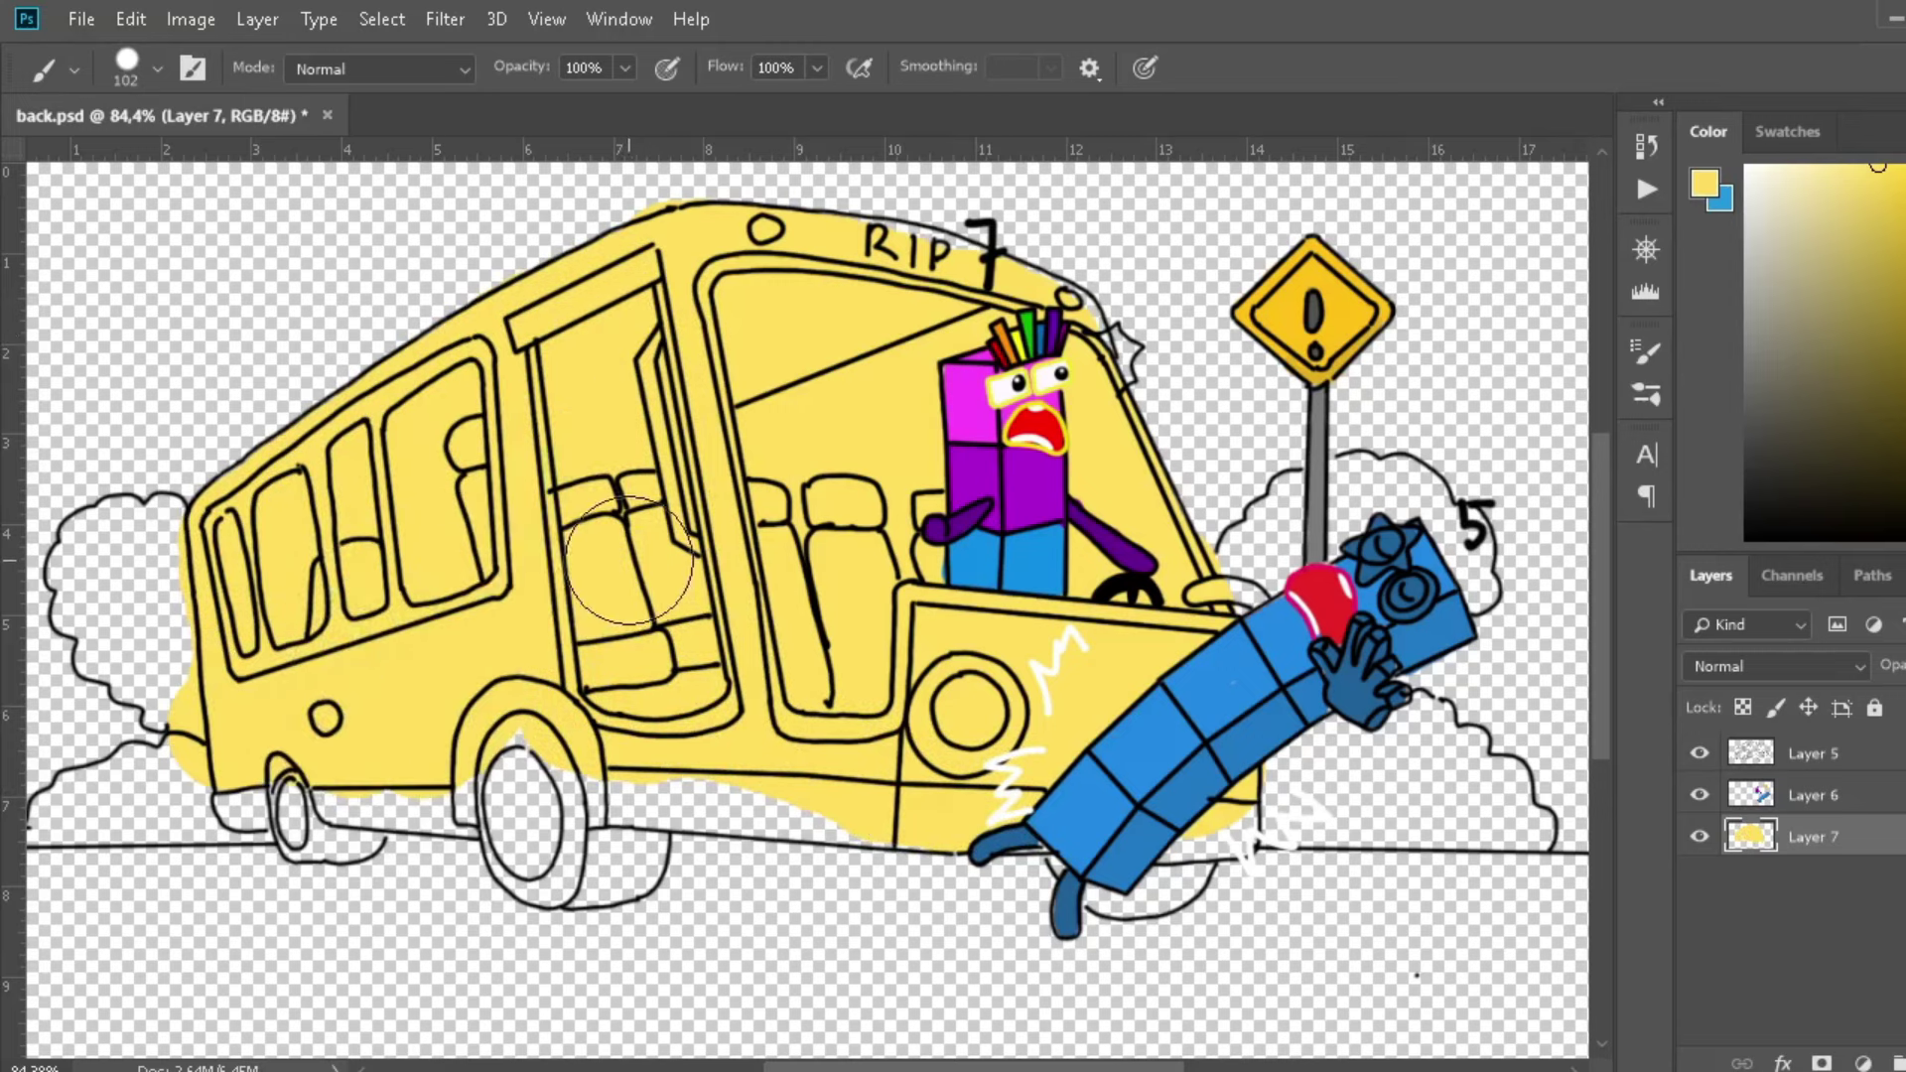
Erase stray yellow paint and sample the character's blue.
key("e")
key("alt+]")
key("i")
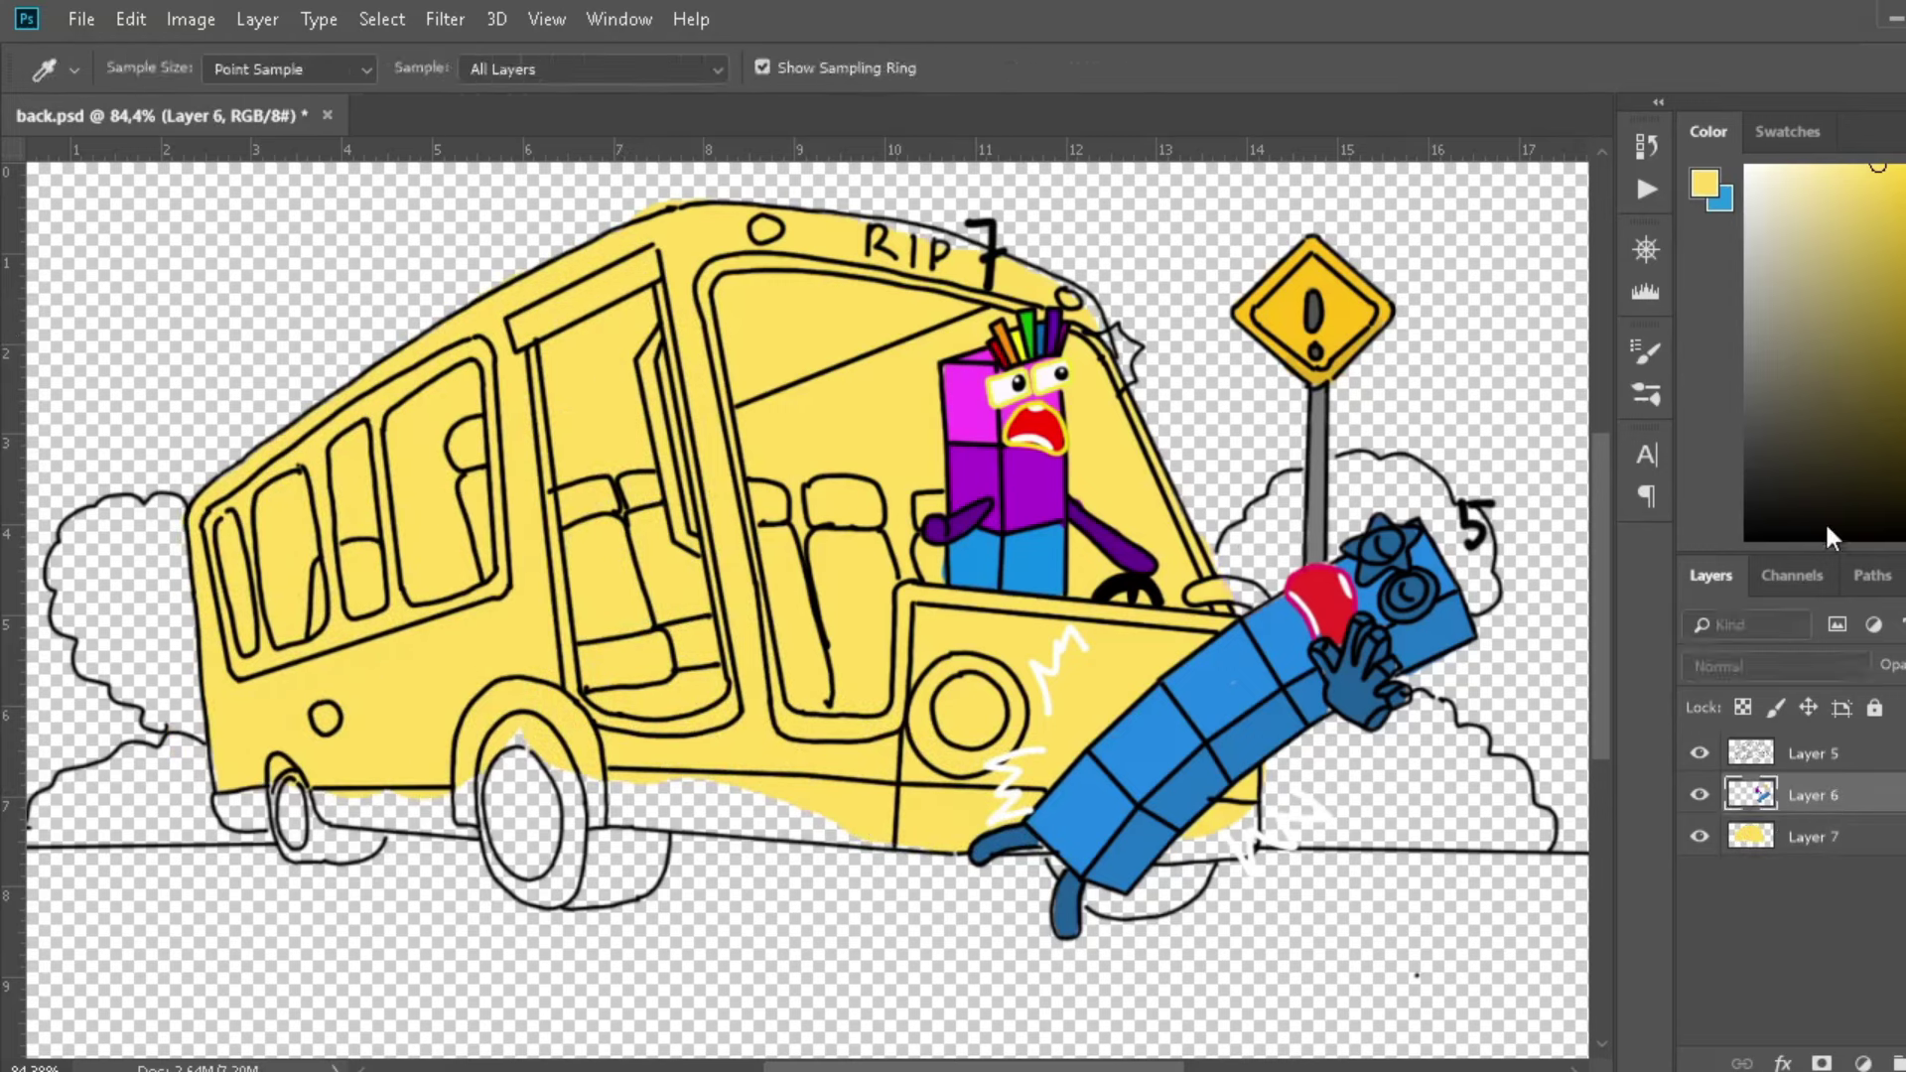
left_click(1258, 618)
key("b")
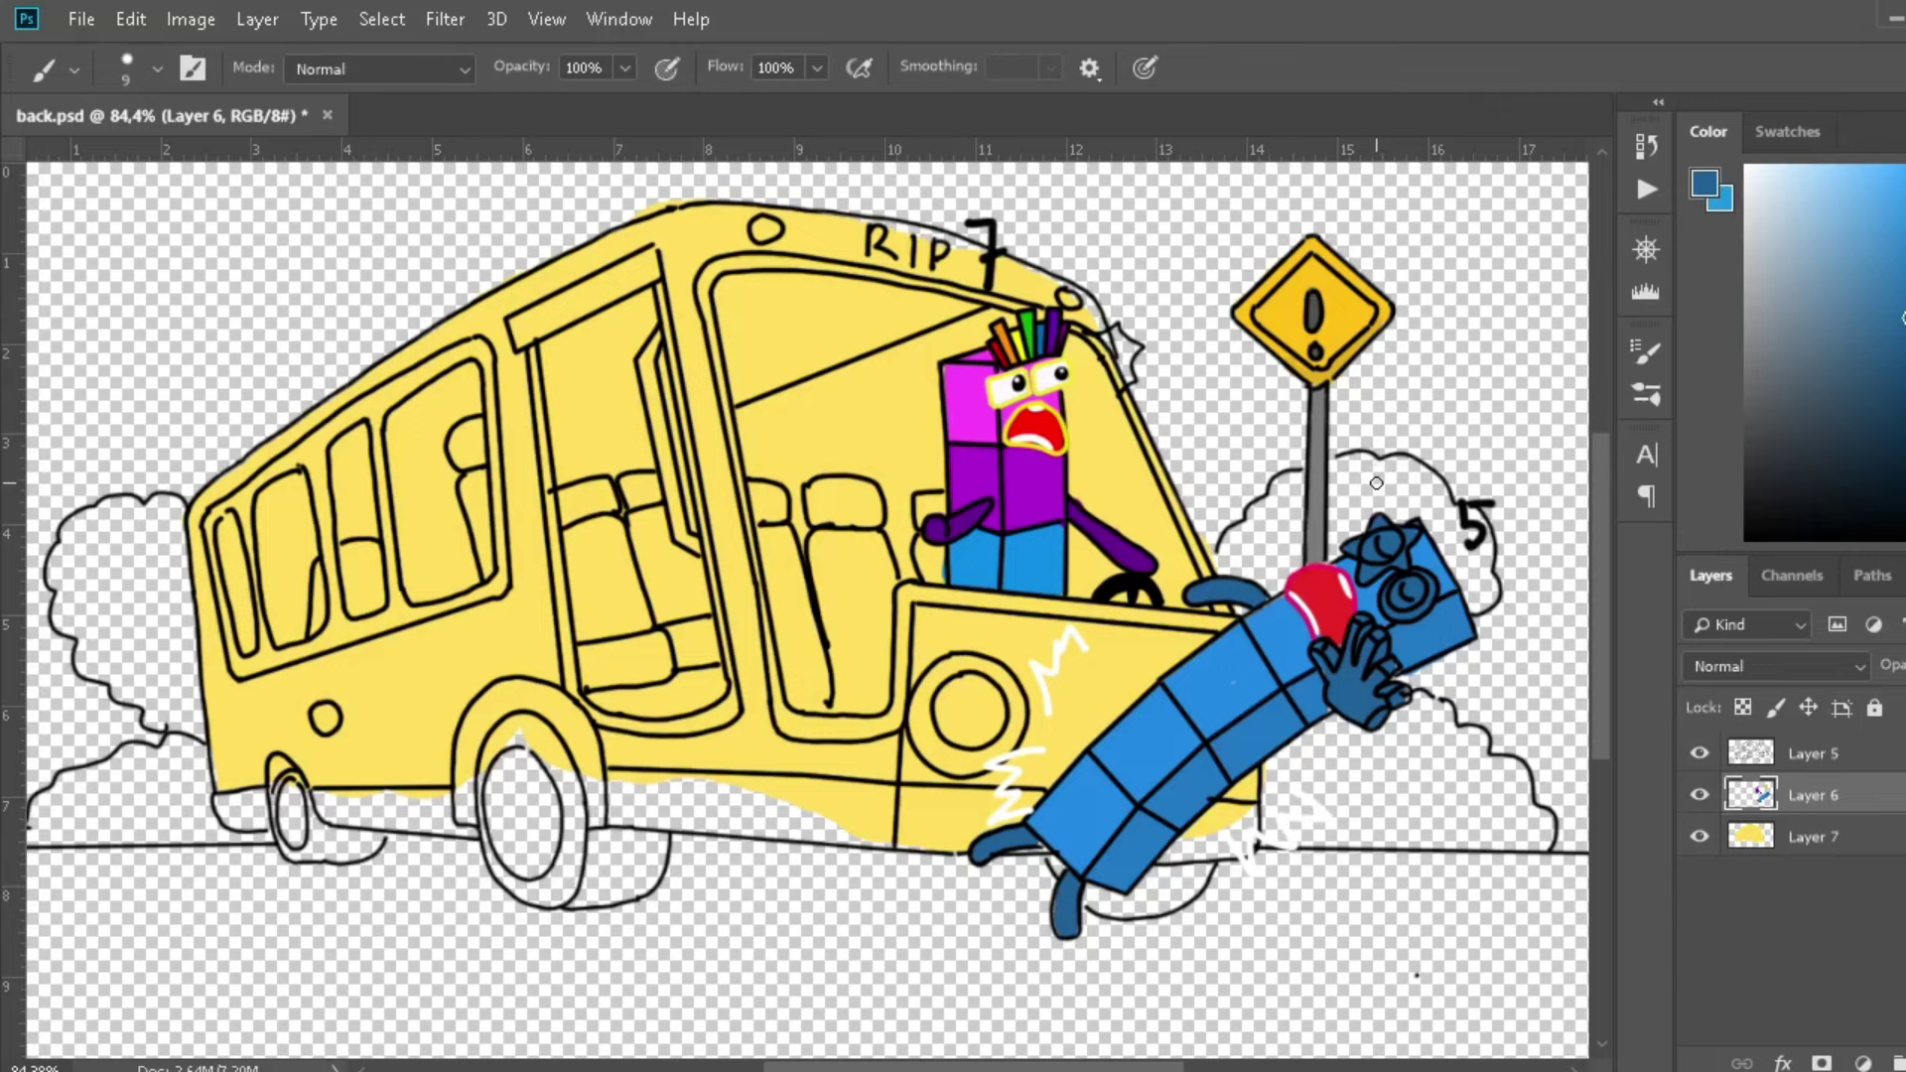
Paint grey bands along the bus front edge and front panel outline.
left_click(1316, 491, "alt")
key("alt+bracketleft")
mouse_move(1218, 585)
left_mouse_down()
mouse_move(1022, 308)
mouse_move(706, 279)
mouse_move(762, 585)
left_mouse_up()
mouse_move(1225, 620)
left_mouse_down()
mouse_move(902, 590)
mouse_move(881, 723)
left_mouse_up()
left_click(935, 234, "alt")
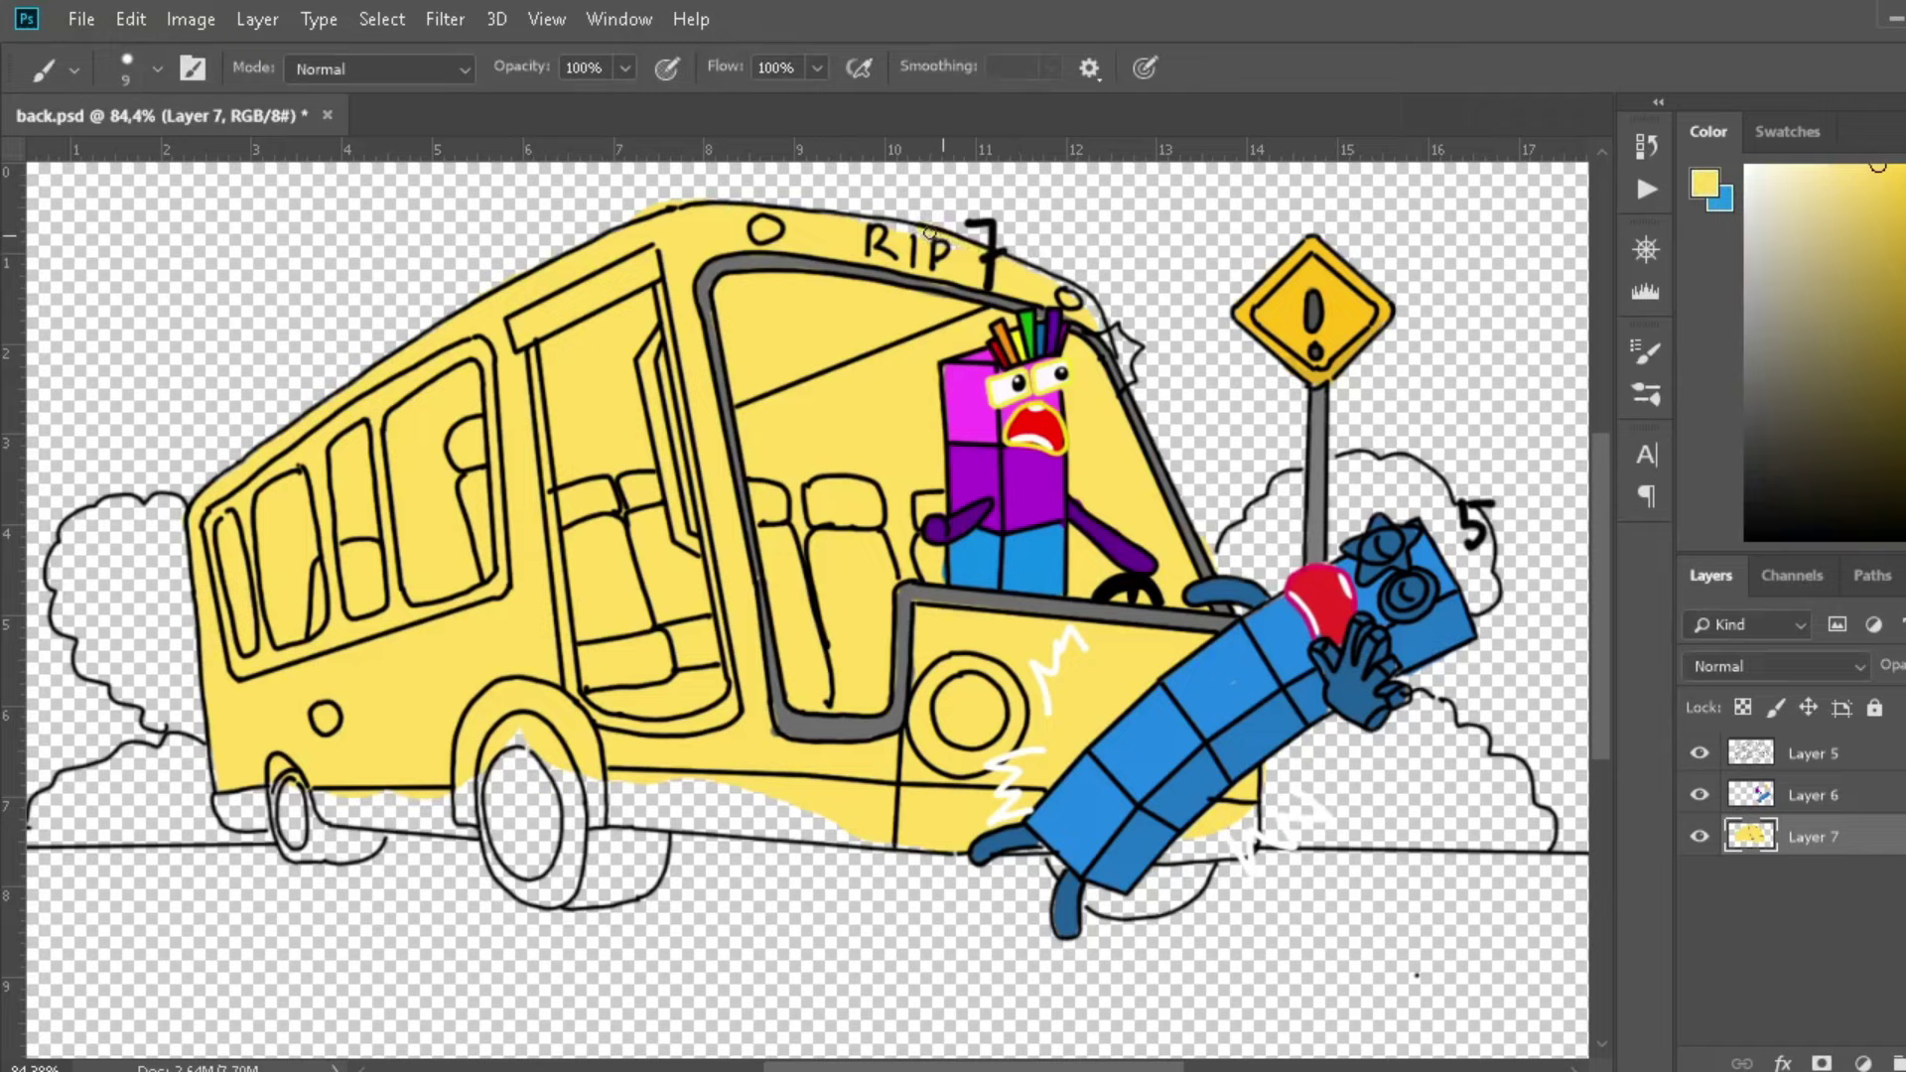
left_click_drag(856, 394, 908, 395)
Paint grey over the door pillars, side-window frames and inner door-window frame.
left_click(677, 491, "alt")
left_click(581, 251)
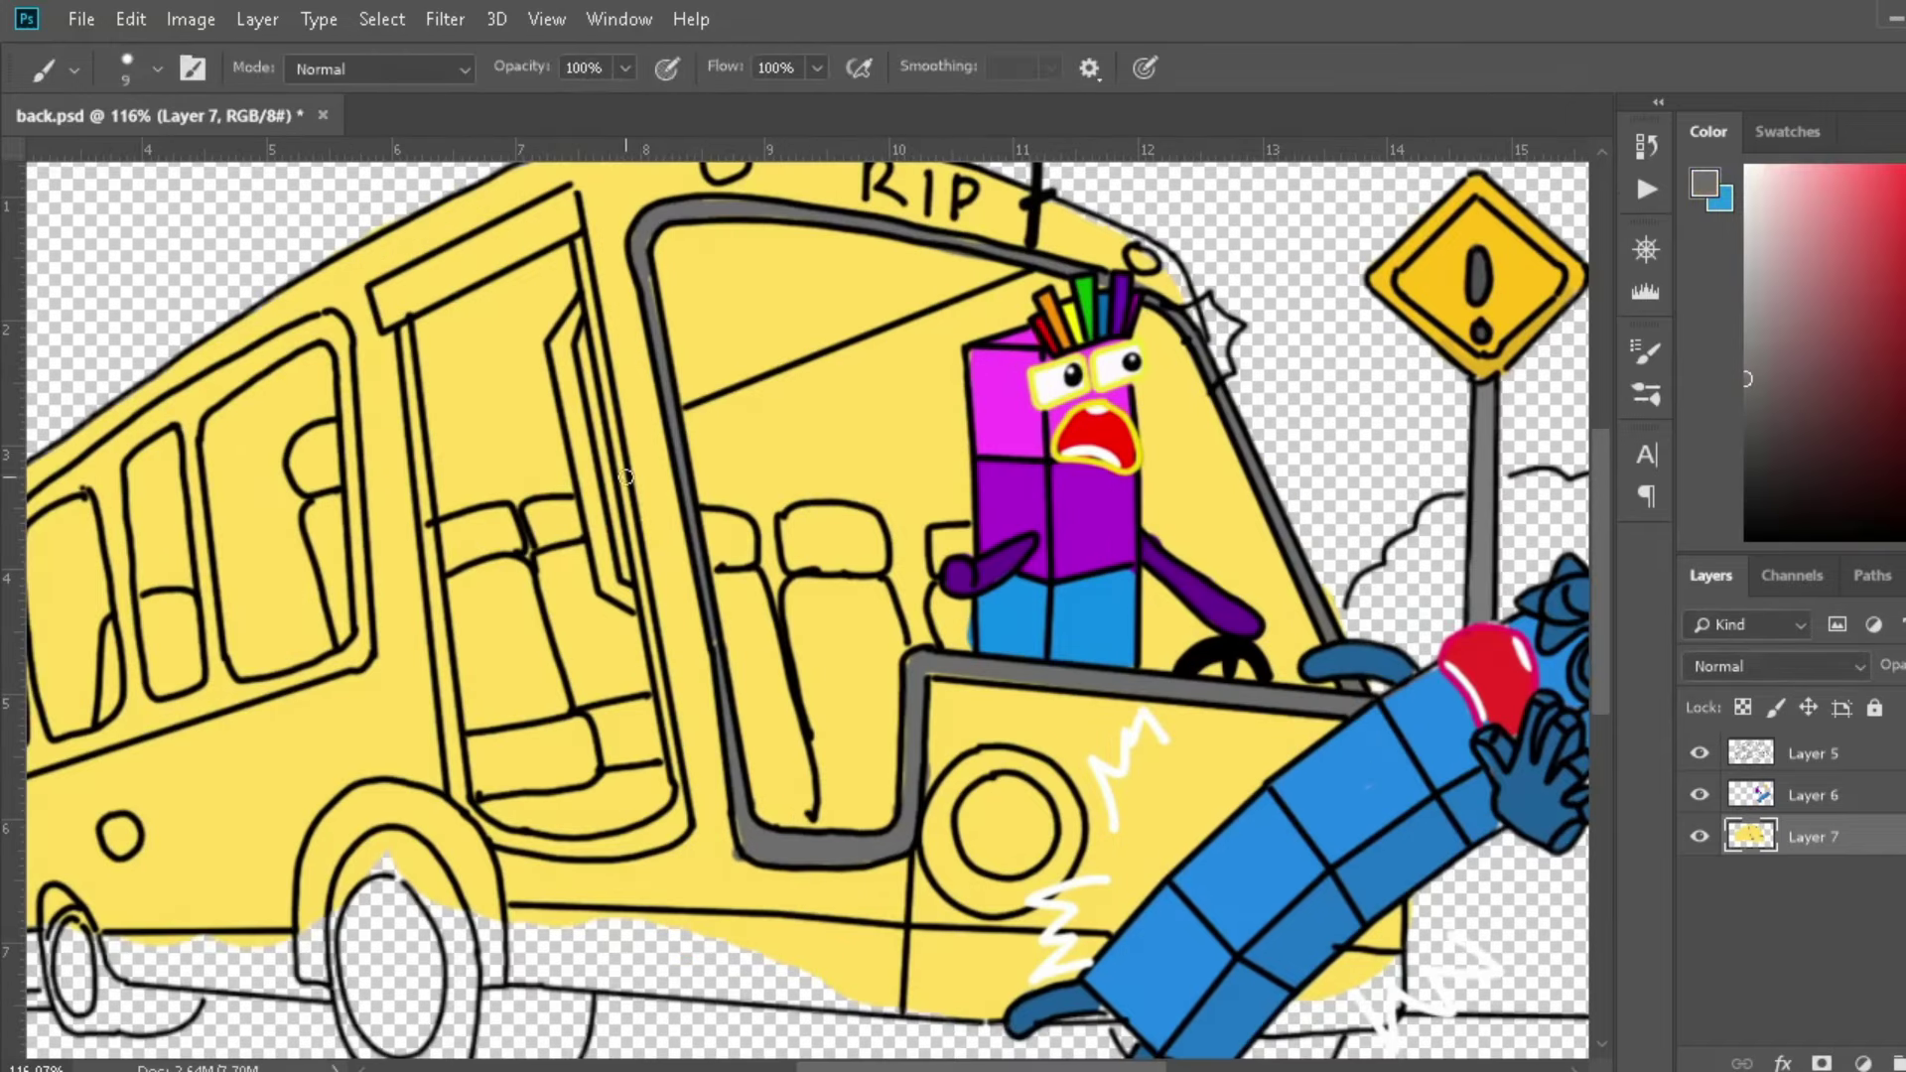
left_click(661, 823, "shift")
left_click_drag(662, 824, 459, 771)
scroll(458, 771, "up", 2)
left_click_drag(379, 391, 561, 302)
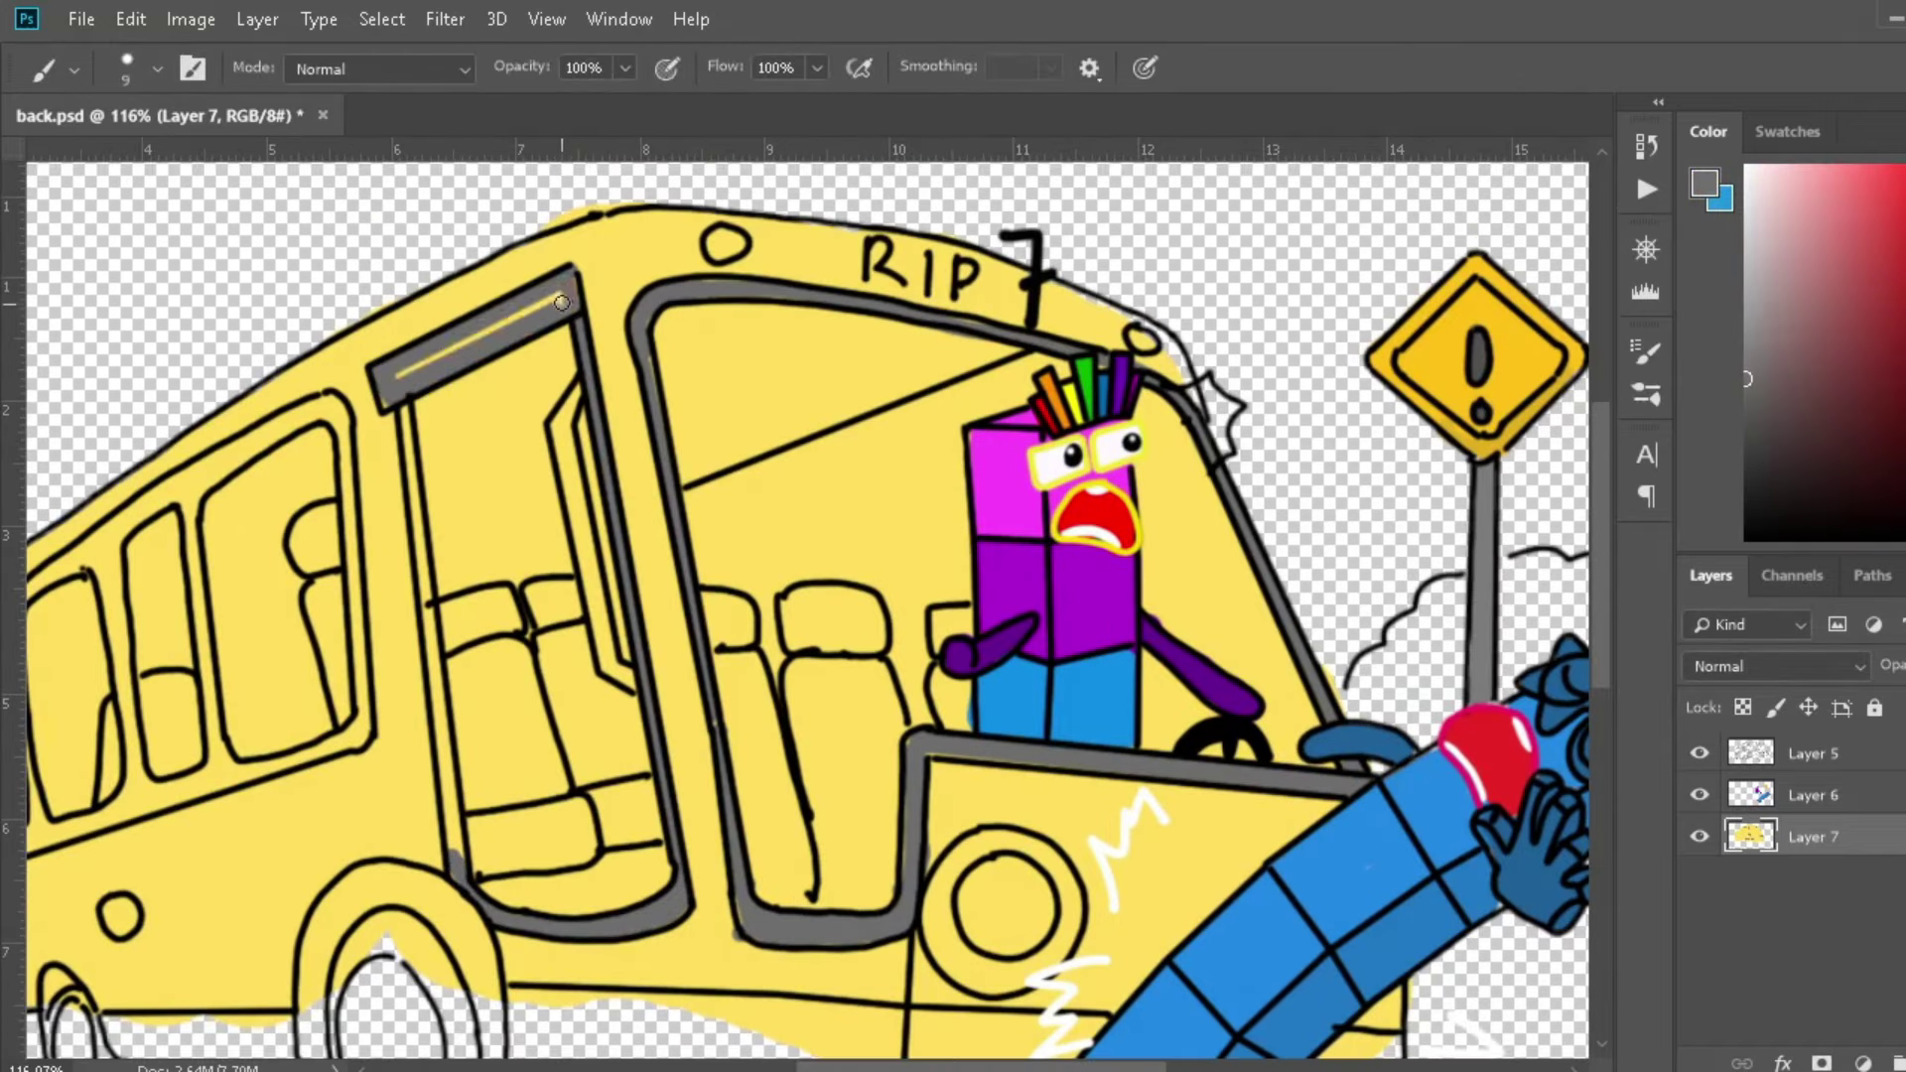
left_click_drag(402, 418, 458, 842)
left_click_drag(331, 400, 347, 450)
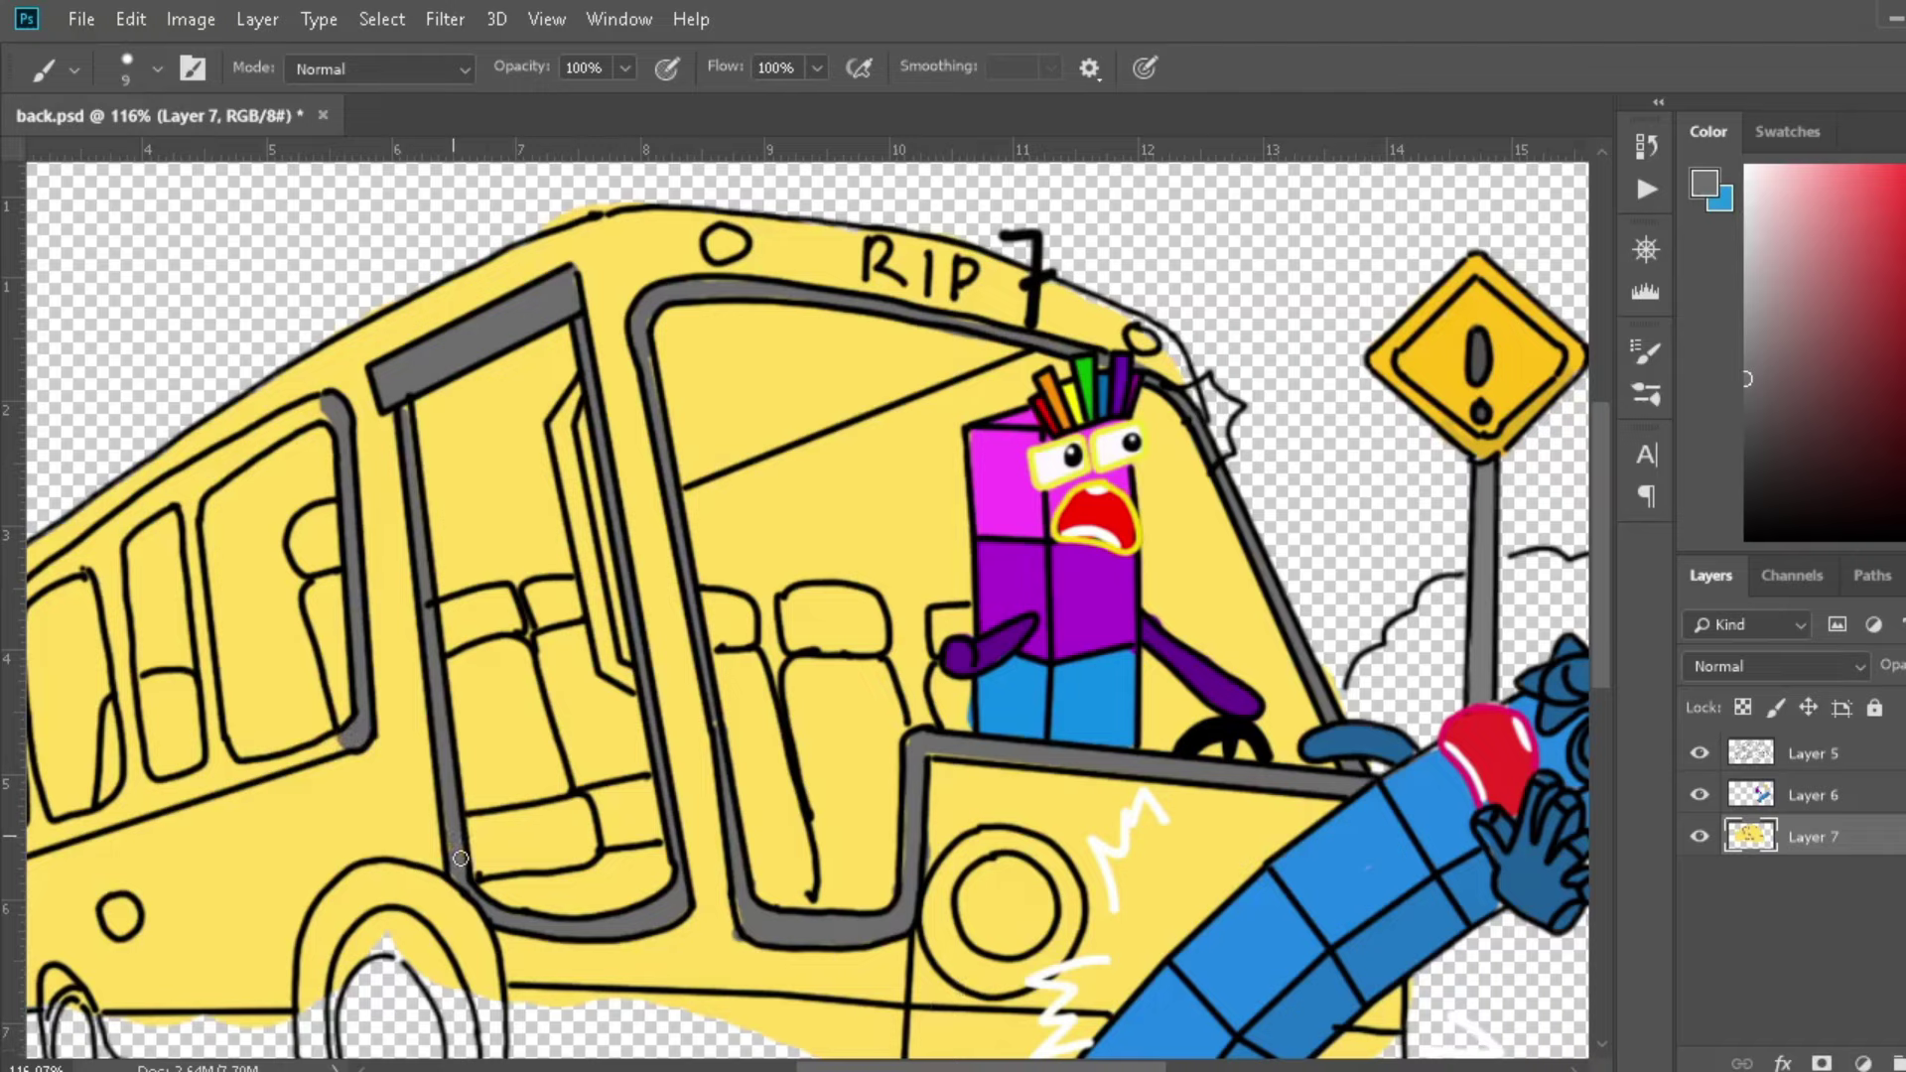
scroll(461, 860, "left", 5)
mouse_move(781, 737)
left_mouse_down()
mouse_move(372, 640)
mouse_move(745, 402)
mouse_move(612, 496)
mouse_move(633, 767)
left_mouse_up()
left_click_drag(513, 558, 549, 781)
left_click_drag(421, 627, 498, 807)
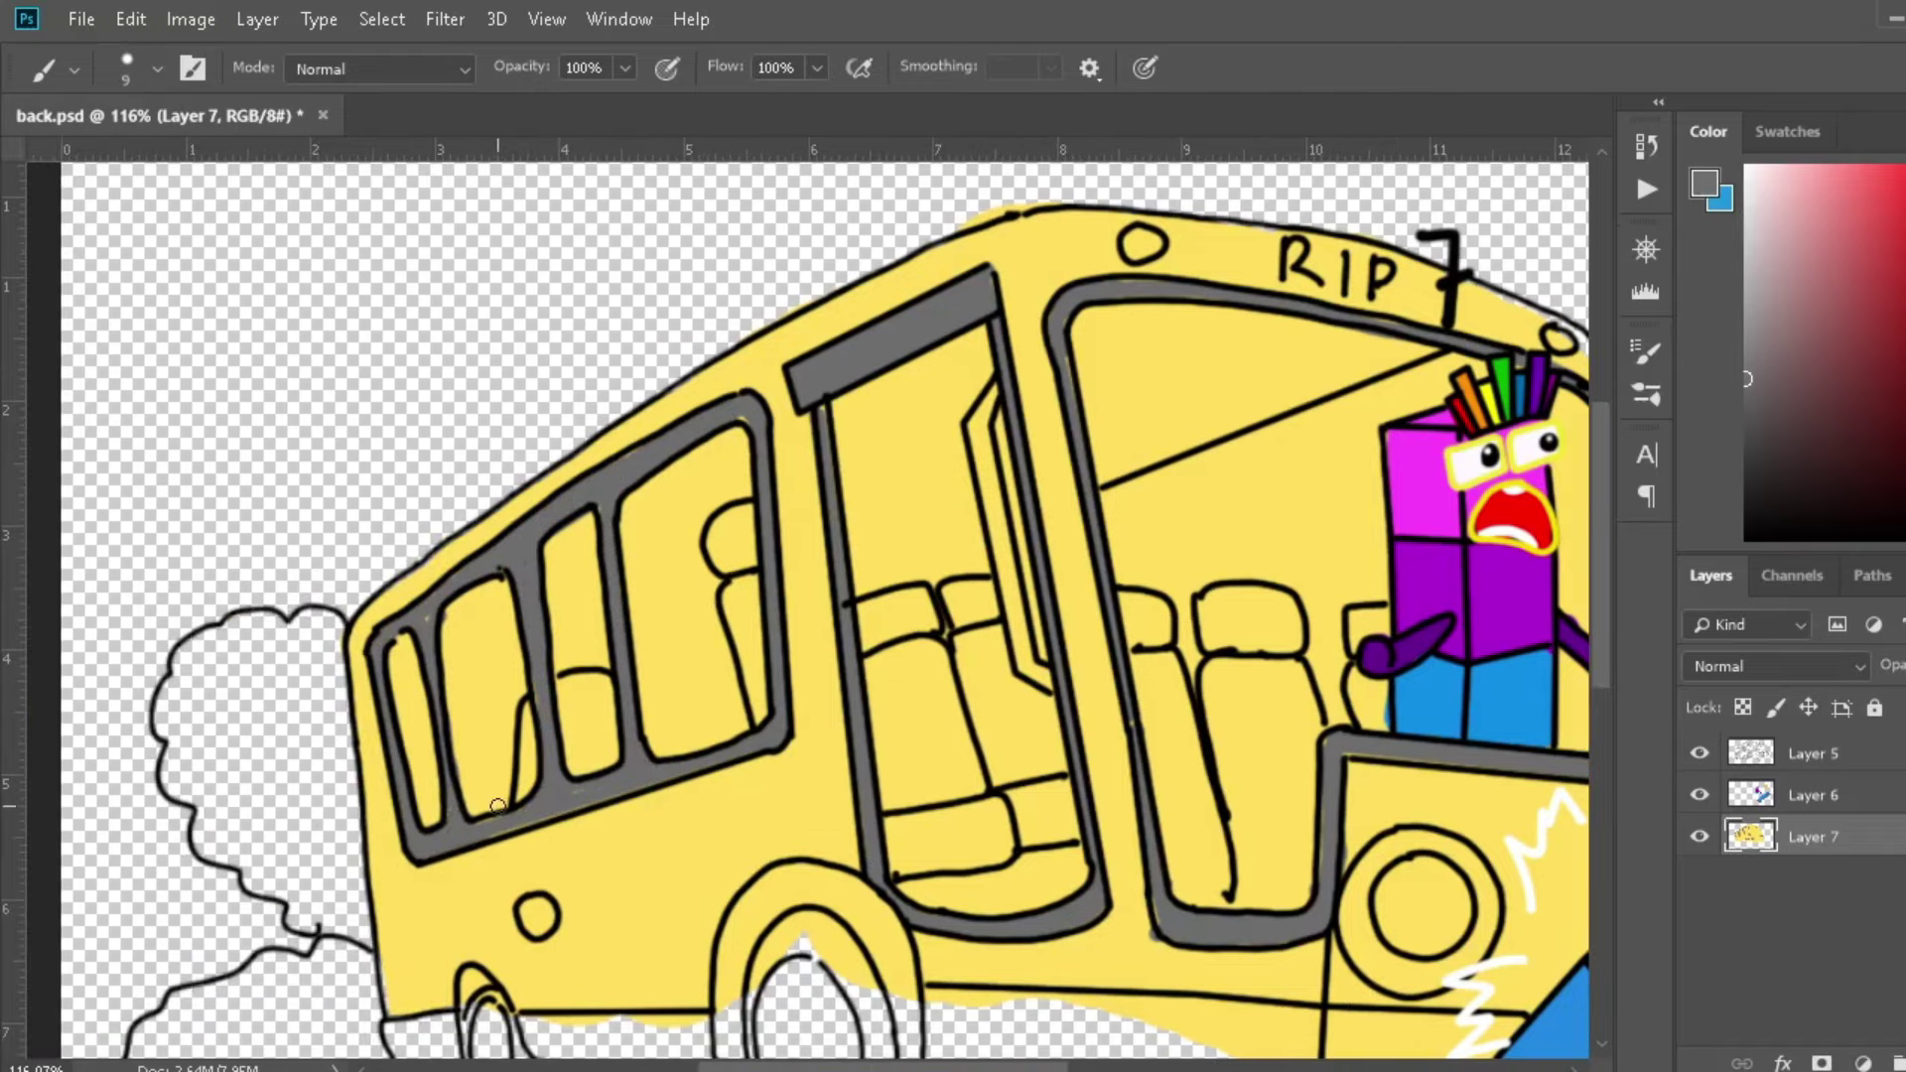
left_click_drag(984, 392, 1055, 683)
Paint a light grey strip along the bottom of the bus, from the front back.
key("z")
scroll(1297, 426, "down", 5)
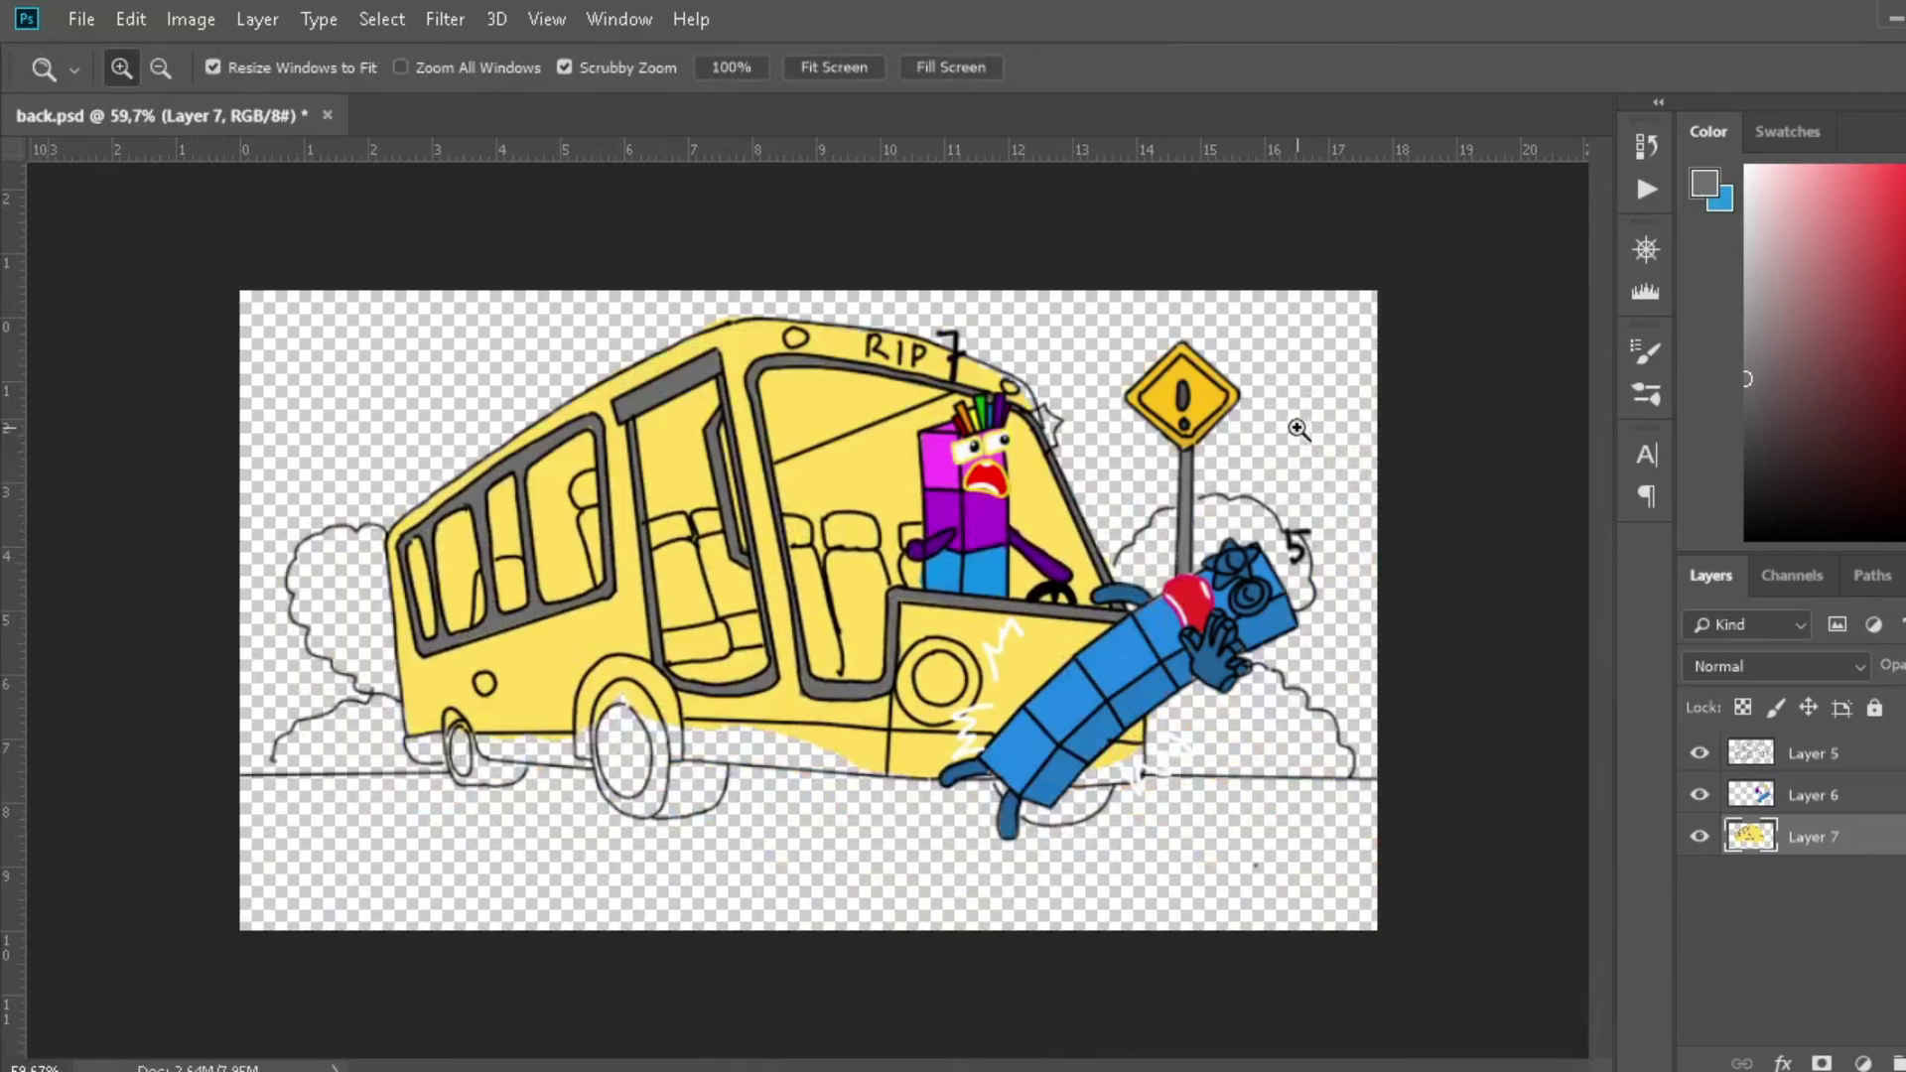
scroll(1166, 395, "up", 3)
key("i")
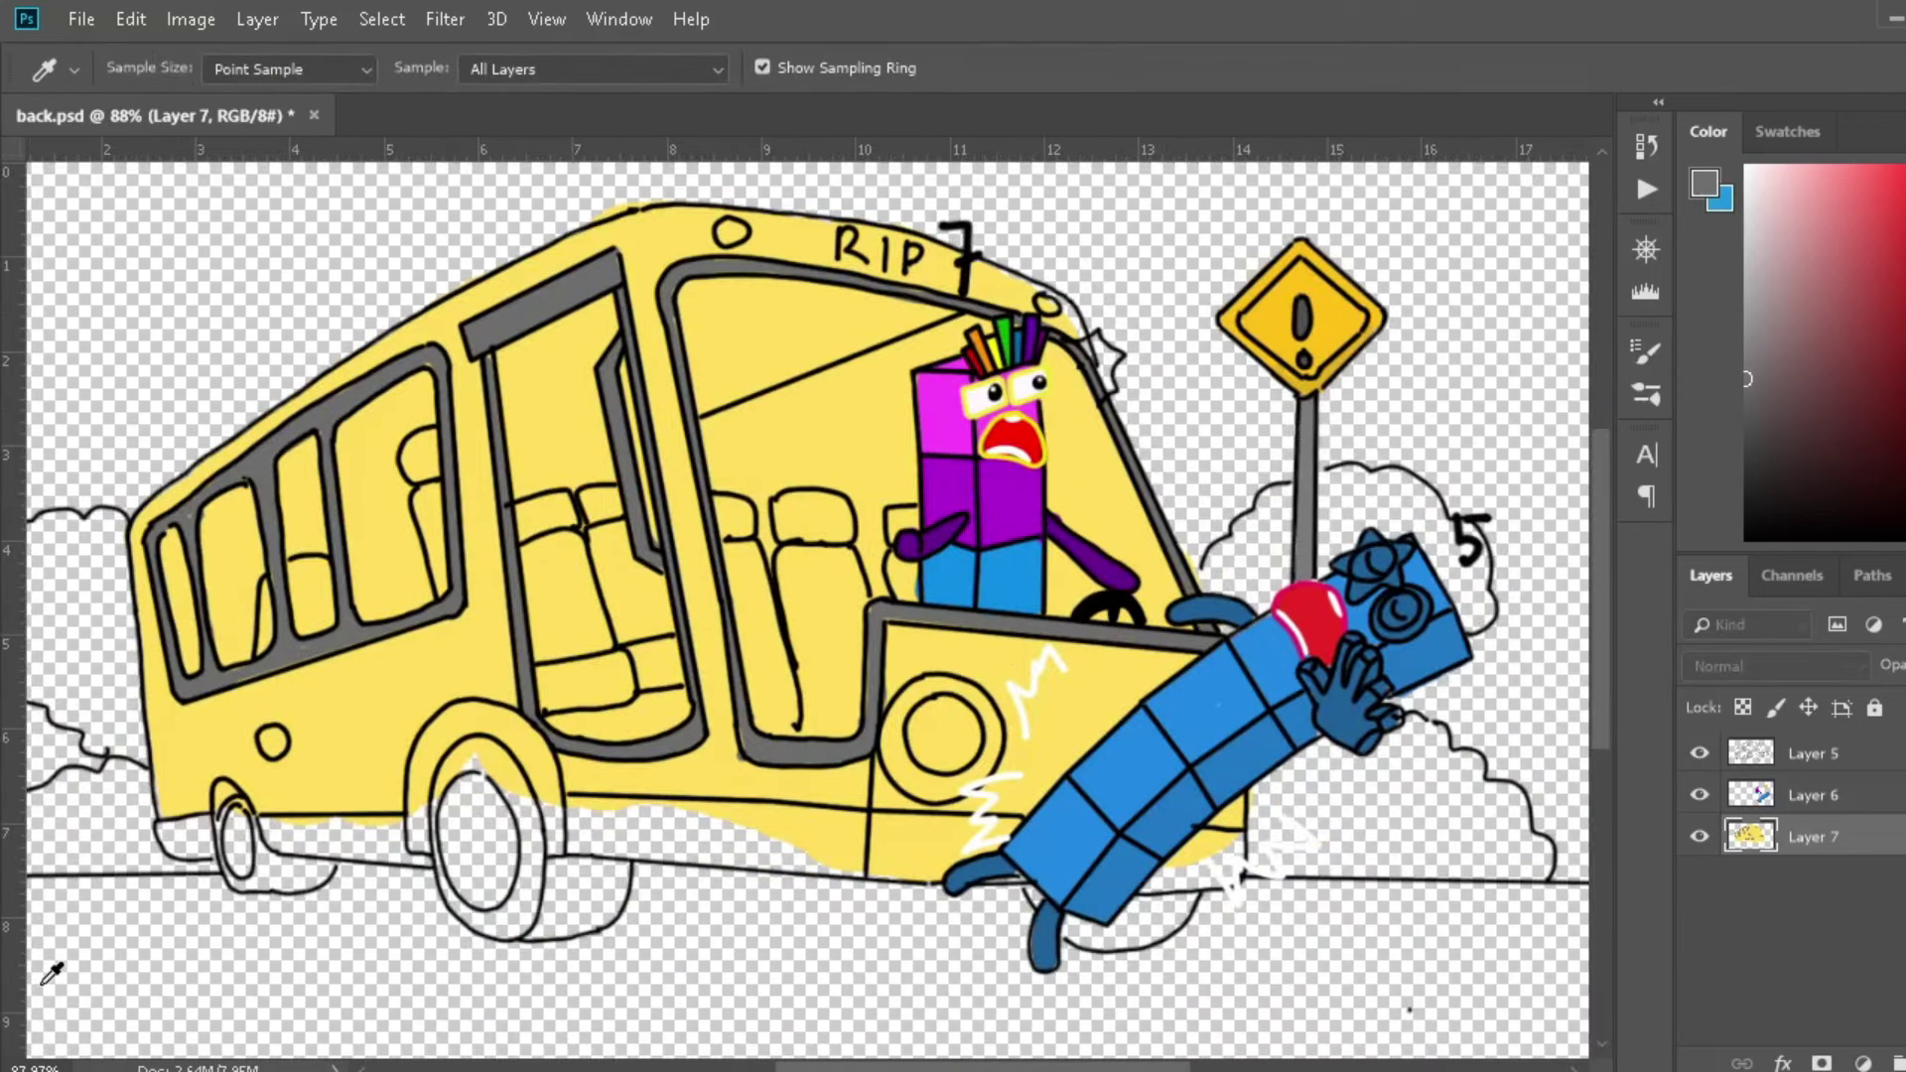
key("b")
mouse_move(1252, 834)
left_mouse_down()
mouse_move(1176, 886)
mouse_move(893, 842)
mouse_move(1018, 877)
left_mouse_up()
mouse_move(619, 800)
left_mouse_down()
mouse_move(567, 834)
mouse_move(164, 834)
left_mouse_up()
Paint dark grey around the bus's rear wheel arch.
key("i")
left_click(619, 397)
key("b")
left_click_drag(420, 804, 540, 764)
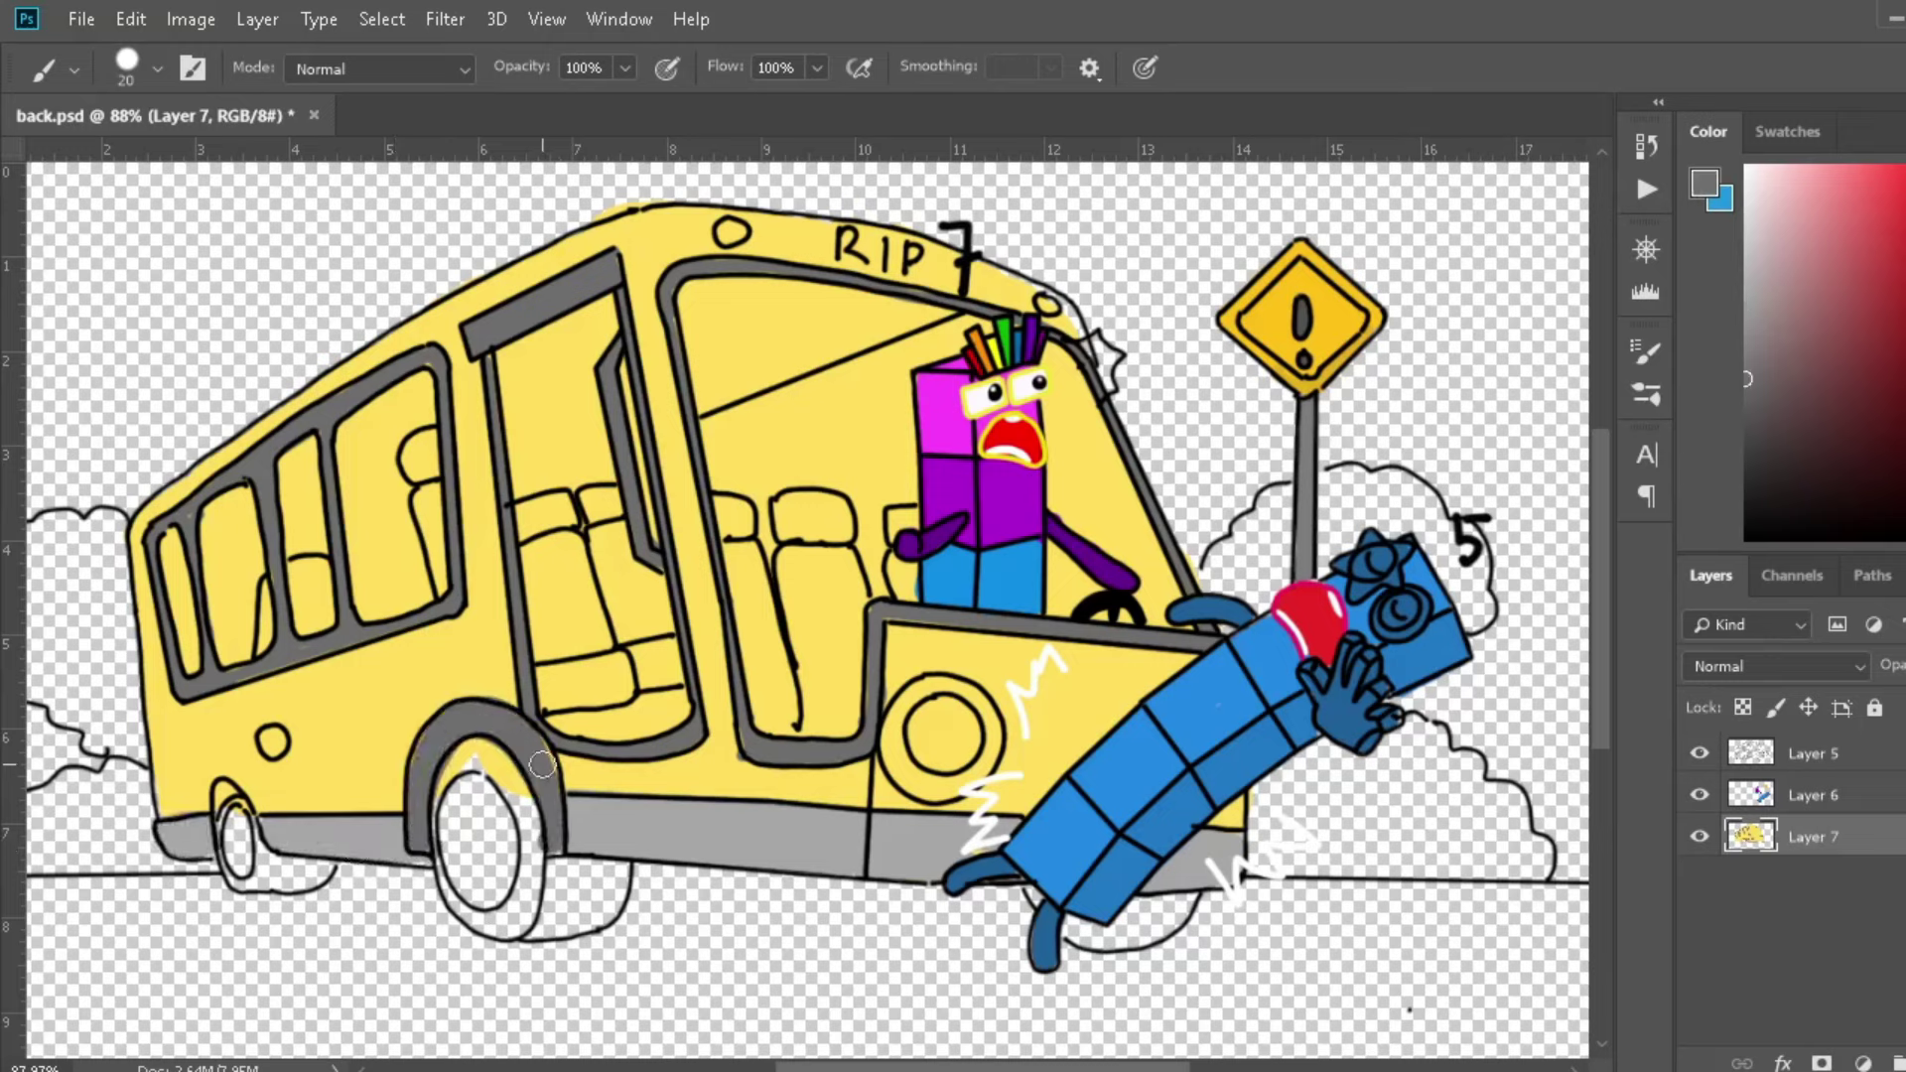
Fill both bus wheels dark grey and paint the headlight circle cream.
left_click_drag(232, 804, 314, 886)
mouse_move(491, 745)
left_mouse_down()
mouse_move(465, 805)
mouse_move(492, 850)
left_mouse_up()
left_click_drag(1177, 893, 1138, 896)
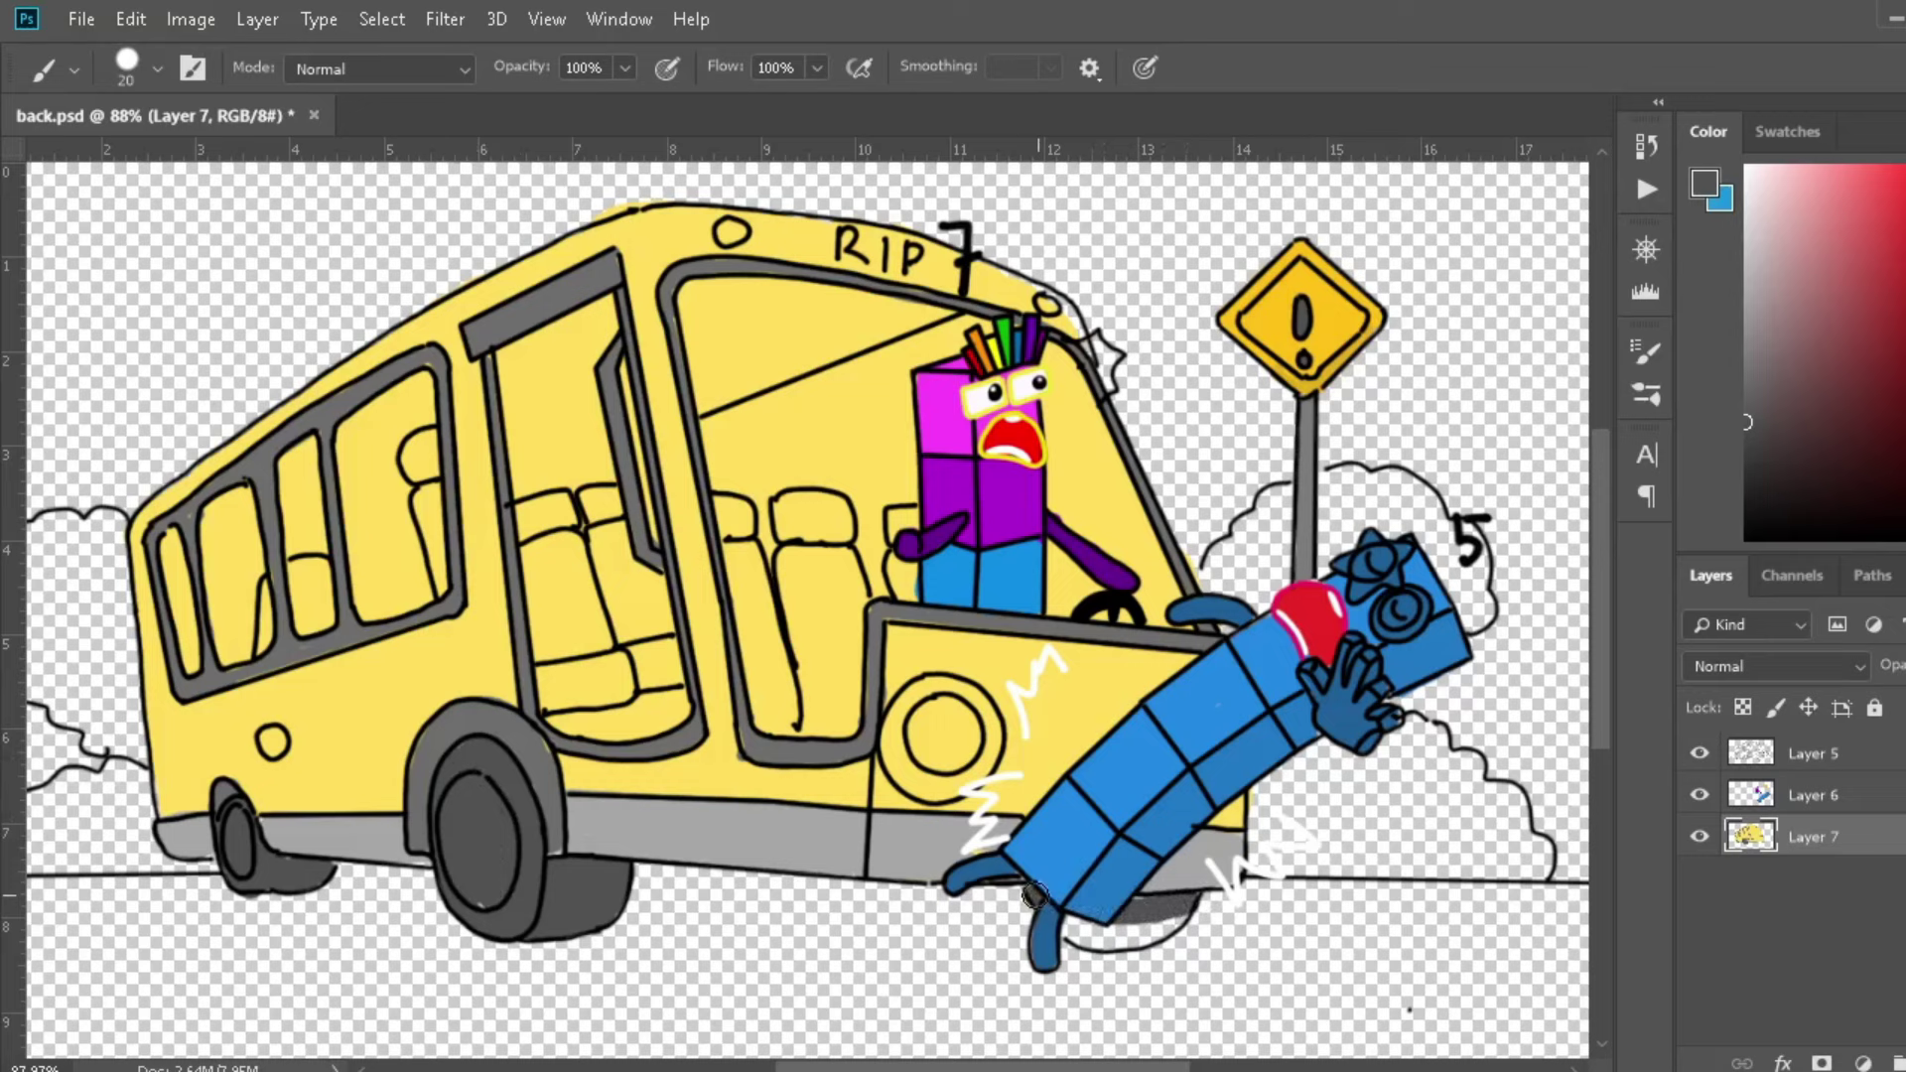
key("i")
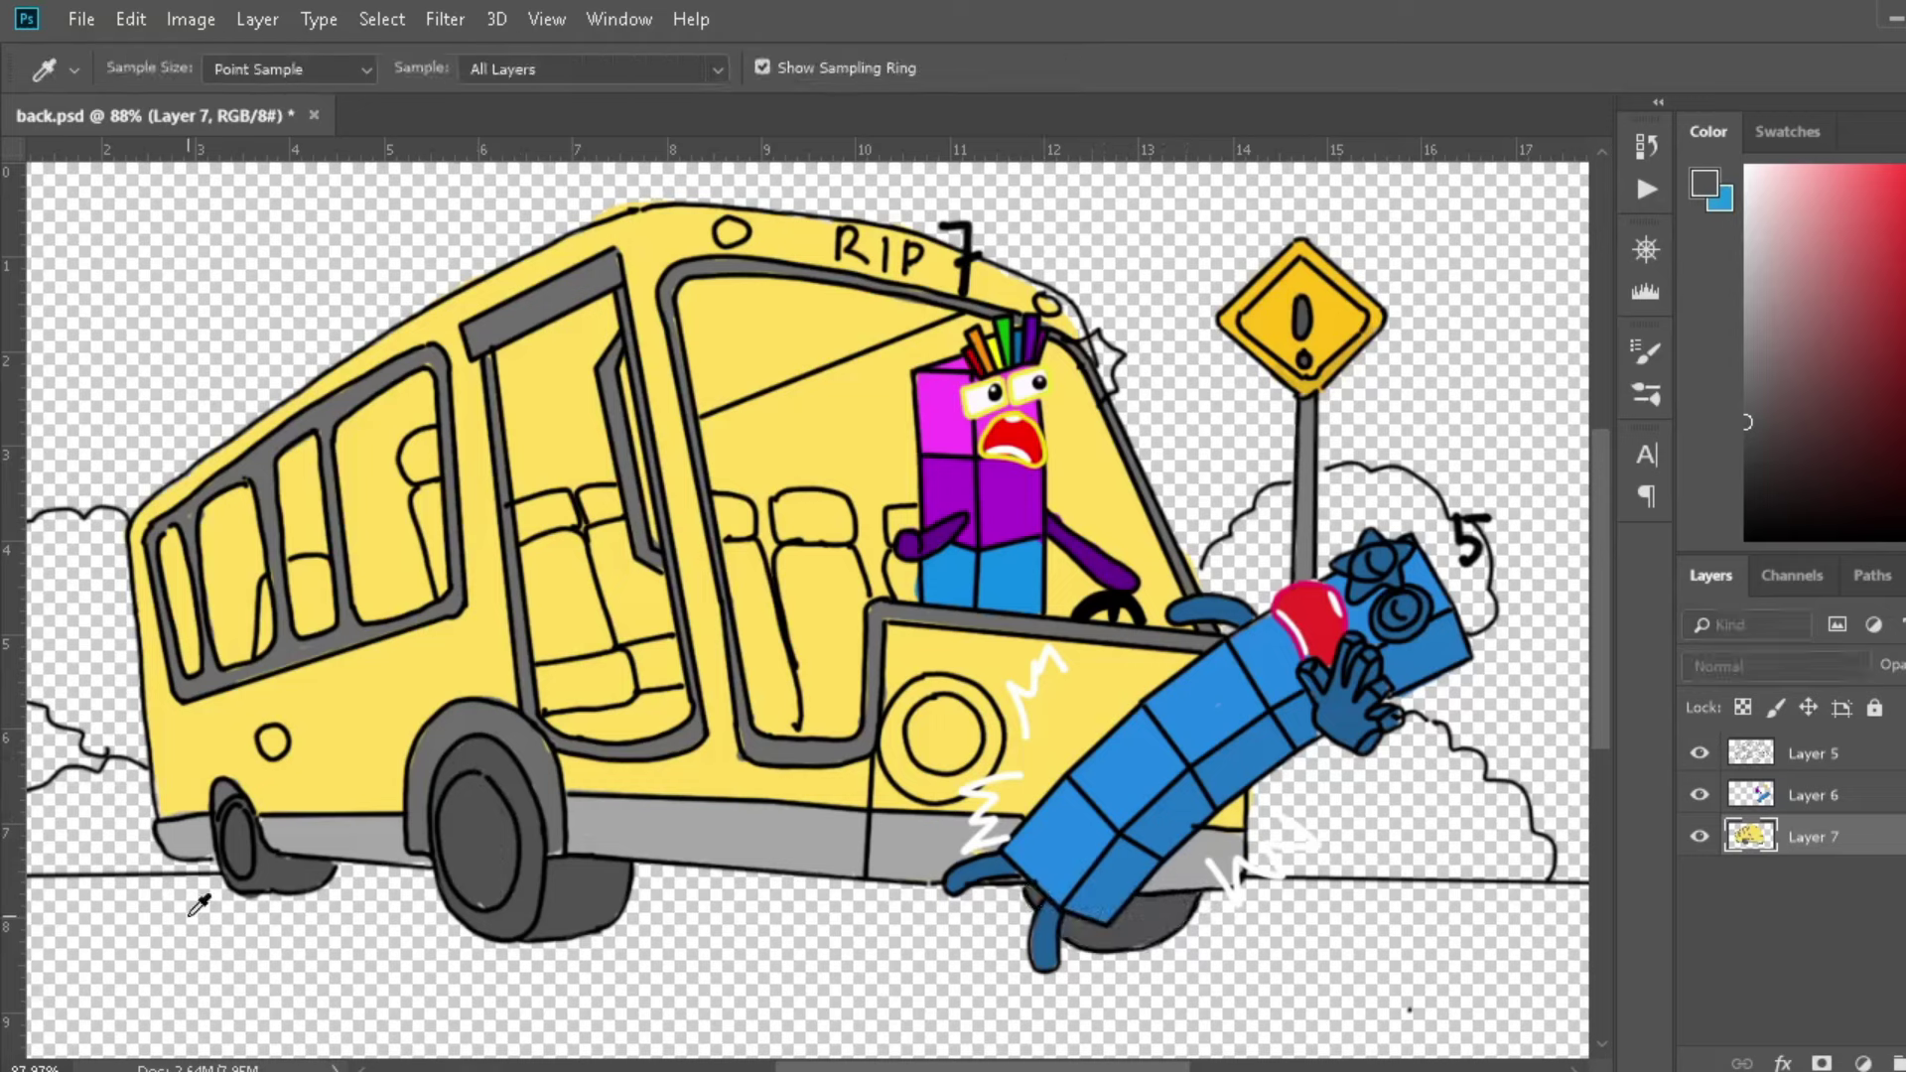
left_click(1764, 167)
key("b")
left_click_drag(909, 714, 1002, 741)
left_click(1774, 218)
Paint the front seats, the seats behind the door and the rear-window seats teal.
key("i")
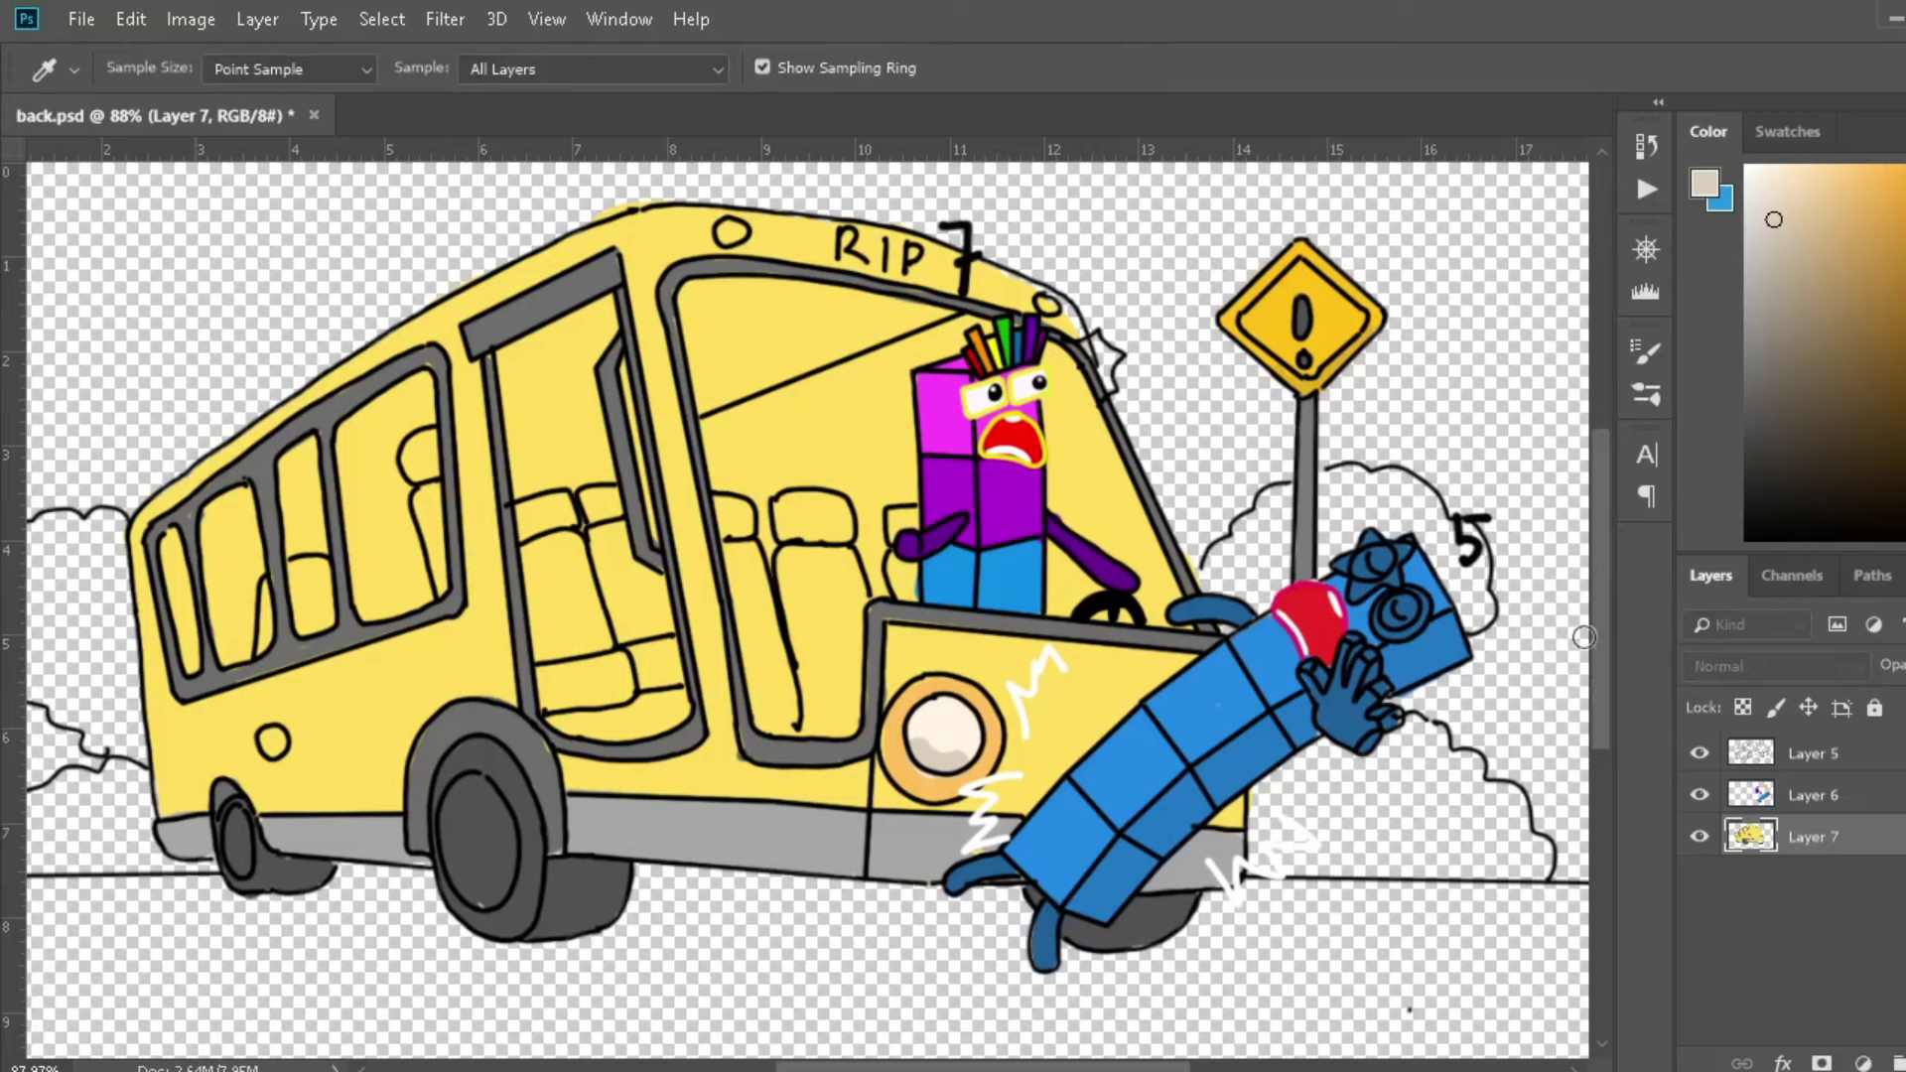
left_click(1882, 296)
key("b")
left_click_drag(901, 506, 901, 595)
left_click_drag(835, 499, 789, 633)
mouse_move(745, 507)
left_mouse_down()
mouse_move(750, 557)
mouse_move(840, 616)
left_mouse_up()
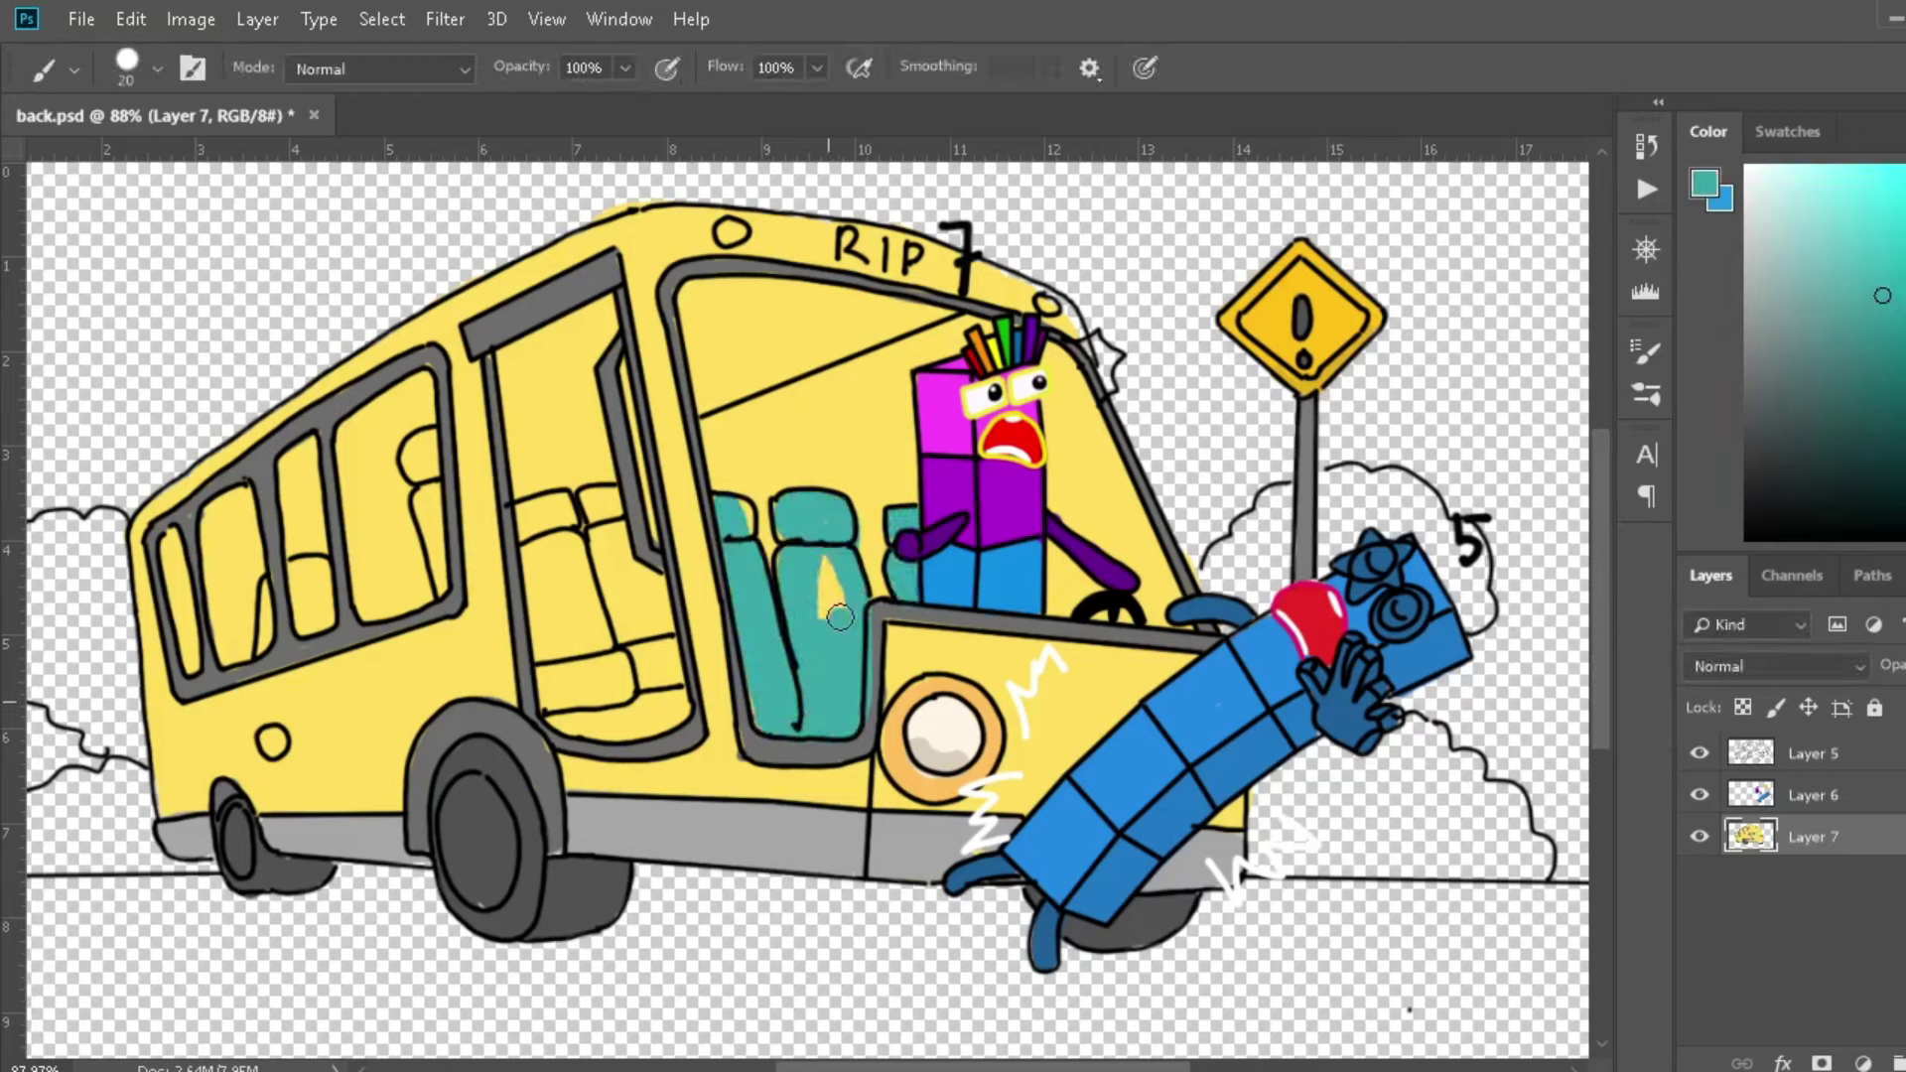
mouse_move(740, 515)
left_mouse_down()
mouse_move(581, 507)
mouse_move(551, 685)
mouse_move(625, 595)
mouse_move(663, 700)
left_mouse_up()
key("ctrl+z")
mouse_move(626, 500)
left_mouse_down()
mouse_move(655, 626)
mouse_move(640, 729)
left_mouse_up()
mouse_move(595, 640)
left_mouse_down()
mouse_move(536, 506)
mouse_move(573, 564)
left_mouse_up()
left_click_drag(417, 435, 438, 593)
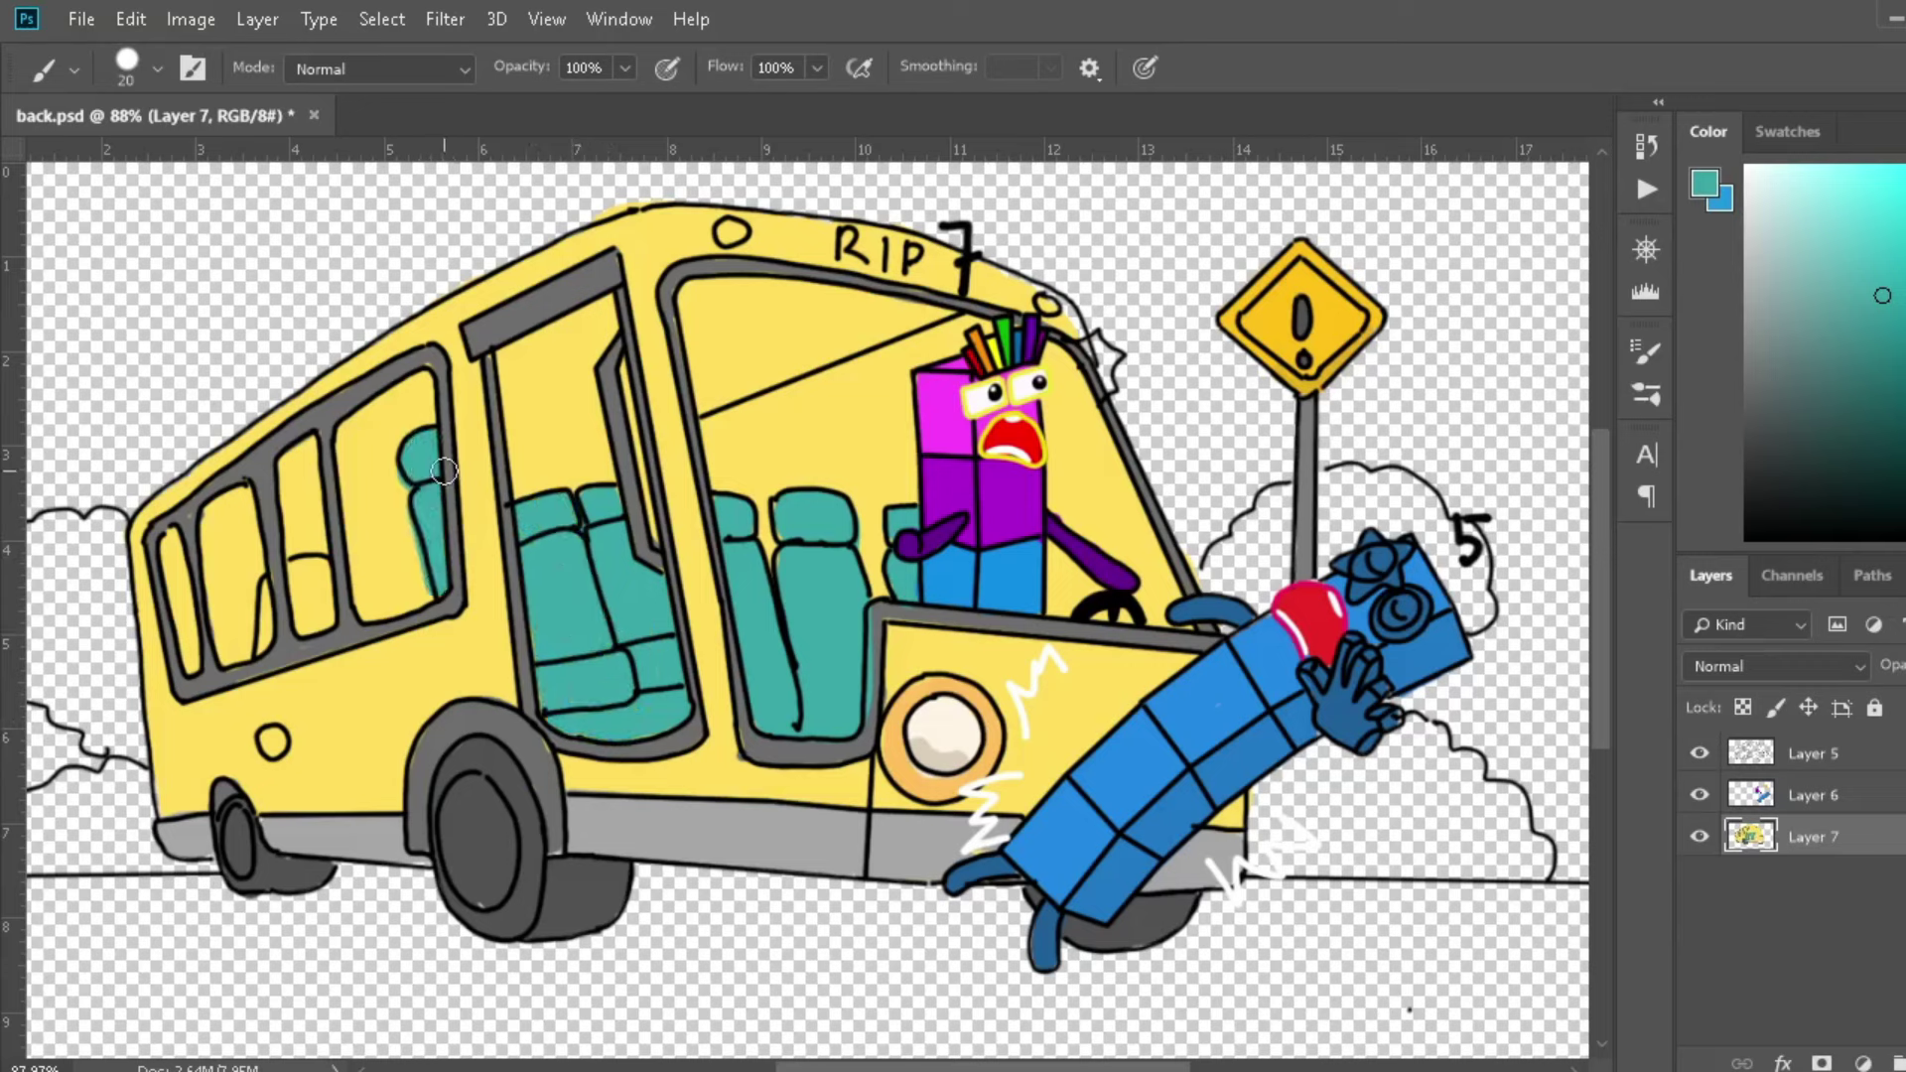
left_click_drag(292, 554, 313, 628)
Brush light blue over the whole windshield, including its diagonal edge.
left_click(1746, 167)
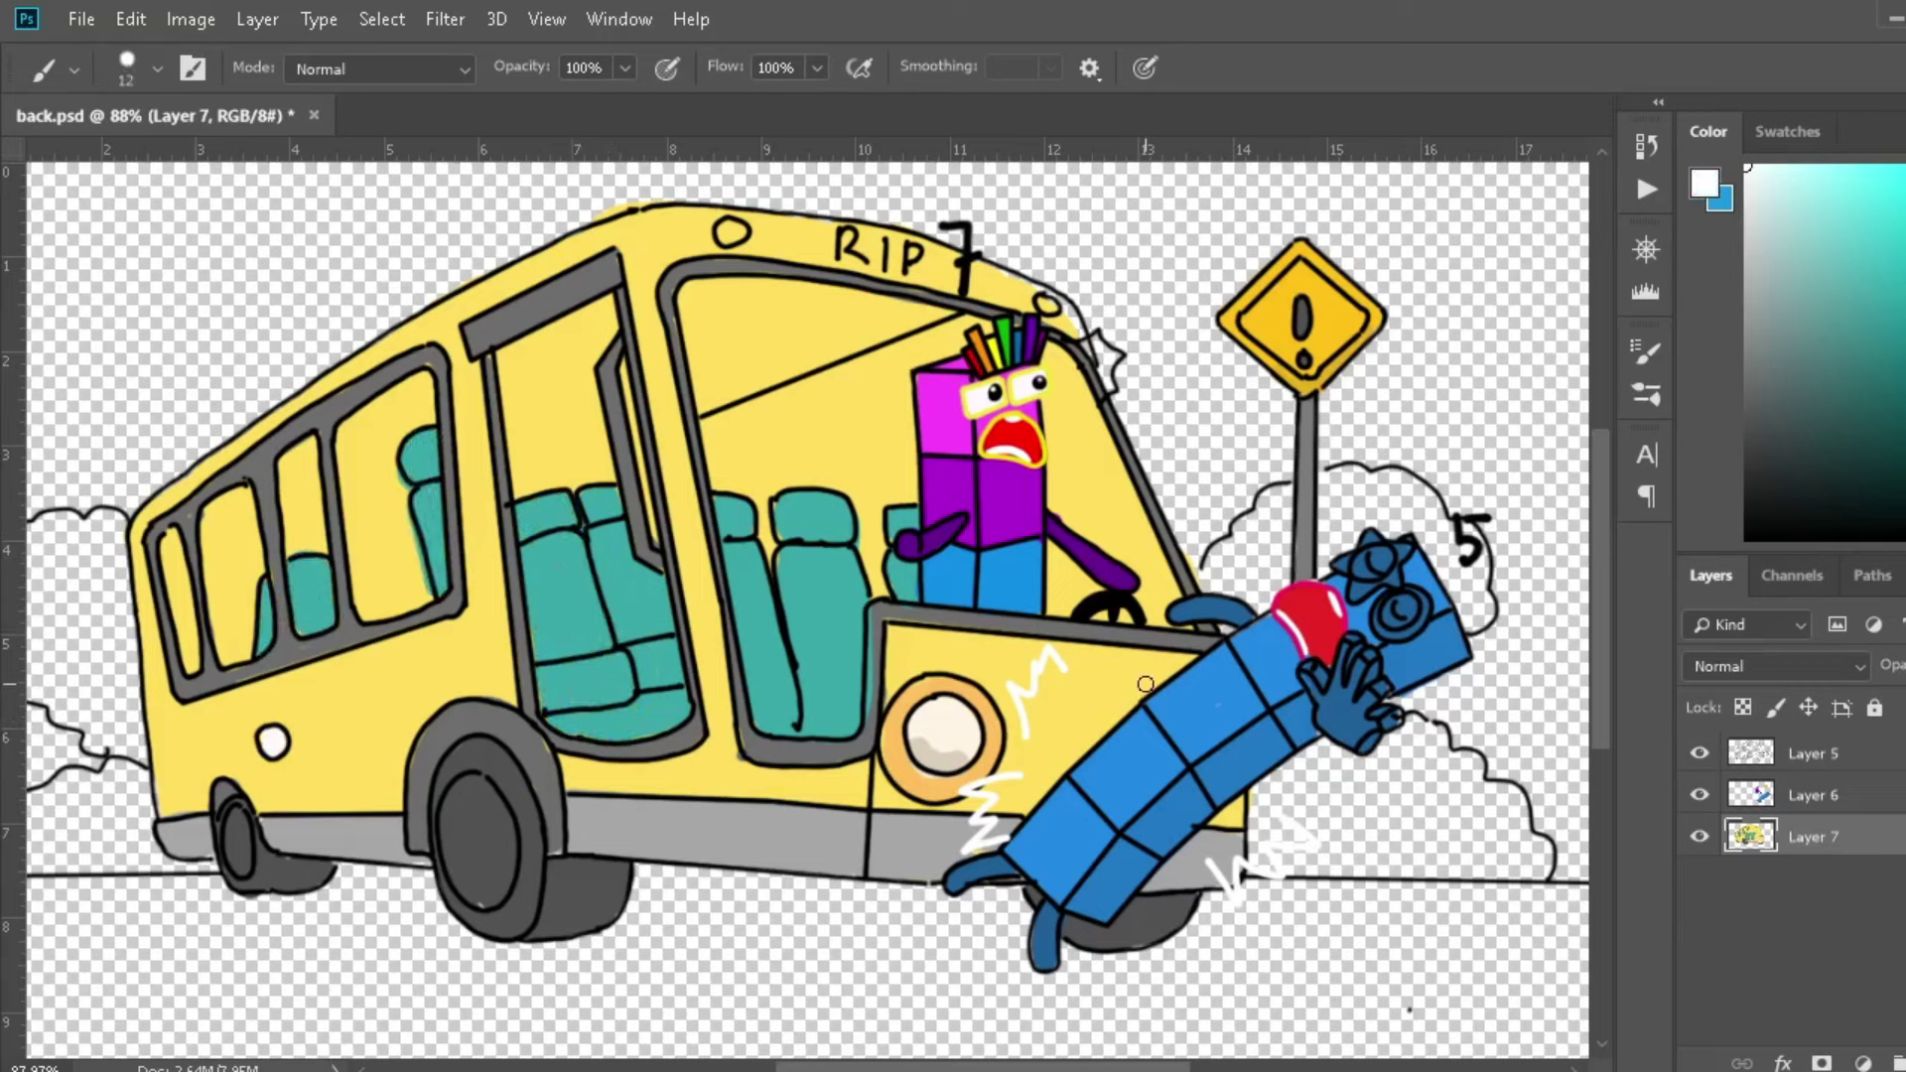
key("i")
key("b")
left_click_drag(1072, 358, 1184, 618)
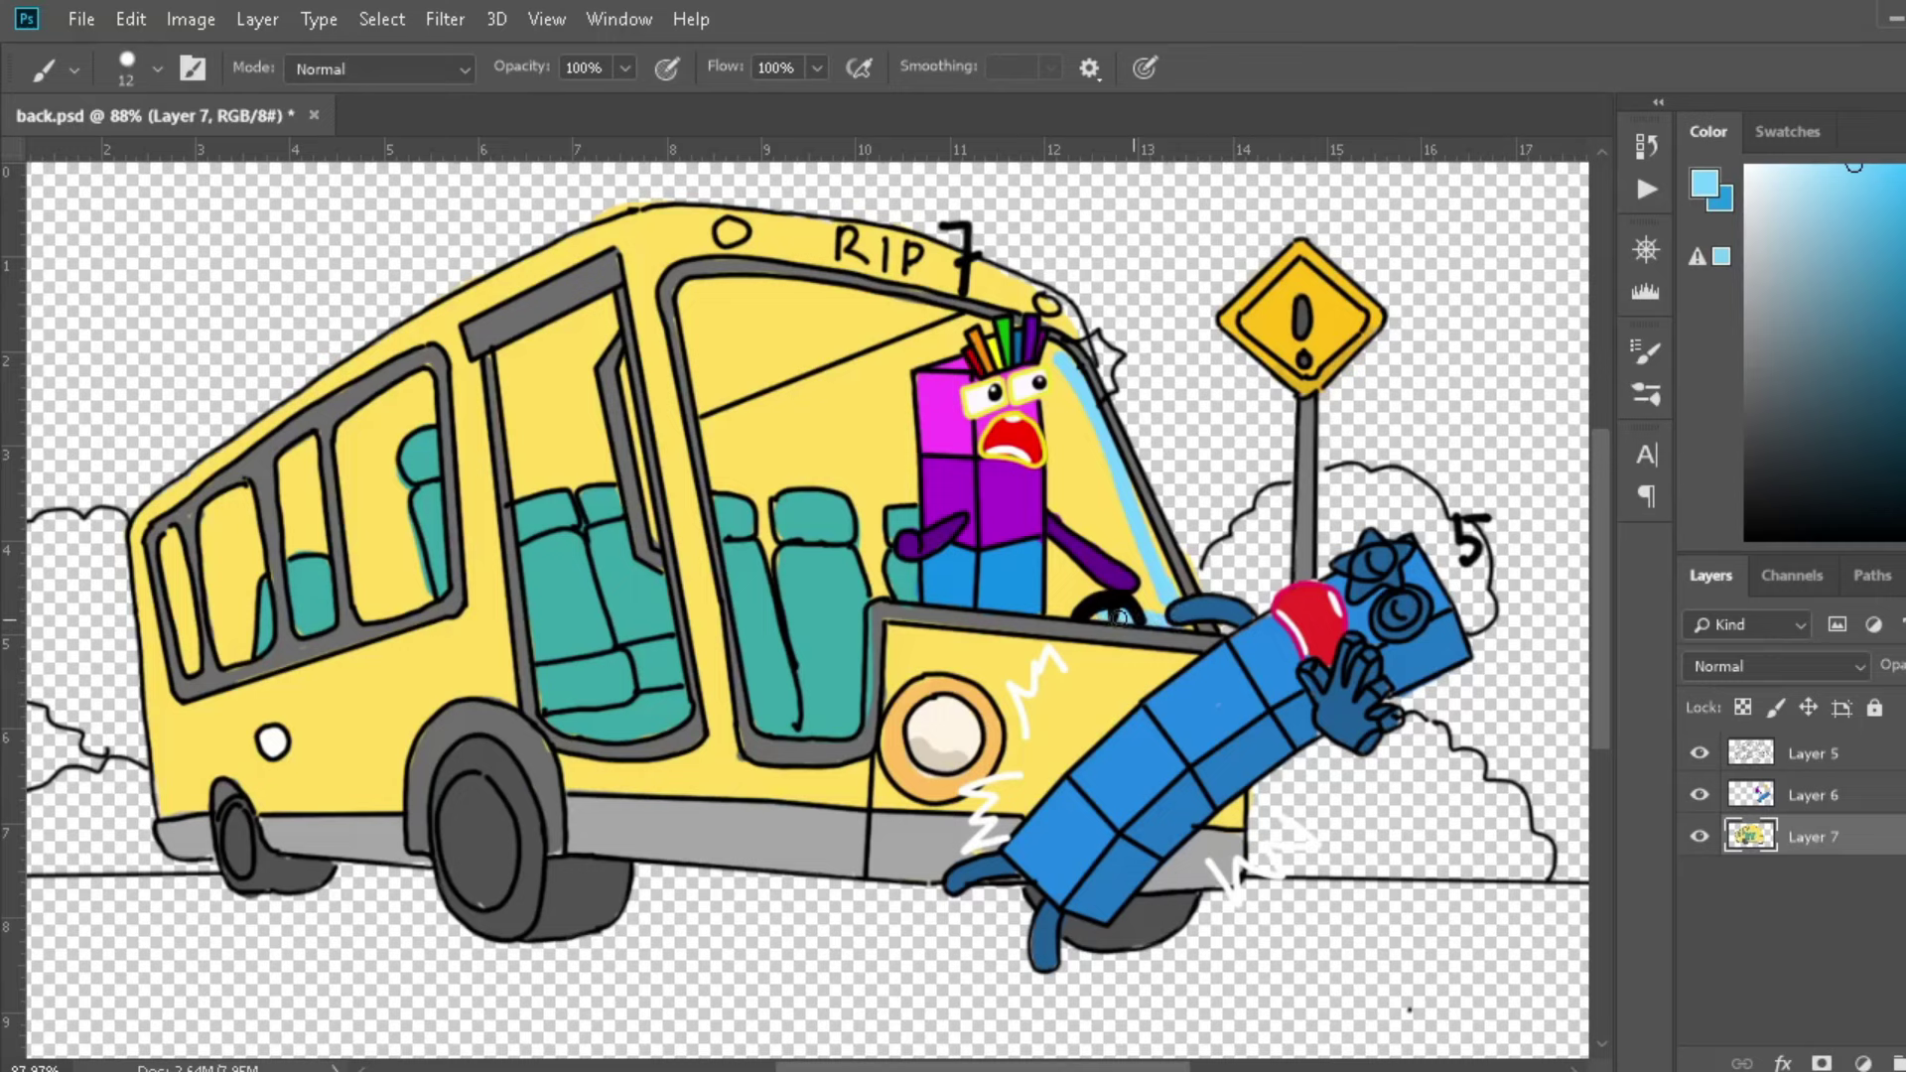
left_click_drag(1050, 543, 1079, 611)
left_click_drag(1109, 514, 1163, 611)
mouse_move(1116, 447)
left_mouse_down()
mouse_move(1055, 446)
mouse_move(1059, 384)
left_mouse_up()
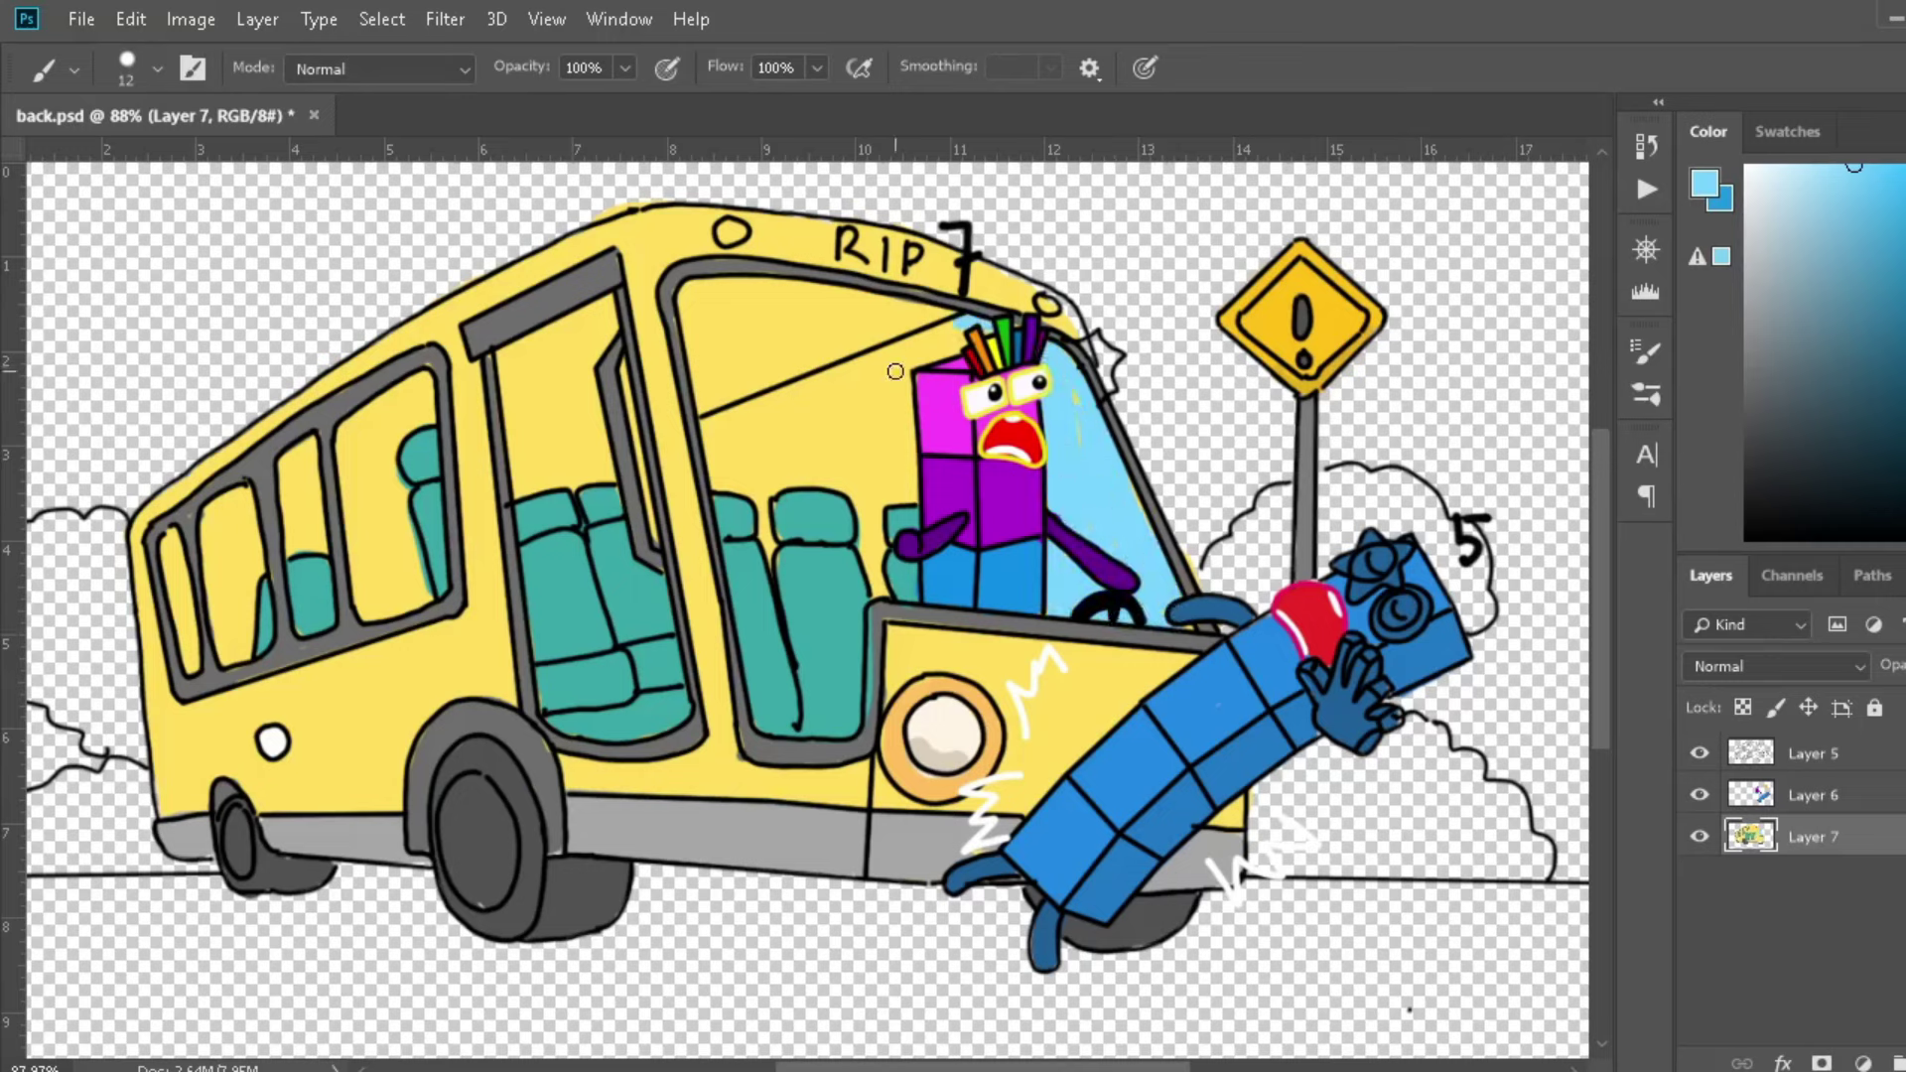
left_click_drag(895, 370, 763, 505)
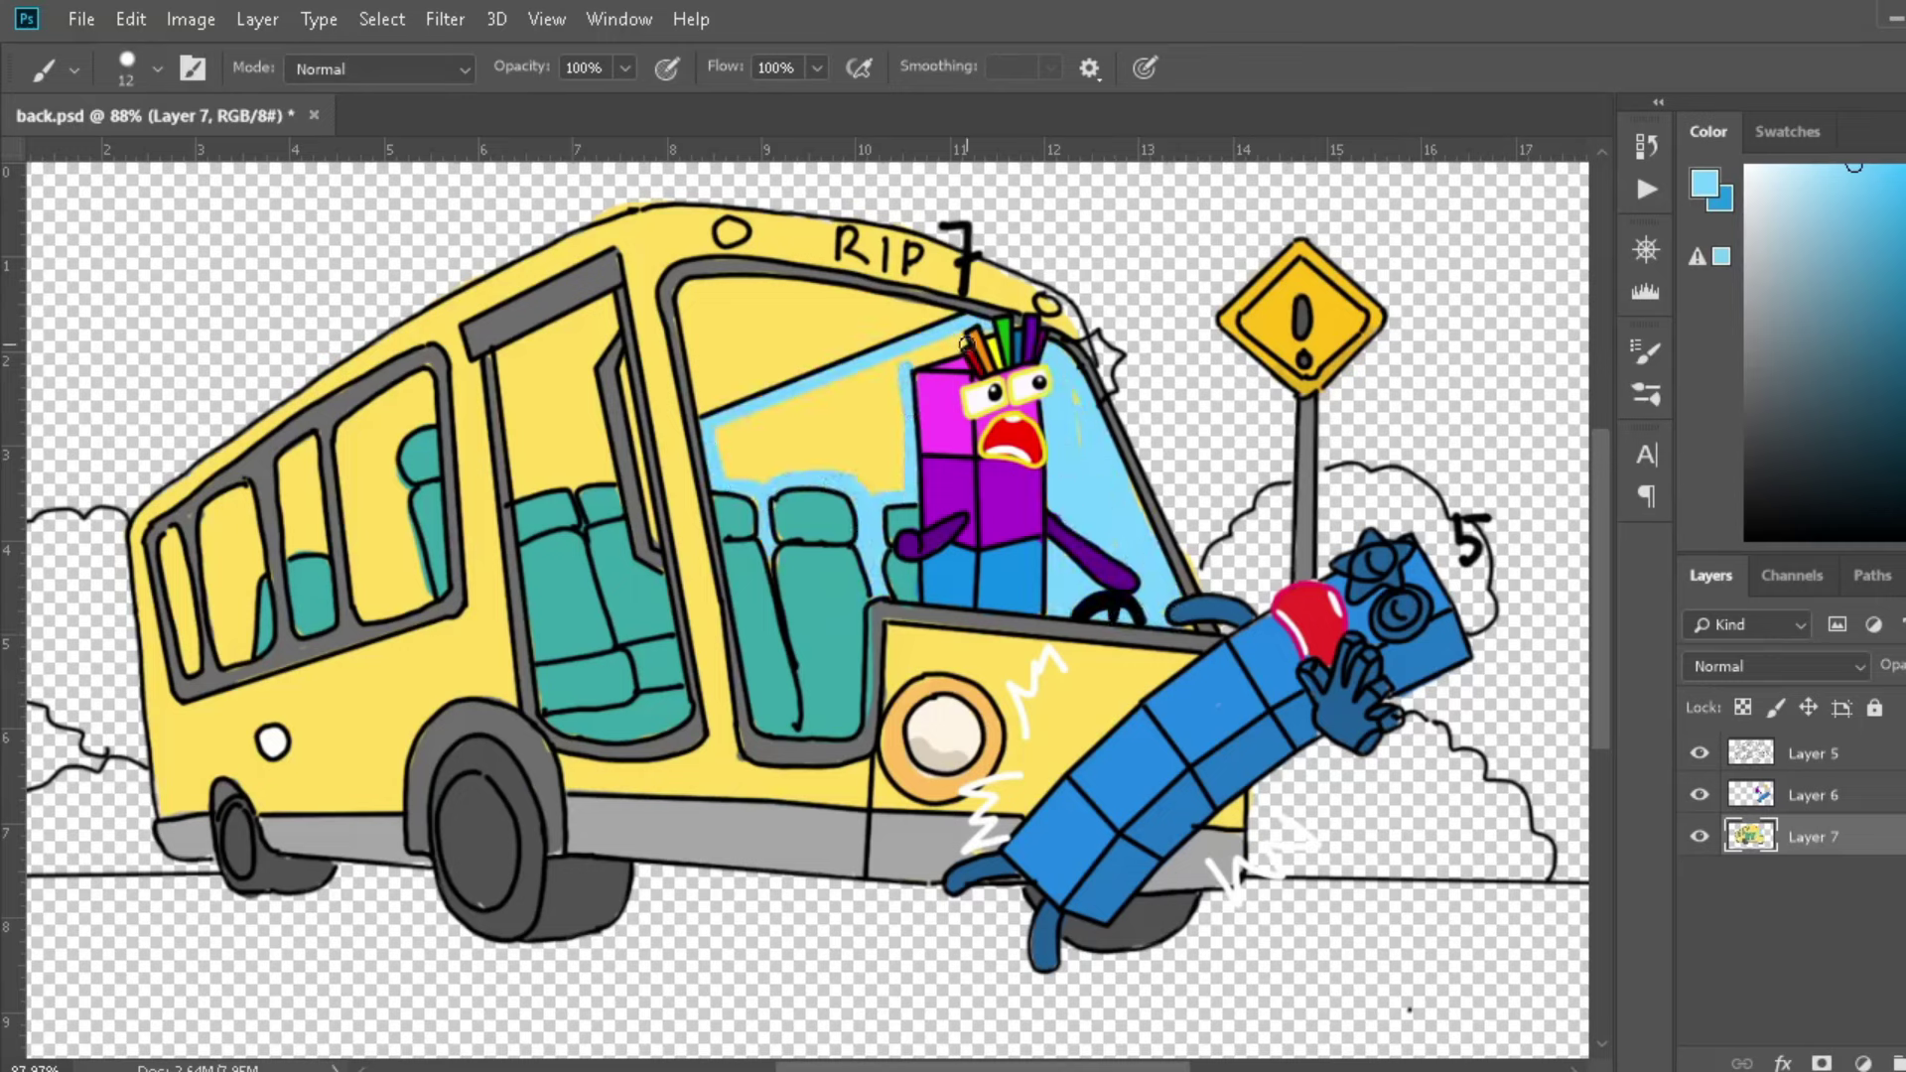
mouse_move(900, 365)
left_mouse_down()
mouse_move(834, 492)
mouse_move(723, 491)
left_mouse_up()
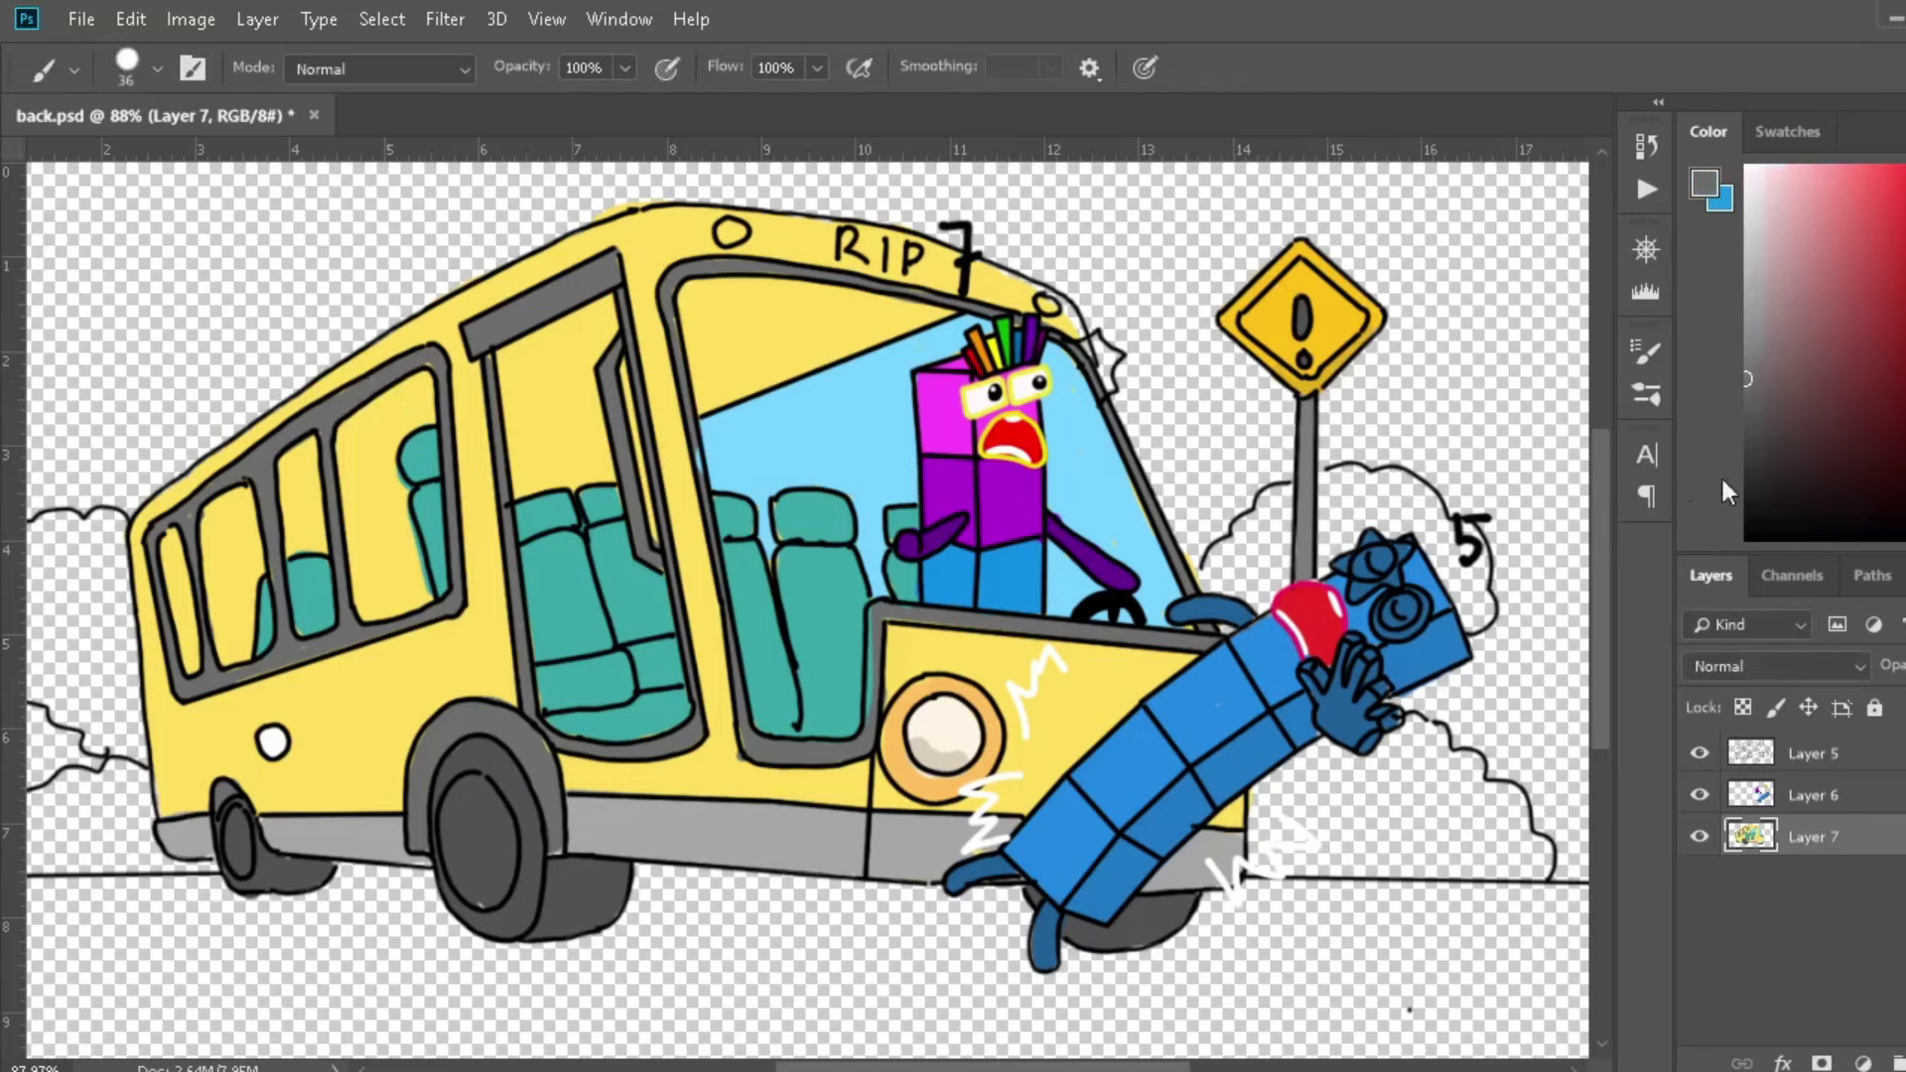
Sample orange from the drawing and paint both roof circles orange.
left_click(763, 549, "alt")
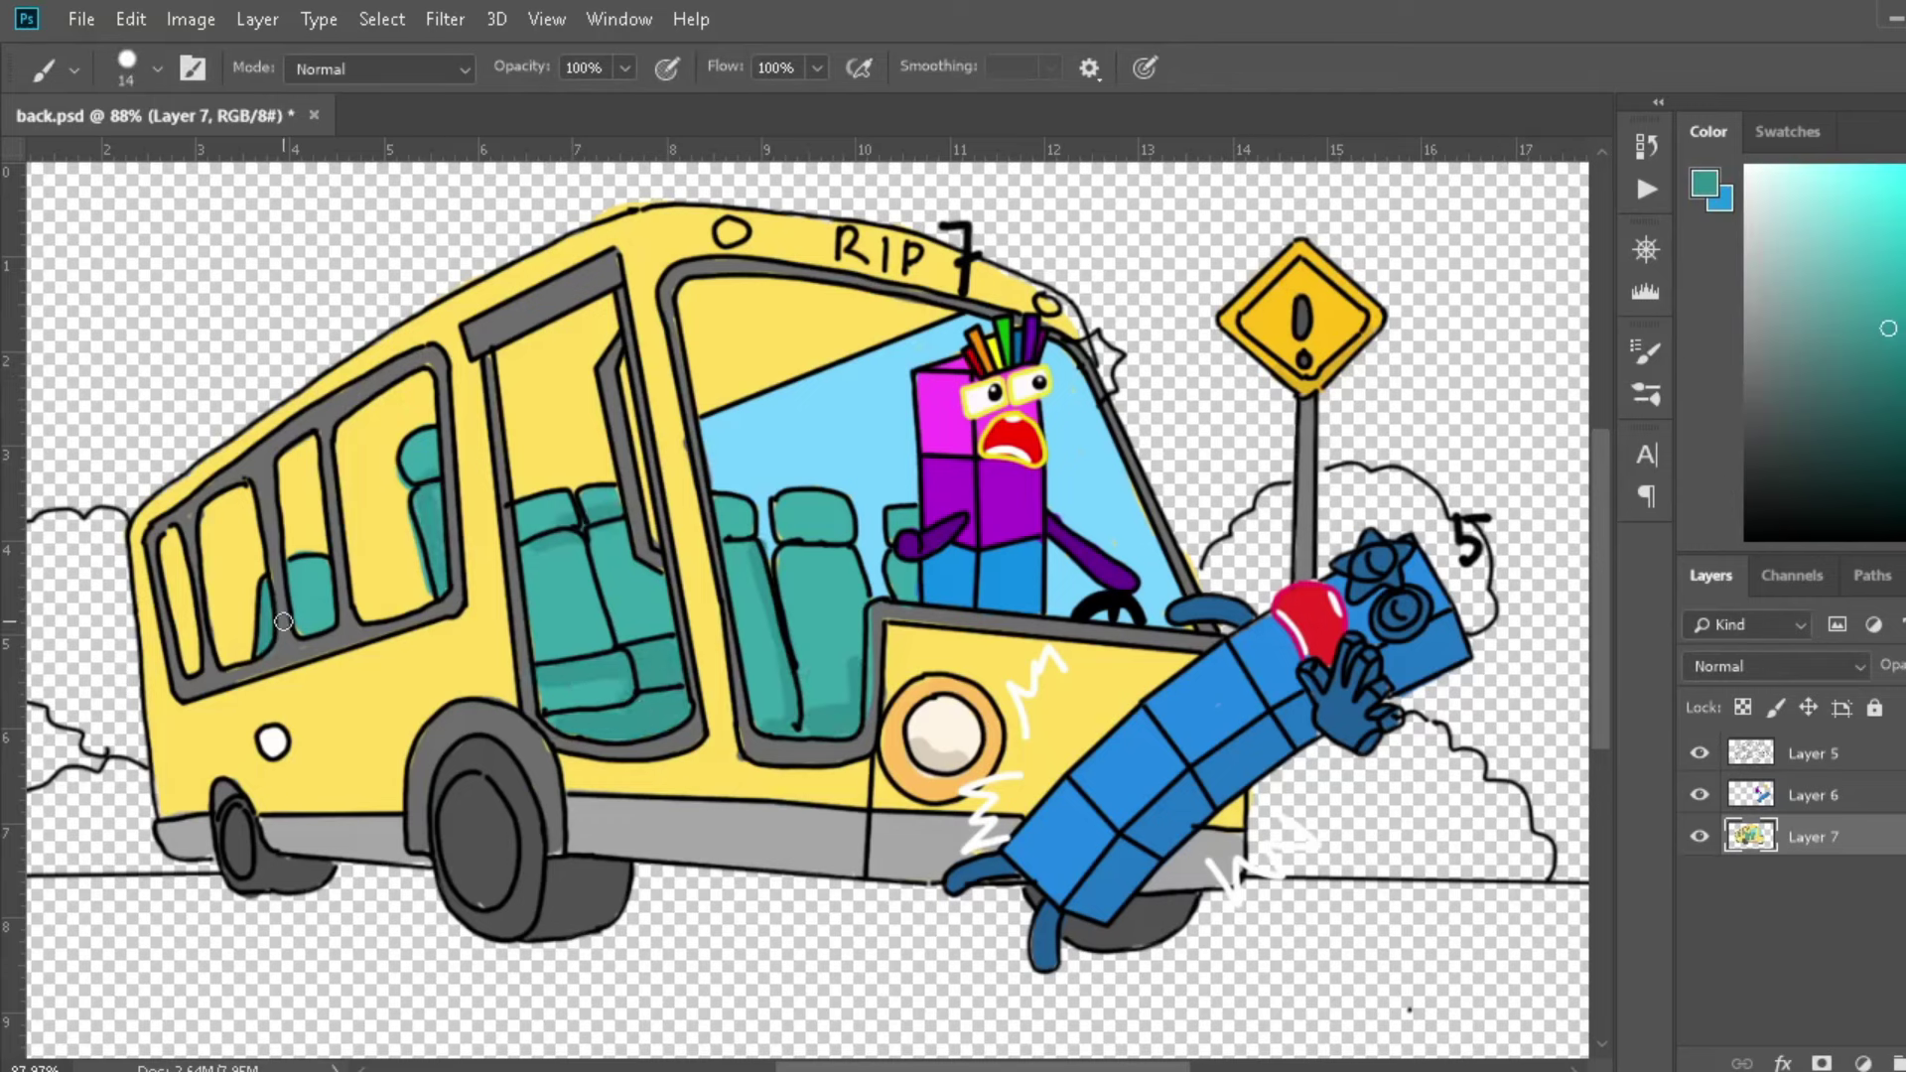
key("alt")
left_click(911, 711, "alt")
left_click(1047, 304)
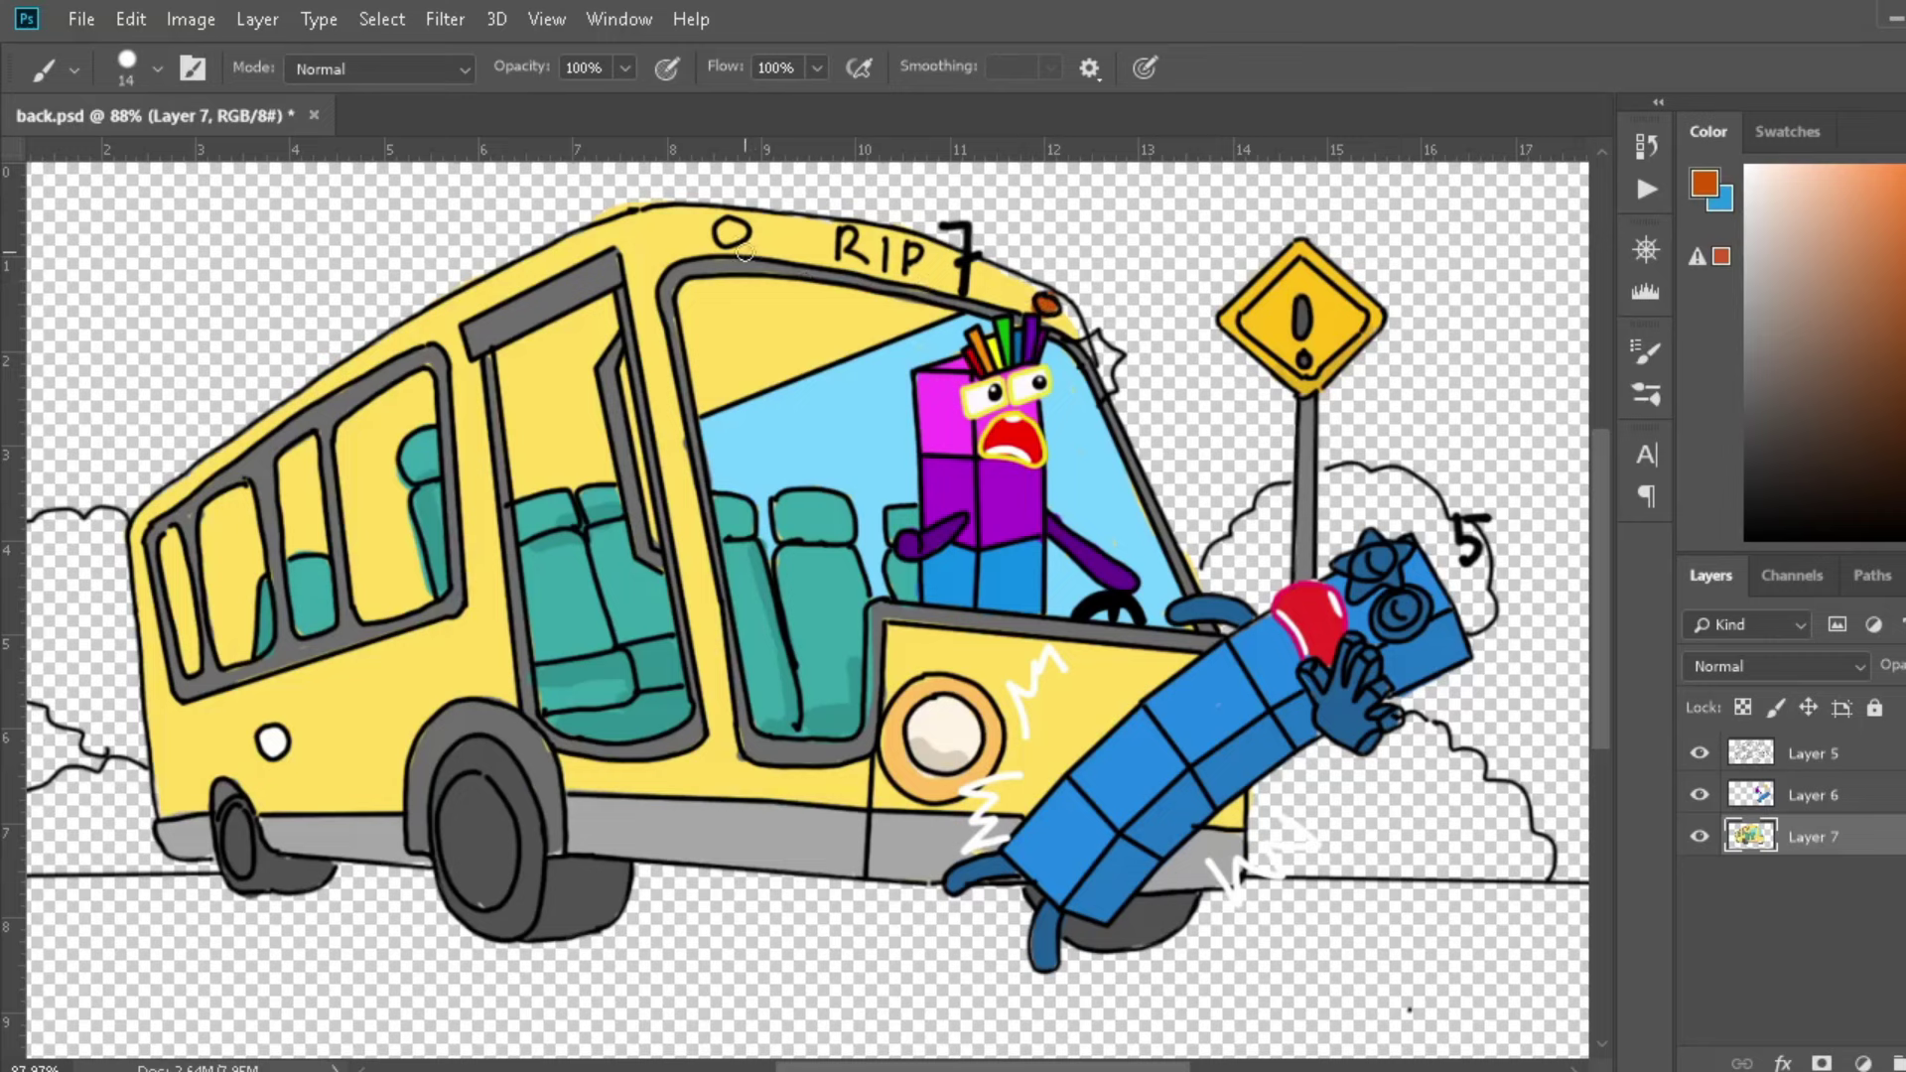
left_click(732, 234)
Add Layer 8 above Layer 6 and wash light cyan across the bus interior.
left_click(1042, 285, "alt")
left_click(1813, 795)
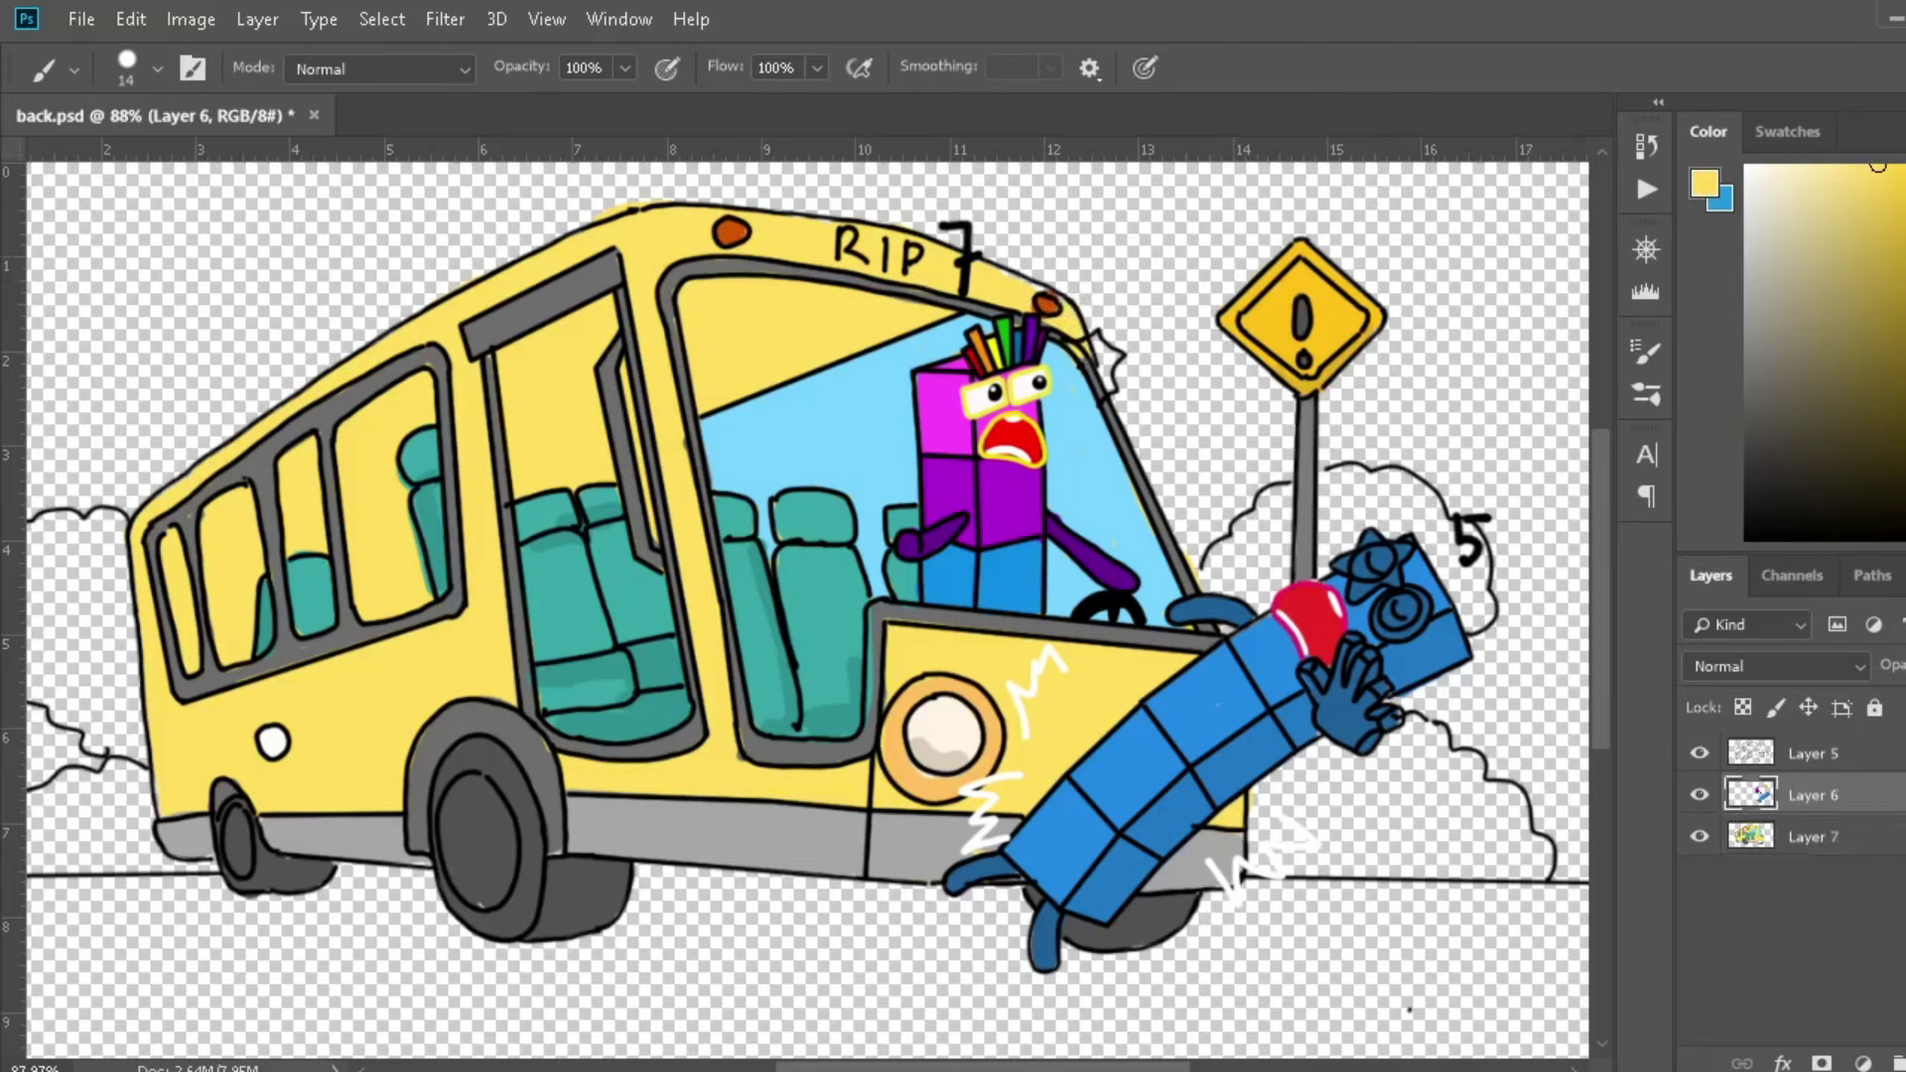
key("ctrl+shift+alt+n")
left_click(1133, 421, "alt")
key("bracketright")
key("bracketright")
key("bracketright")
left_click_drag(730, 448, 1166, 609)
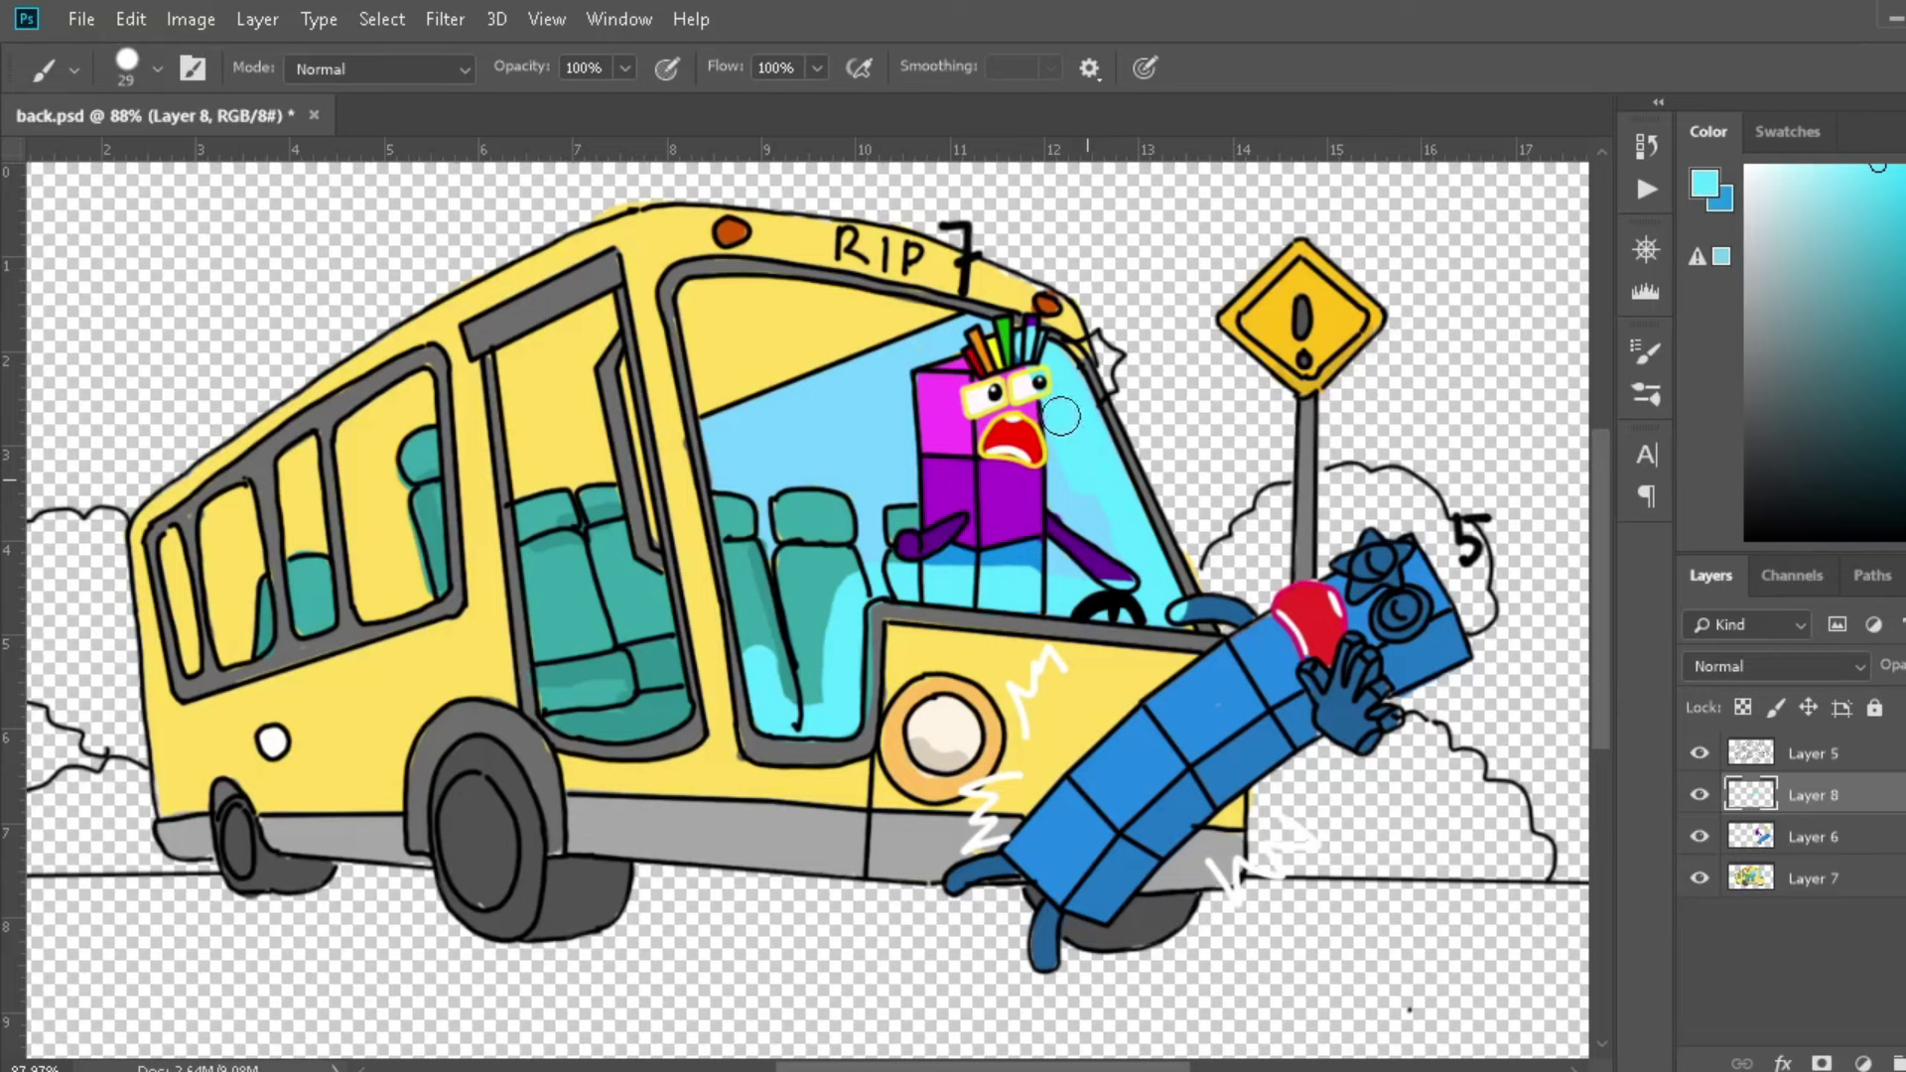
Fill the windshield, side windows, rear window and door glass with light cyan.
mouse_move(1062, 417)
left_mouse_down()
mouse_move(860, 436)
mouse_move(812, 513)
mouse_move(904, 324)
left_mouse_up()
left_click_drag(421, 391, 403, 610)
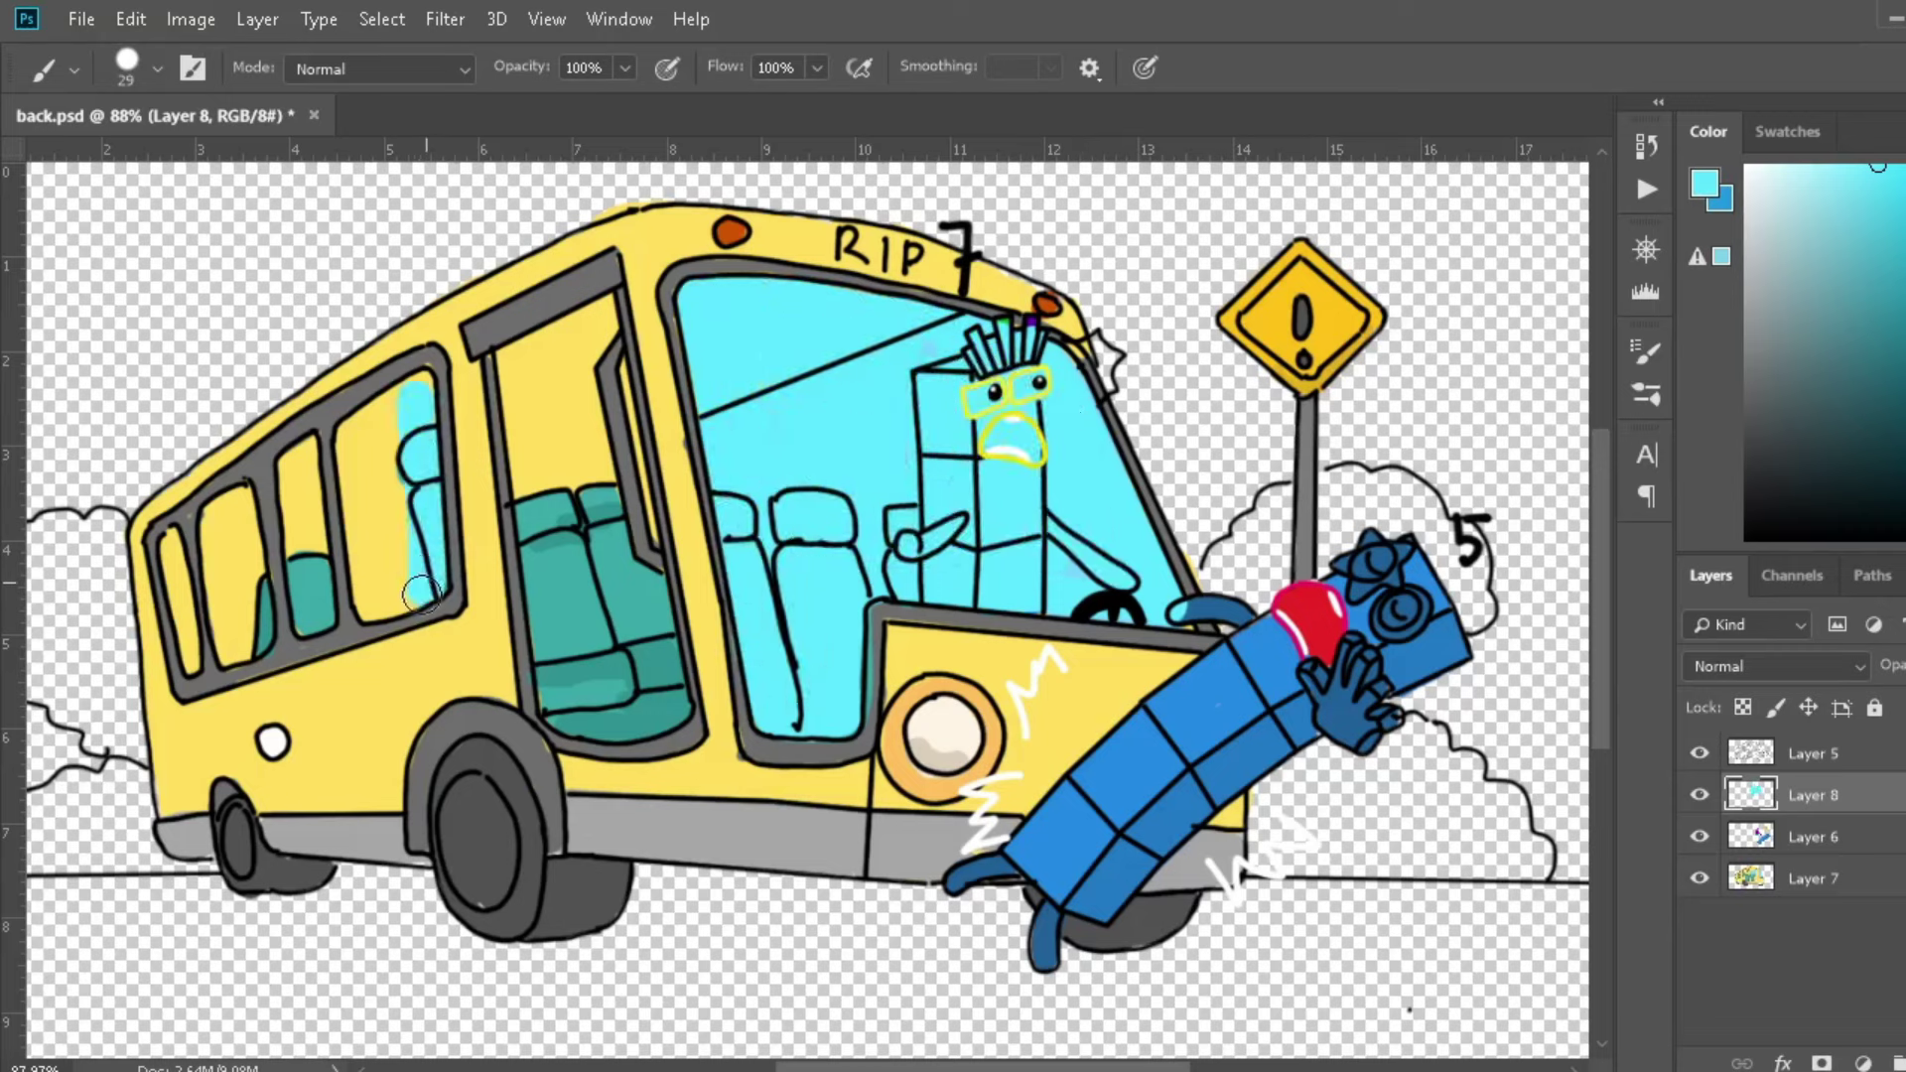
mouse_move(389, 417)
left_mouse_down()
mouse_move(229, 511)
mouse_move(179, 656)
left_mouse_up()
key("[")
key("[")
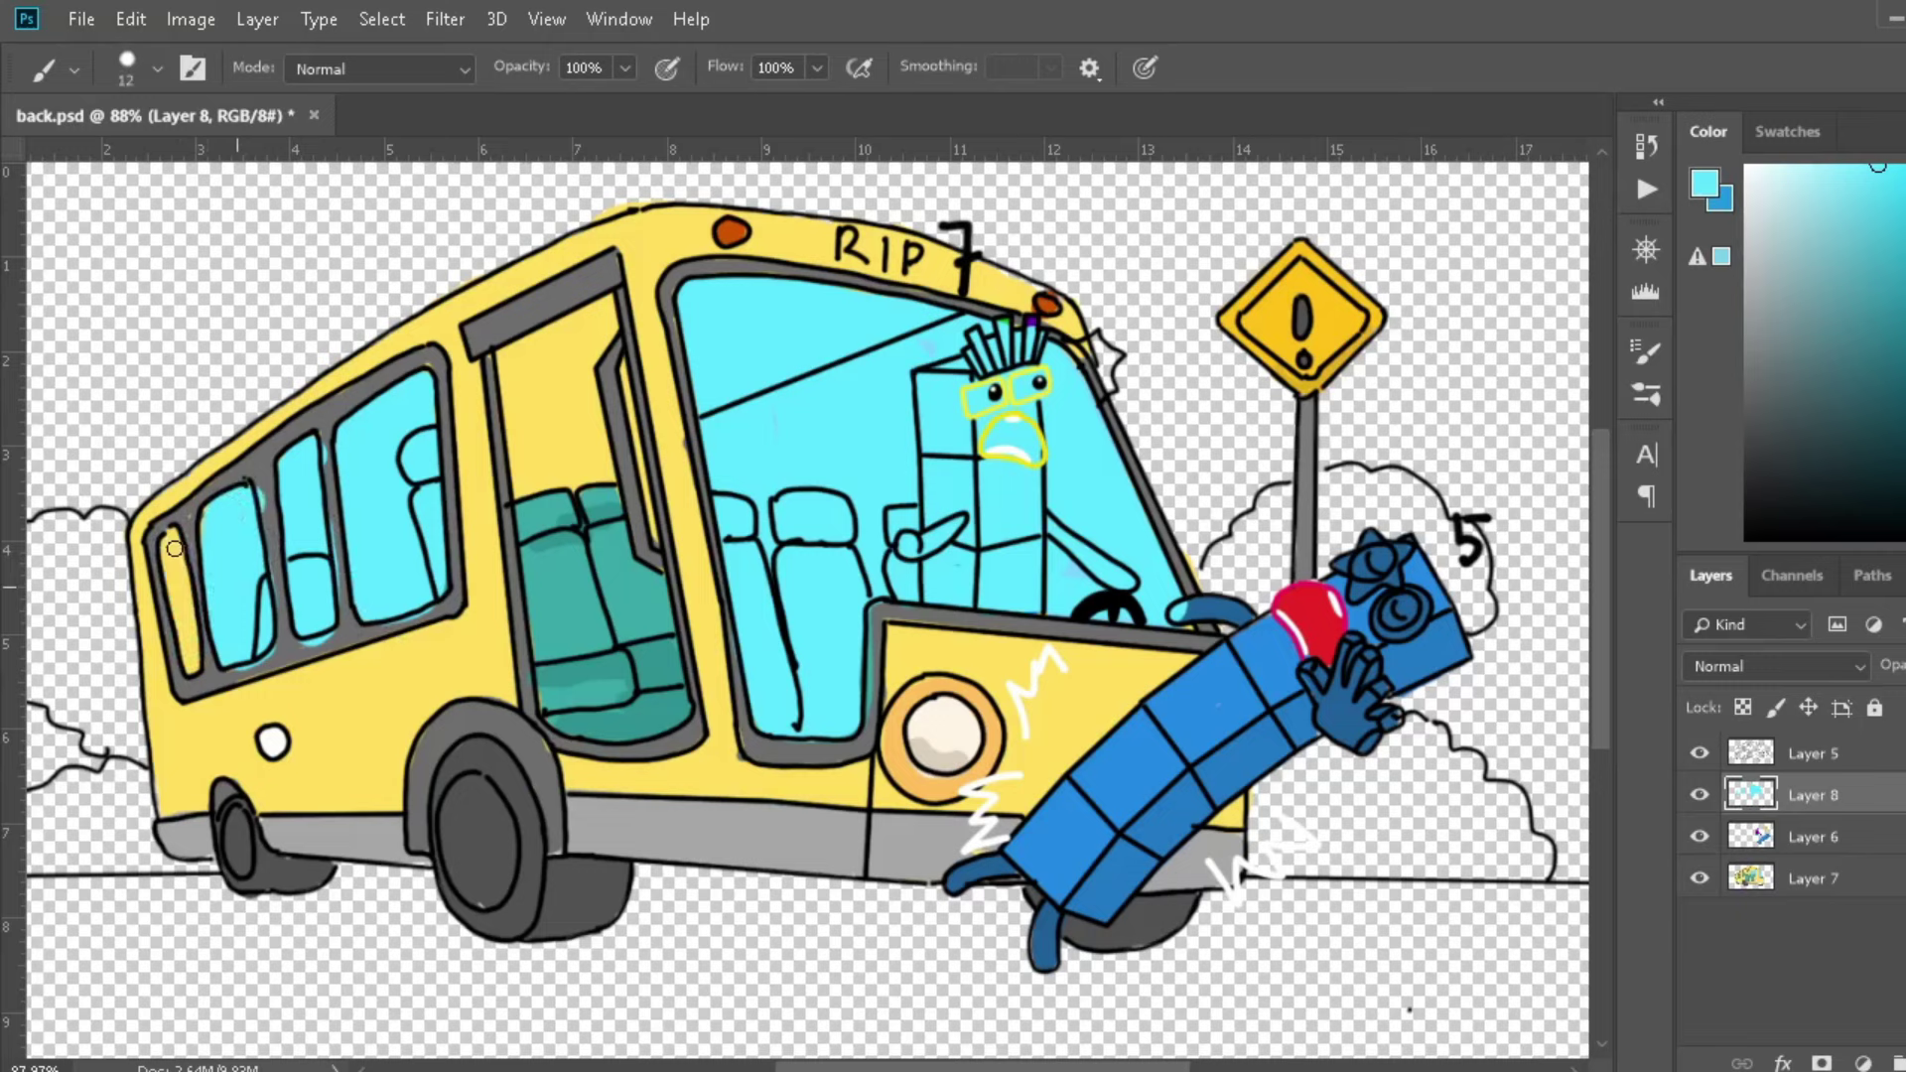
left_click_drag(187, 537, 170, 663)
mouse_move(625, 379)
left_mouse_down()
mouse_move(656, 745)
mouse_move(539, 334)
left_mouse_up()
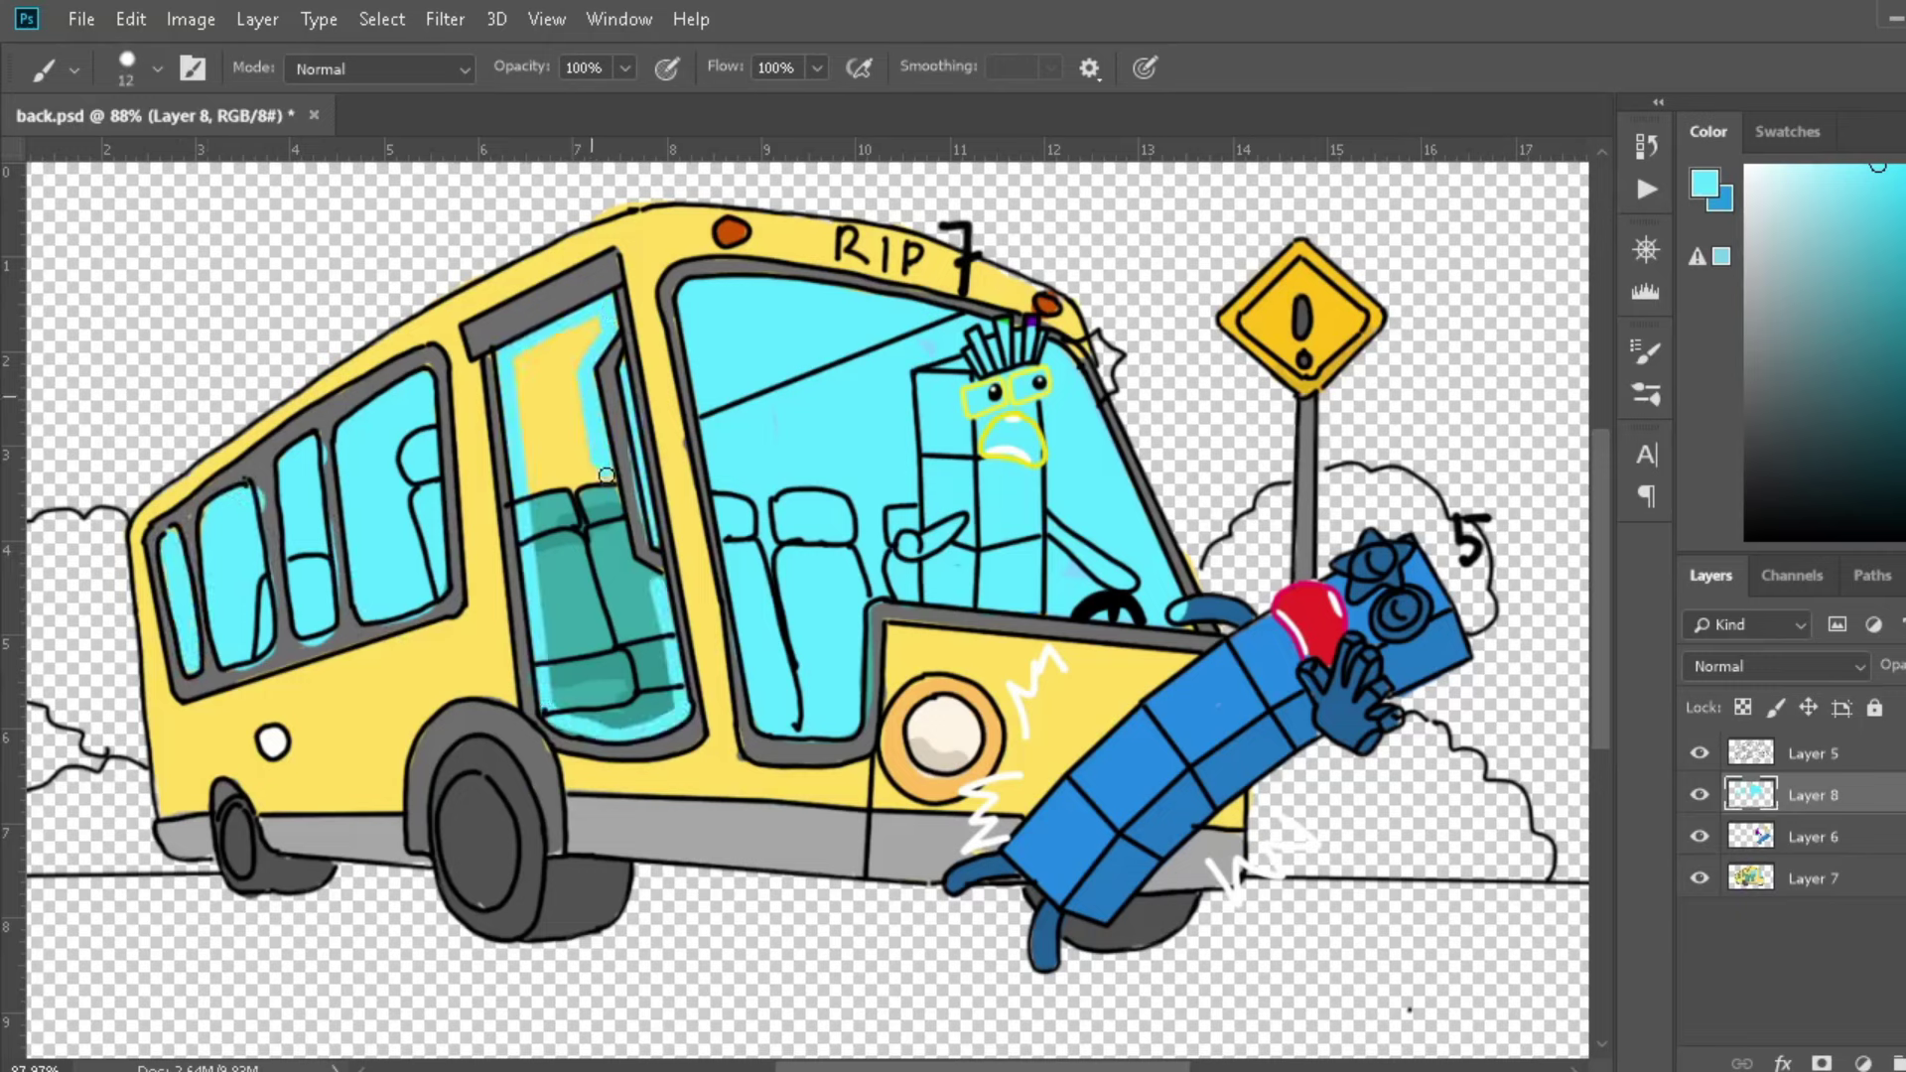
key("]")
key("]")
mouse_move(656, 730)
left_mouse_down()
mouse_move(551, 492)
mouse_move(570, 583)
left_mouse_up()
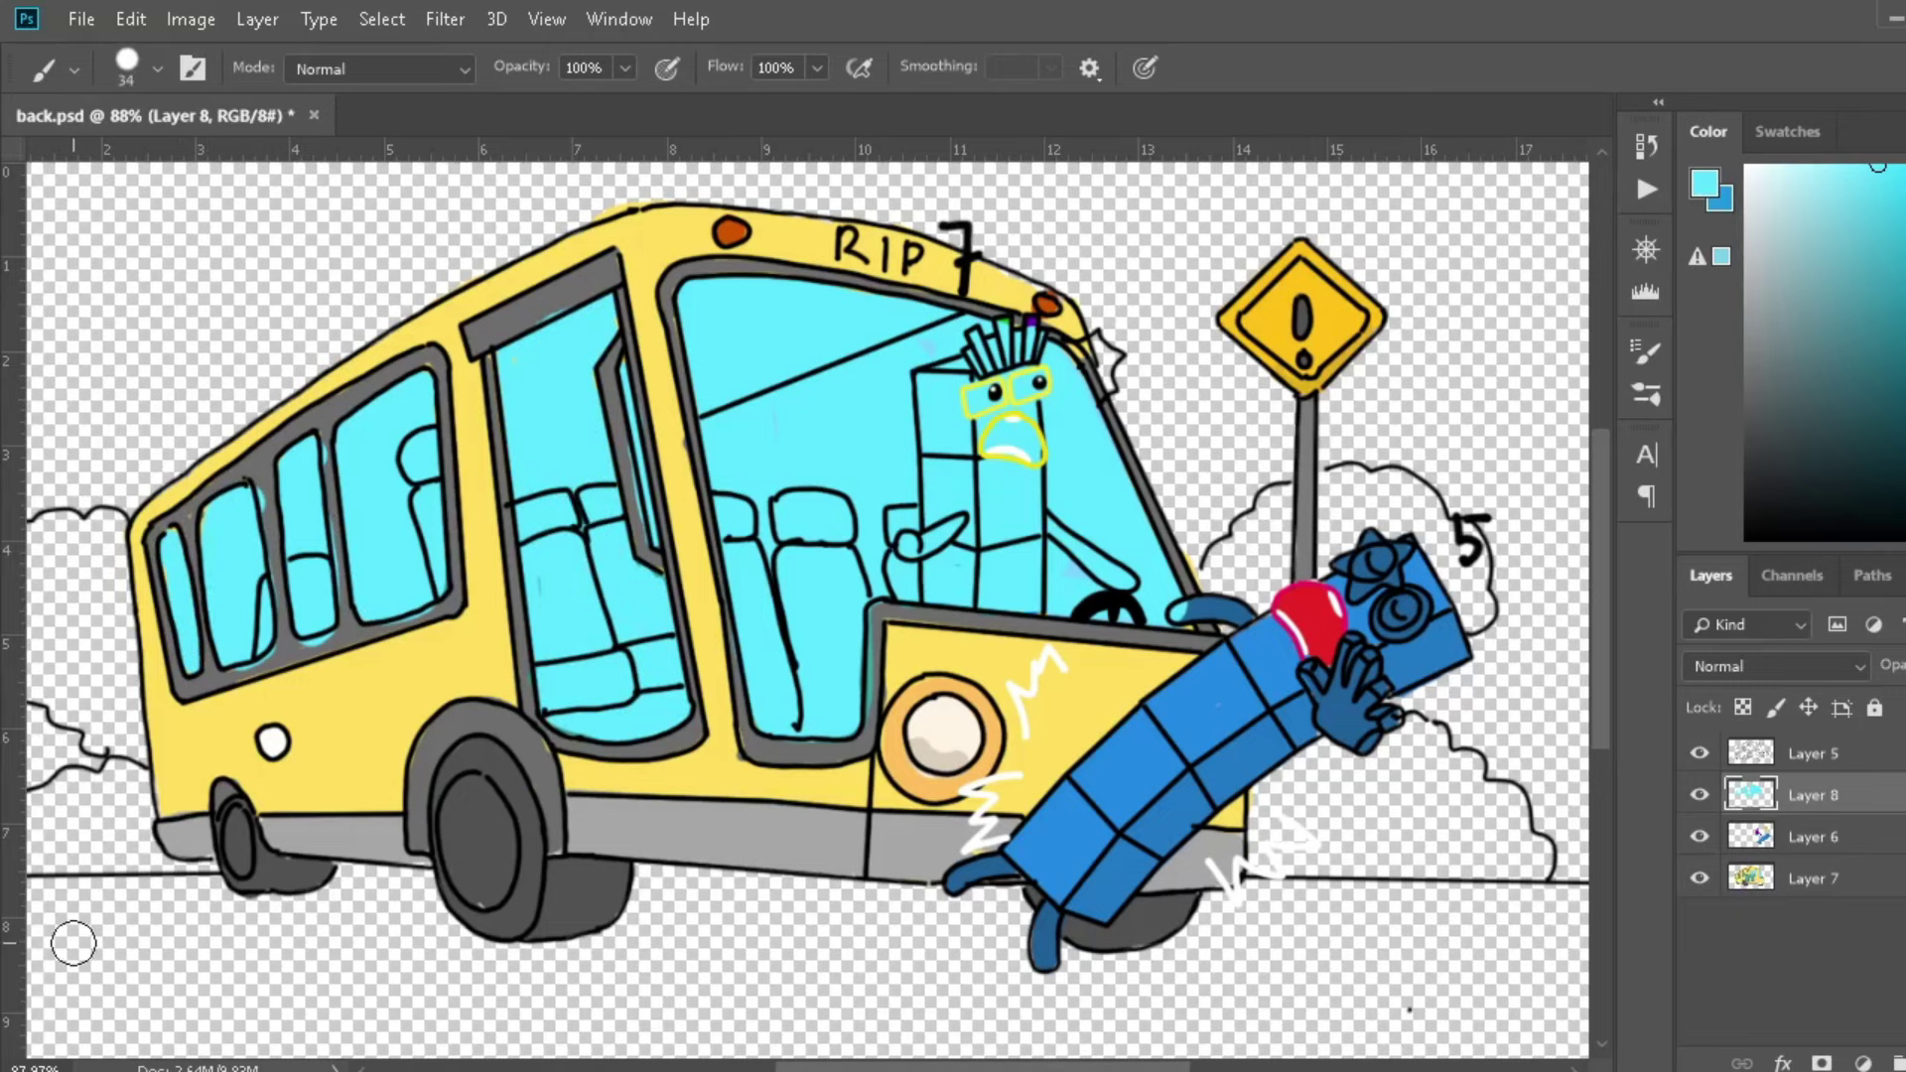
Erase the stray yellow streaks from the door glass with a larger eraser.
key("e")
key("i")
left_click(986, 517)
key("e")
key("]")
key("]")
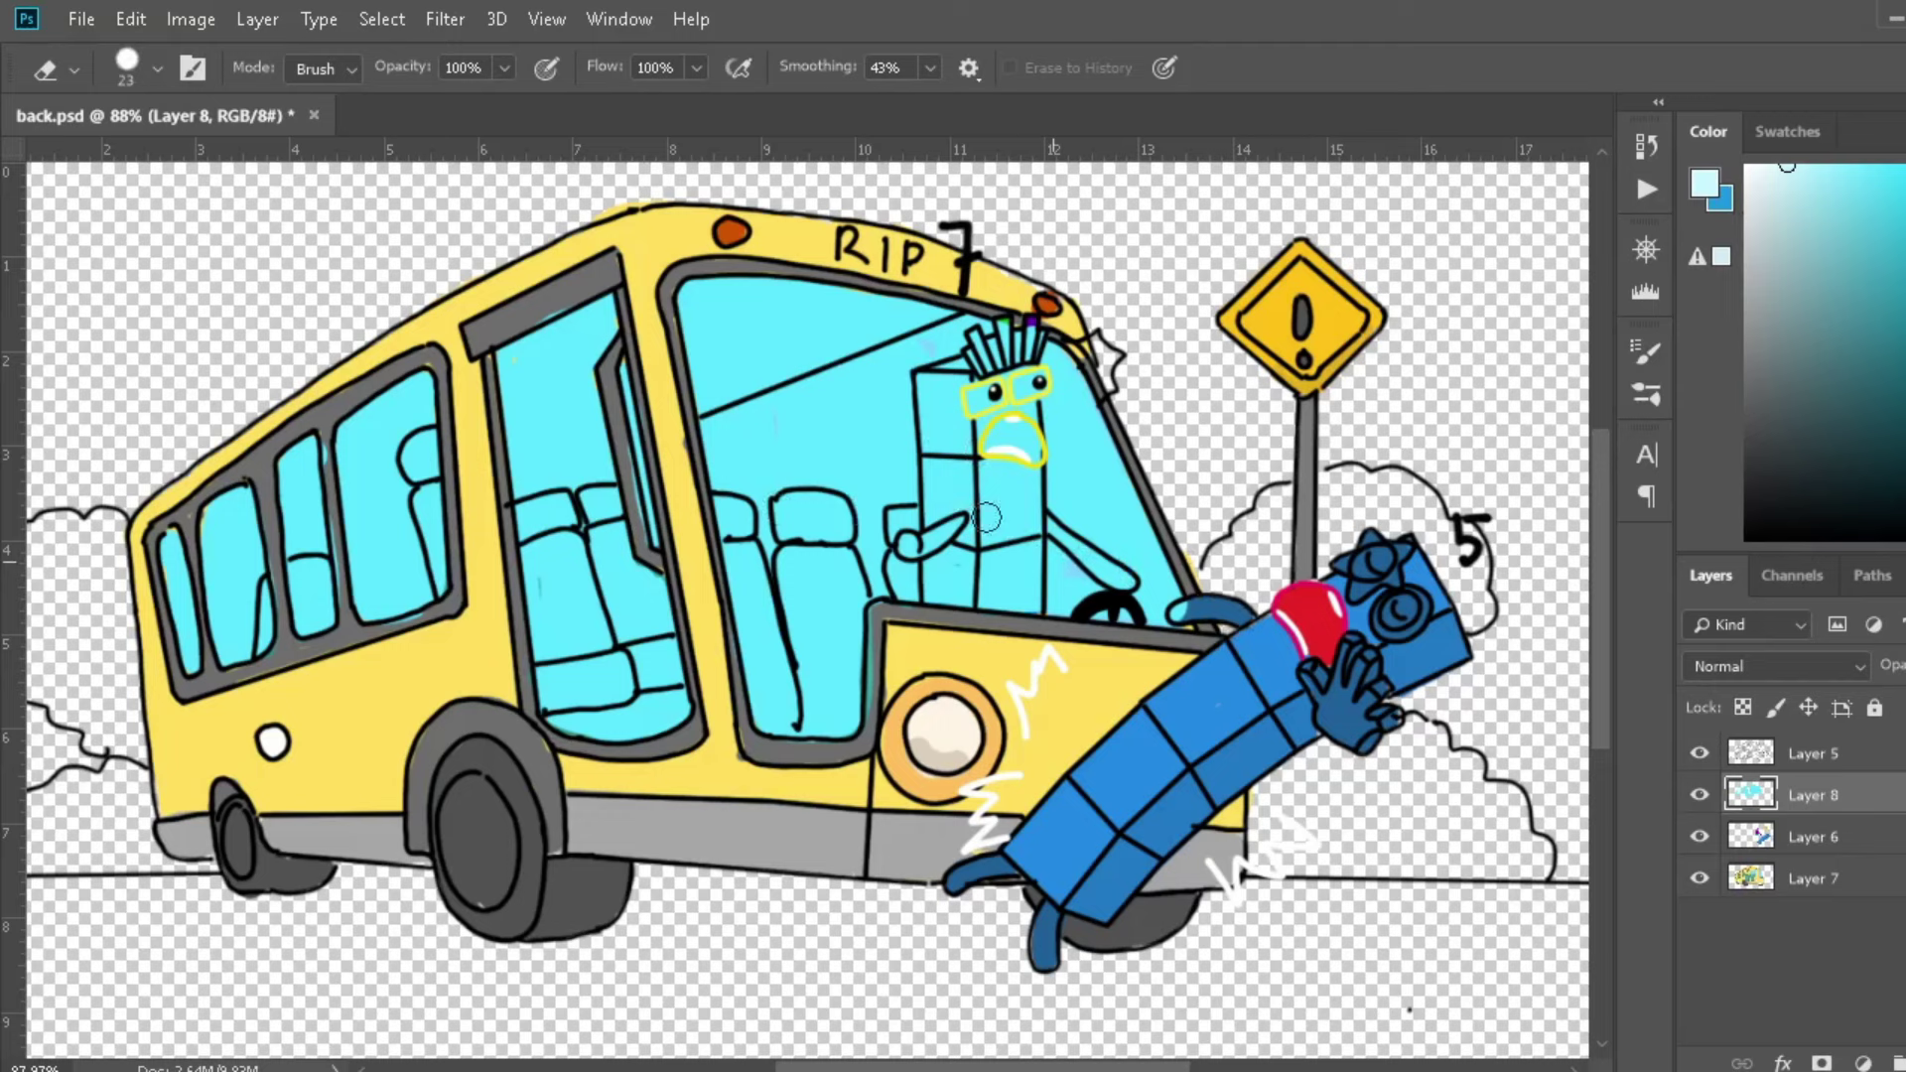
left_click_drag(543, 373, 574, 485)
Paint white diagonal glare streaks across the windows.
key("b")
left_click_drag(574, 342, 537, 447)
left_click_drag(425, 432, 373, 603)
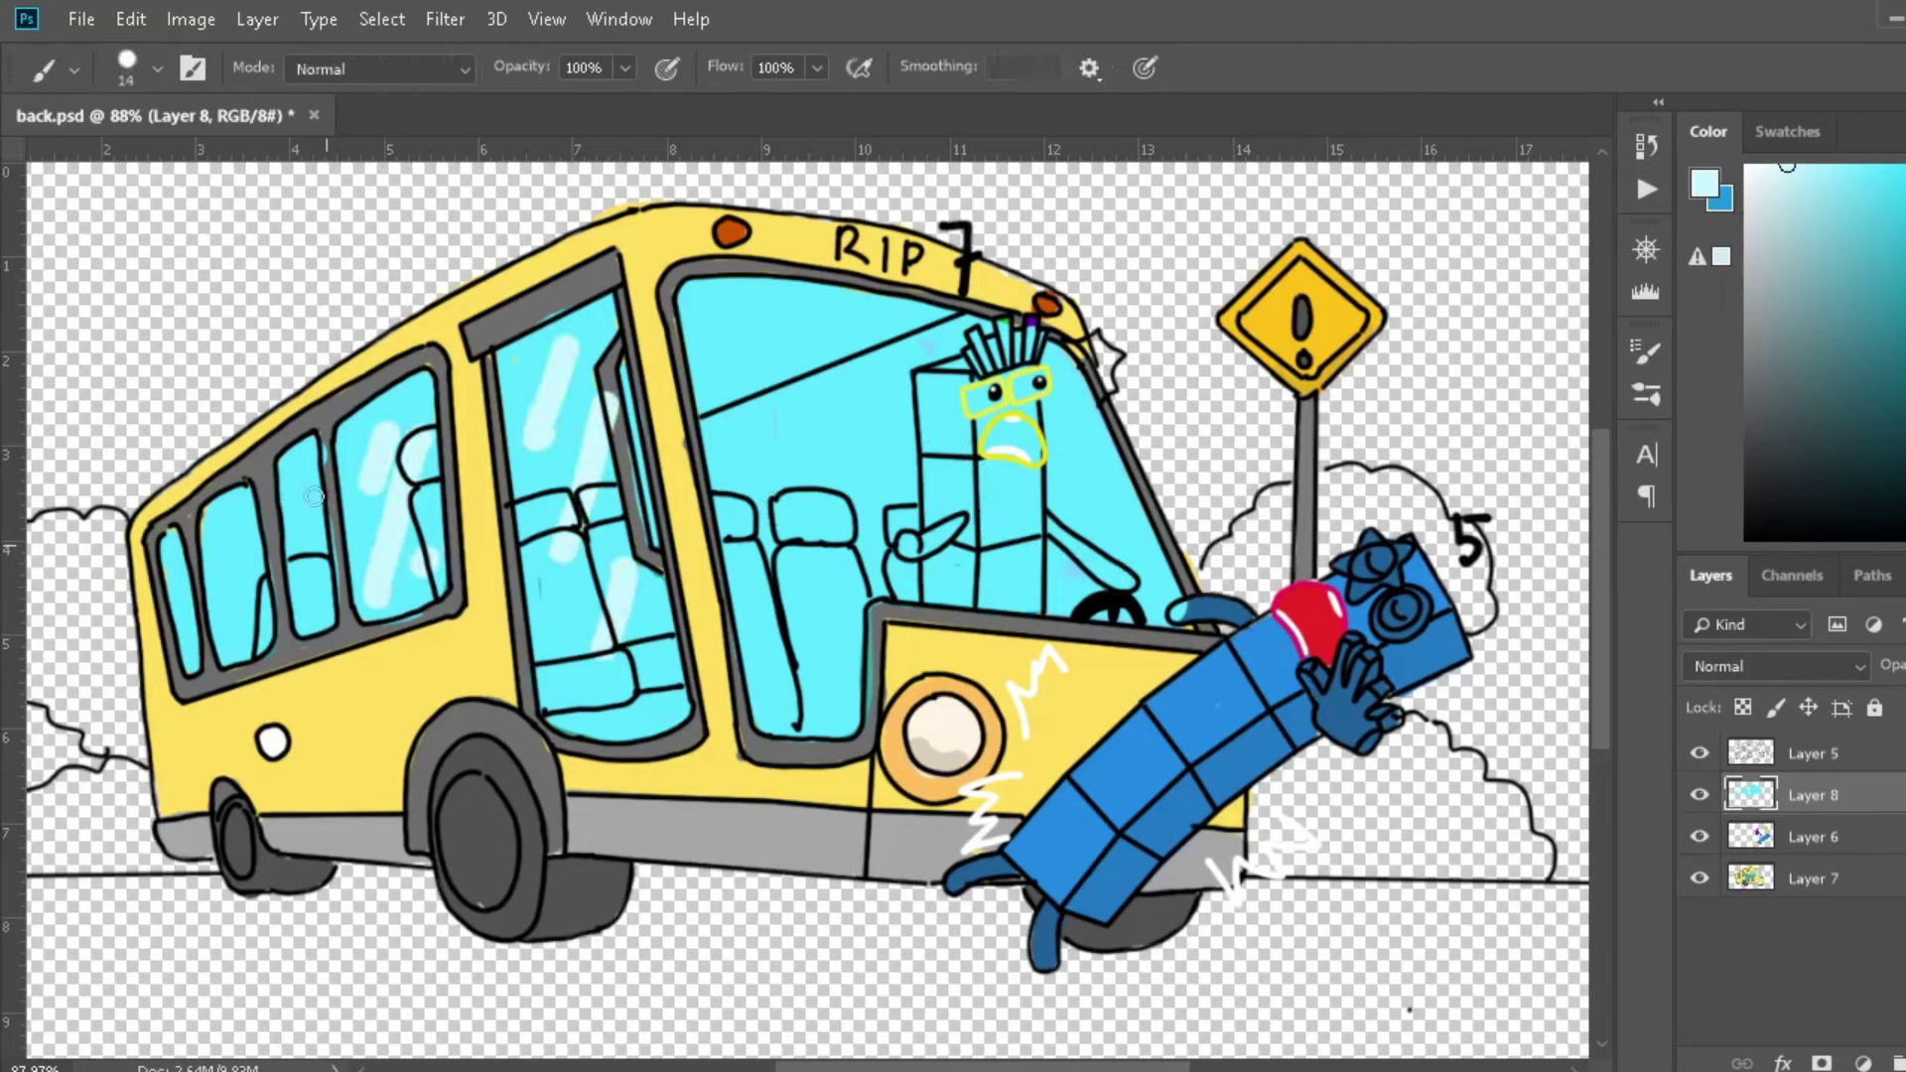
left_click_drag(320, 470, 298, 610)
left_click_drag(253, 559, 179, 618)
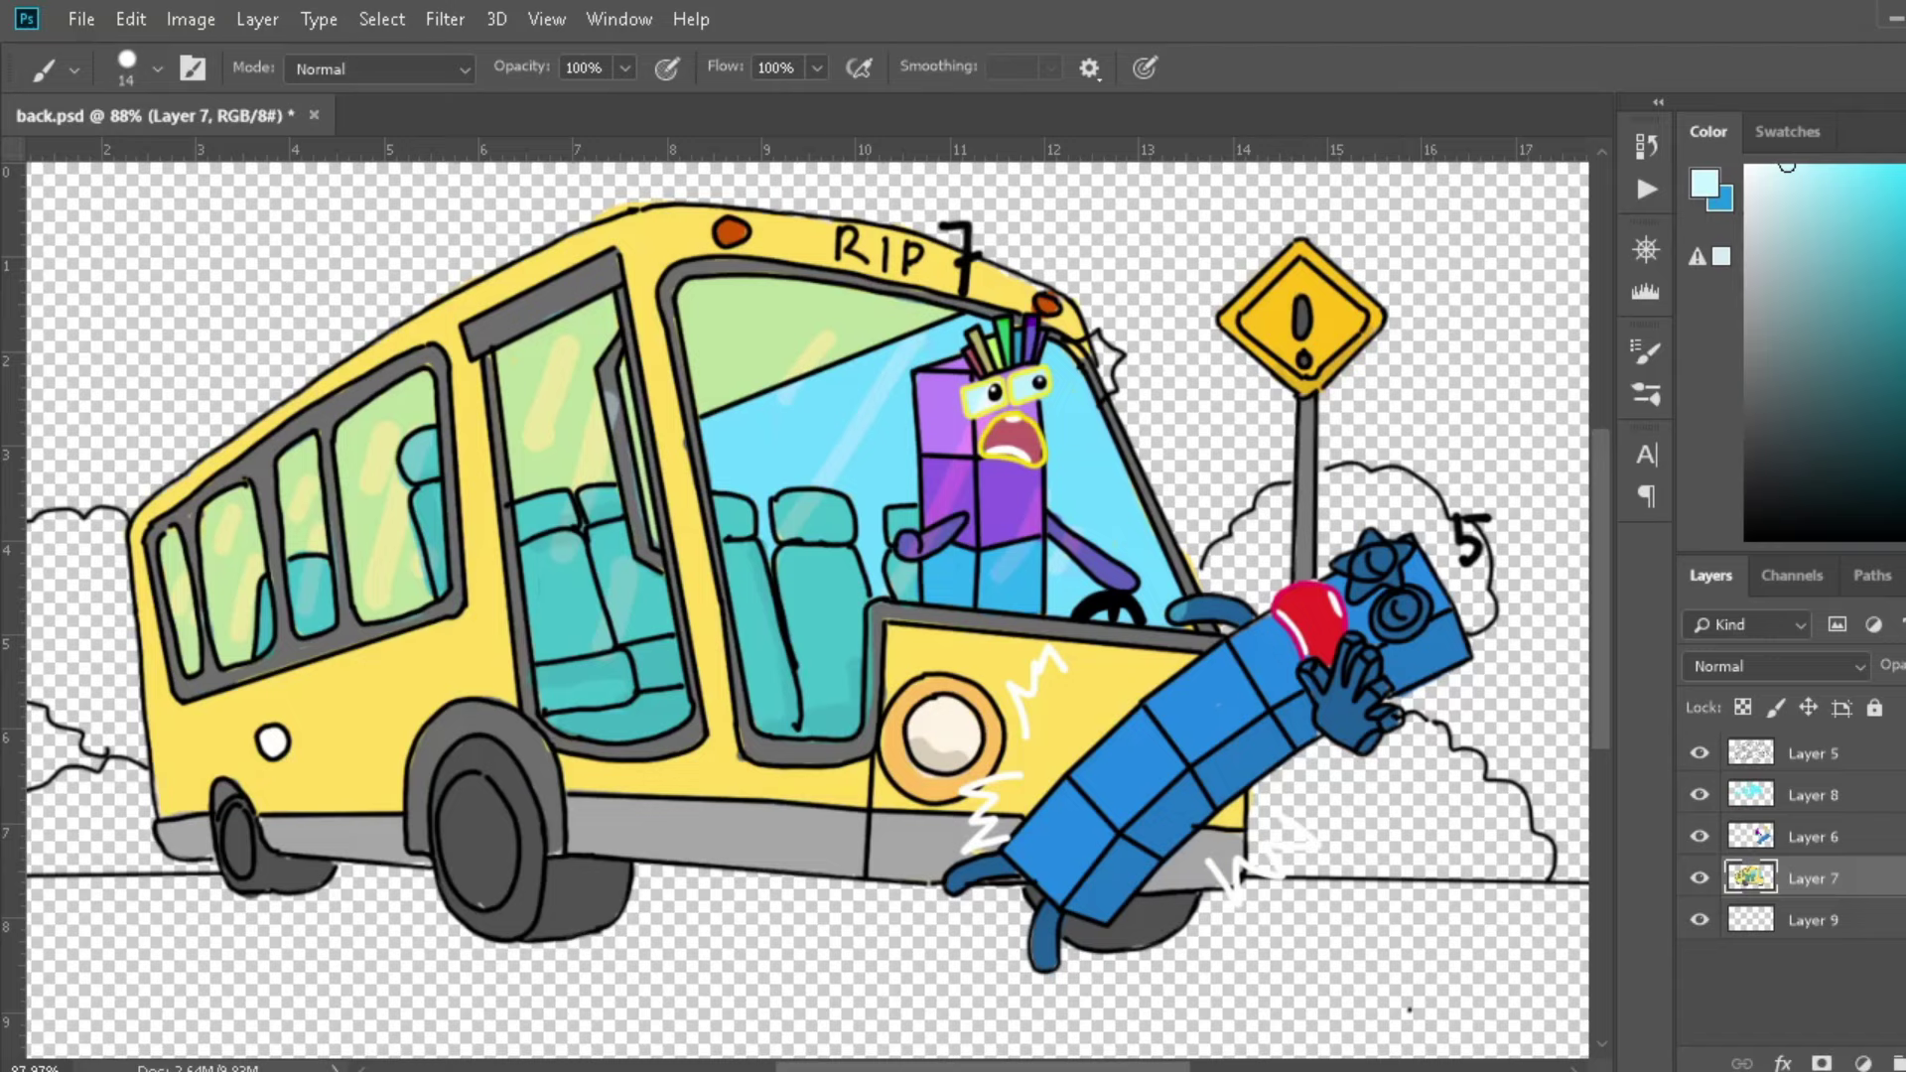
scroll(1104, 898, "down", 1)
Paint the ground below the bus grey on the bottom layer with a large brush.
left_click(1103, 898, "alt")
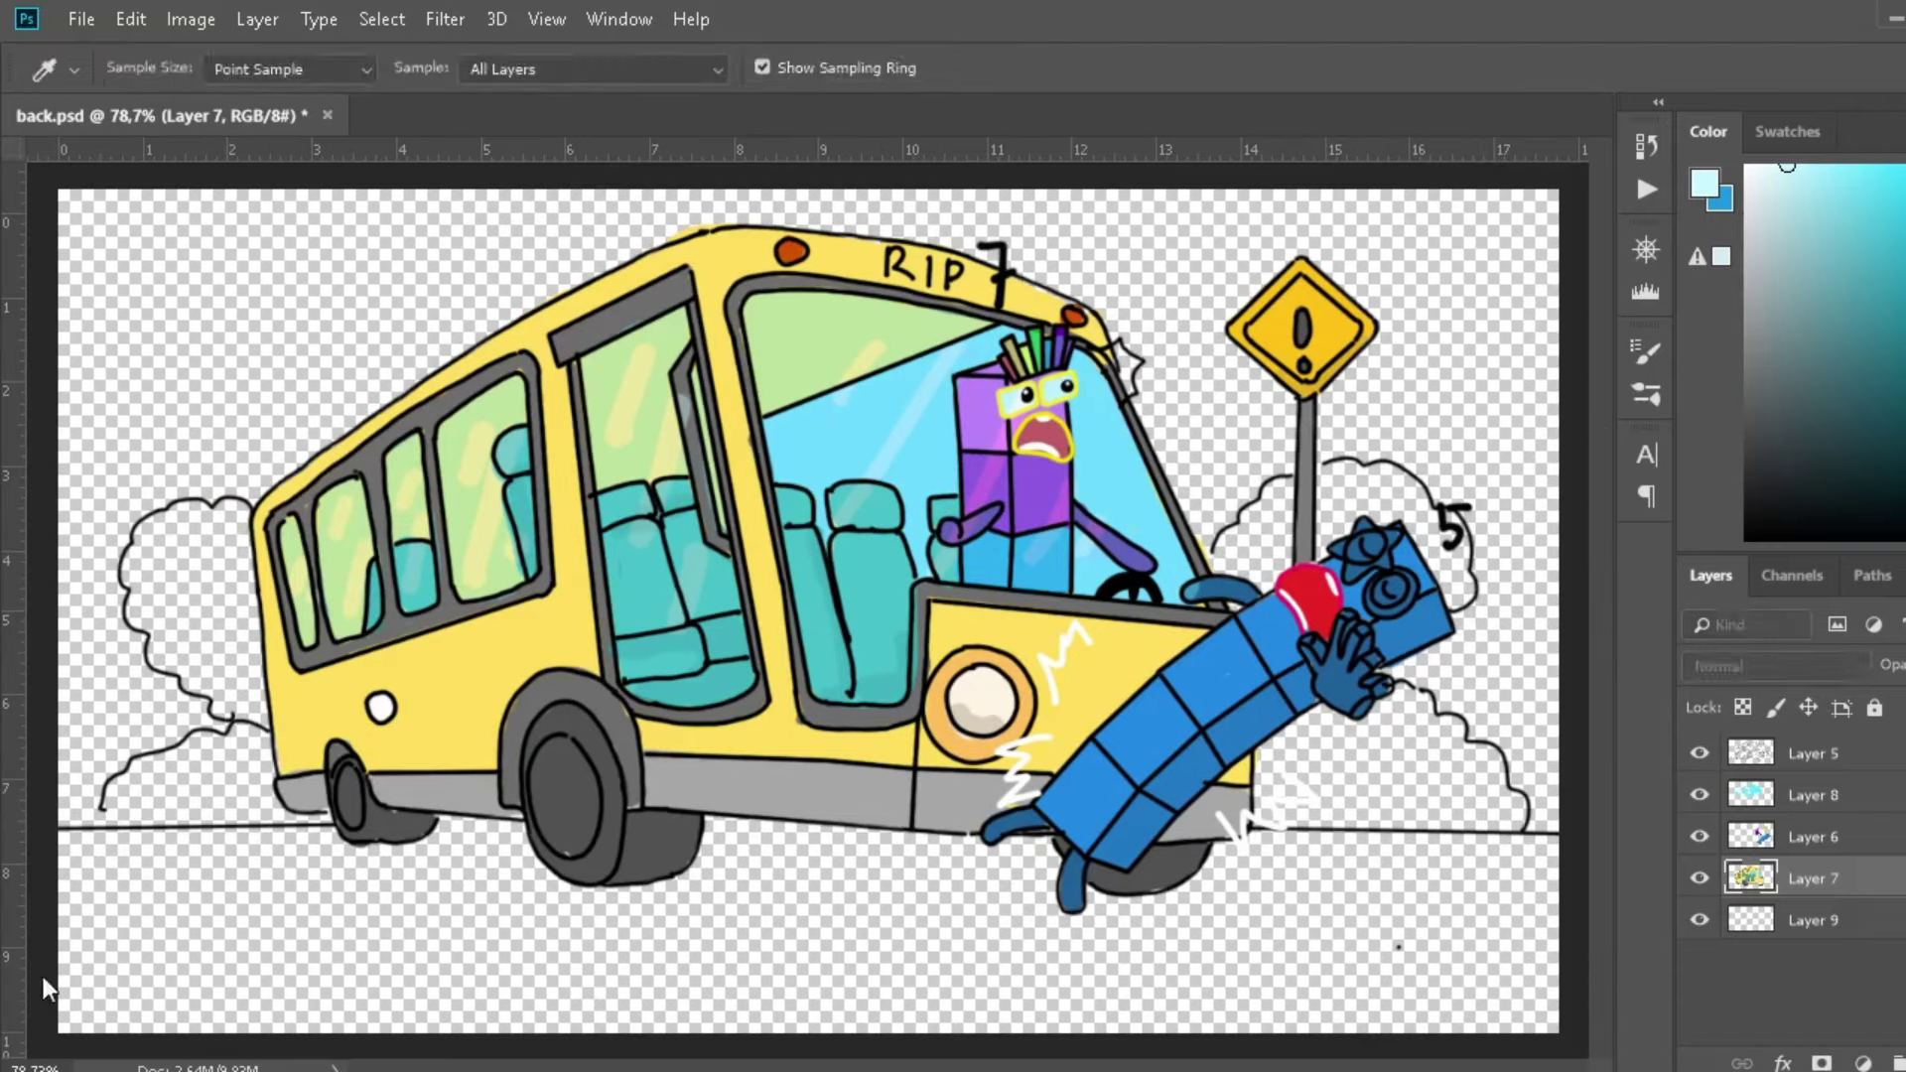
key("alt+bracketleft")
key("bracketright")
left_click_drag(1103, 899, 128, 895)
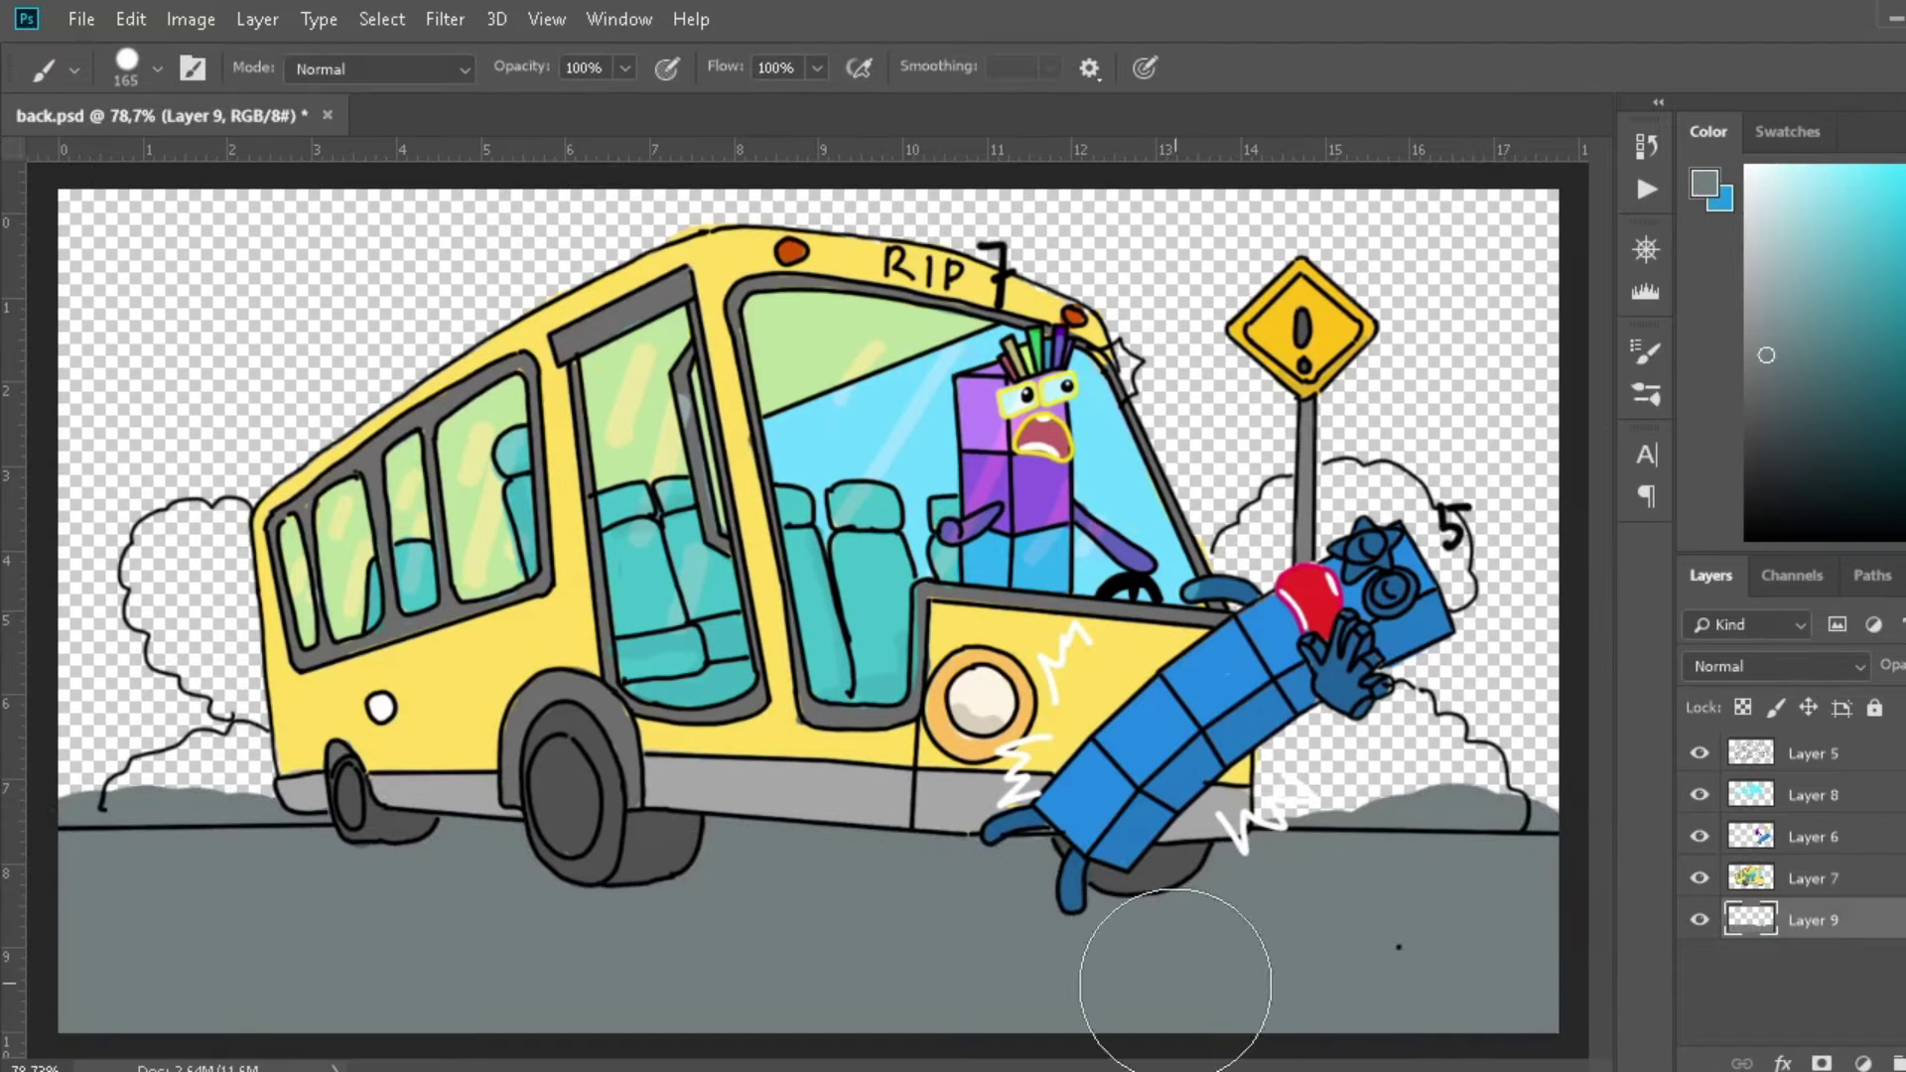
Paint a light cyan sky behind the bus with soft white clouds.
left_click(1415, 703, "alt")
mouse_move(1560, 725)
left_mouse_down()
mouse_move(1385, 536)
mouse_move(501, 291)
mouse_move(221, 647)
left_mouse_up()
key("bracketleft")
key("bracketleft")
key("bracketleft")
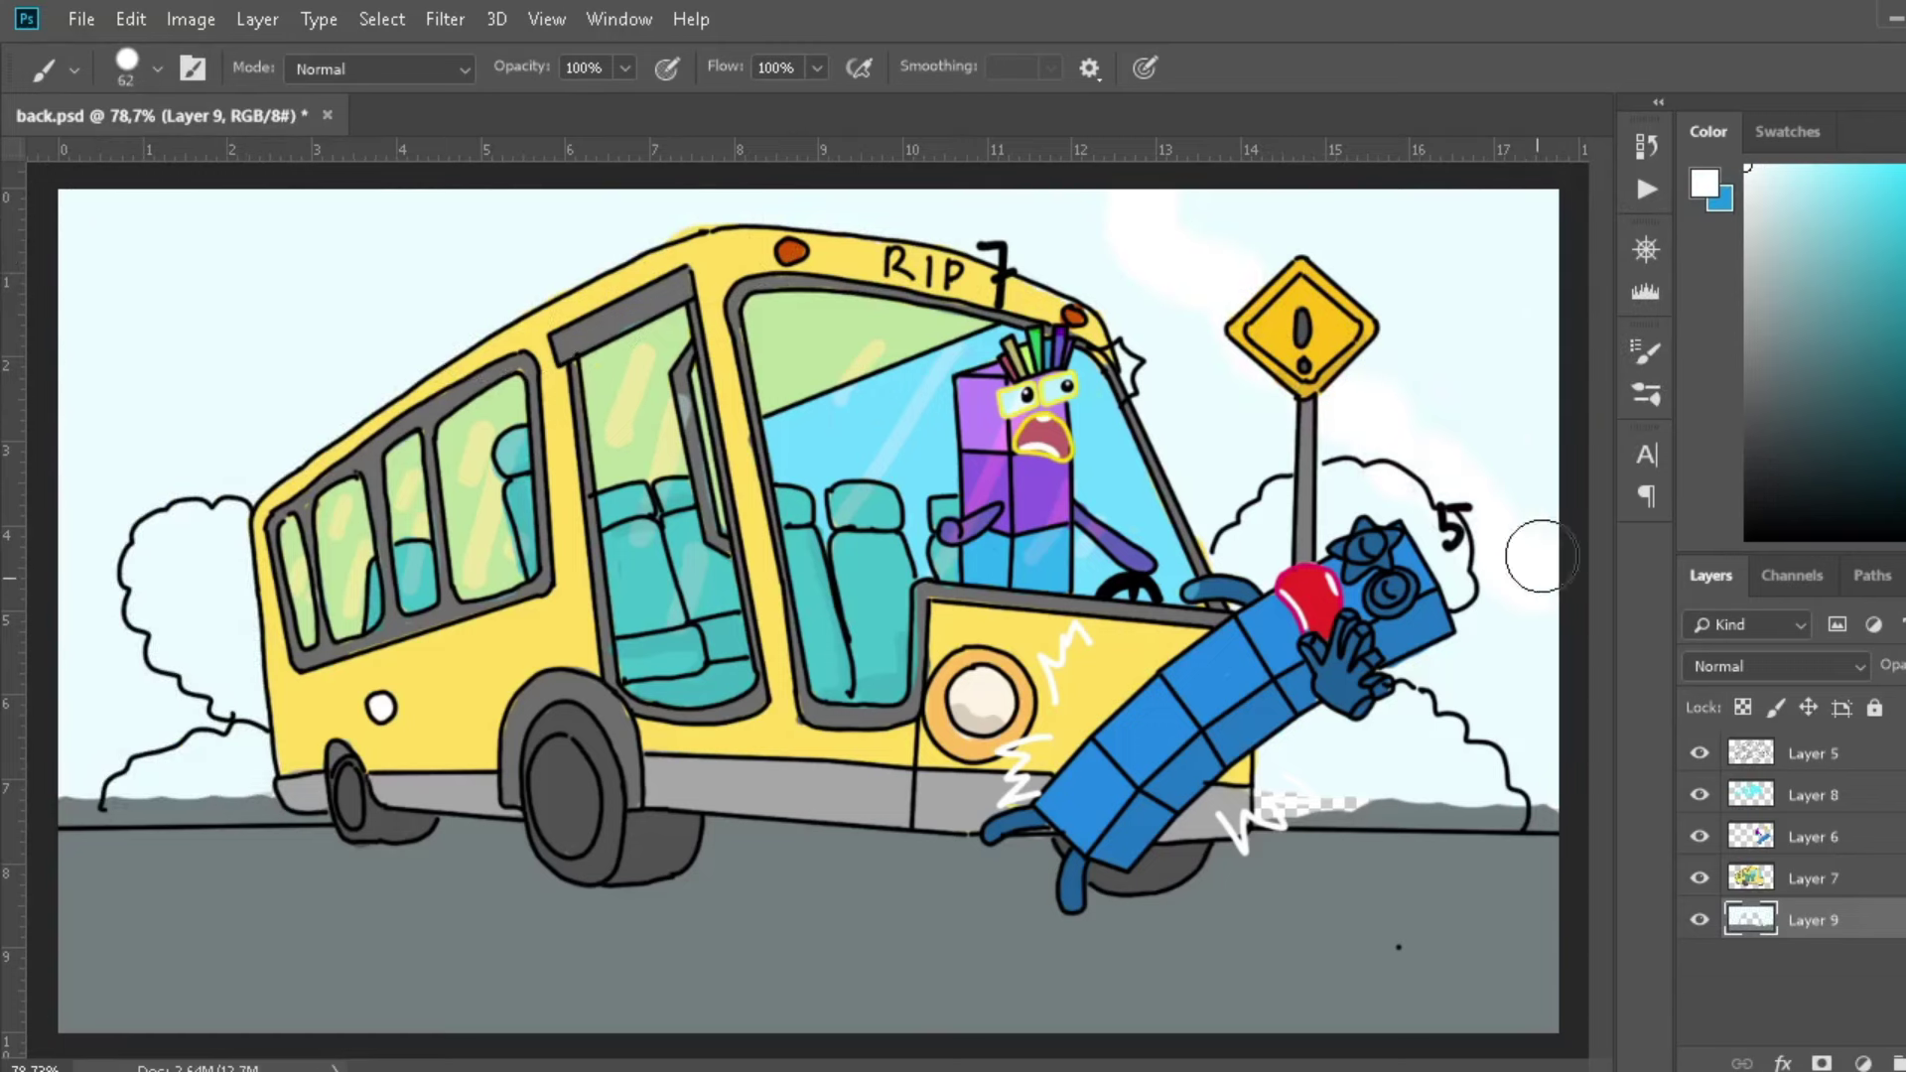
left_click_drag(1471, 546, 331, 226)
Paint green bushes behind the blue character and in the left cloud outline.
key("bracketleft")
key("bracketleft")
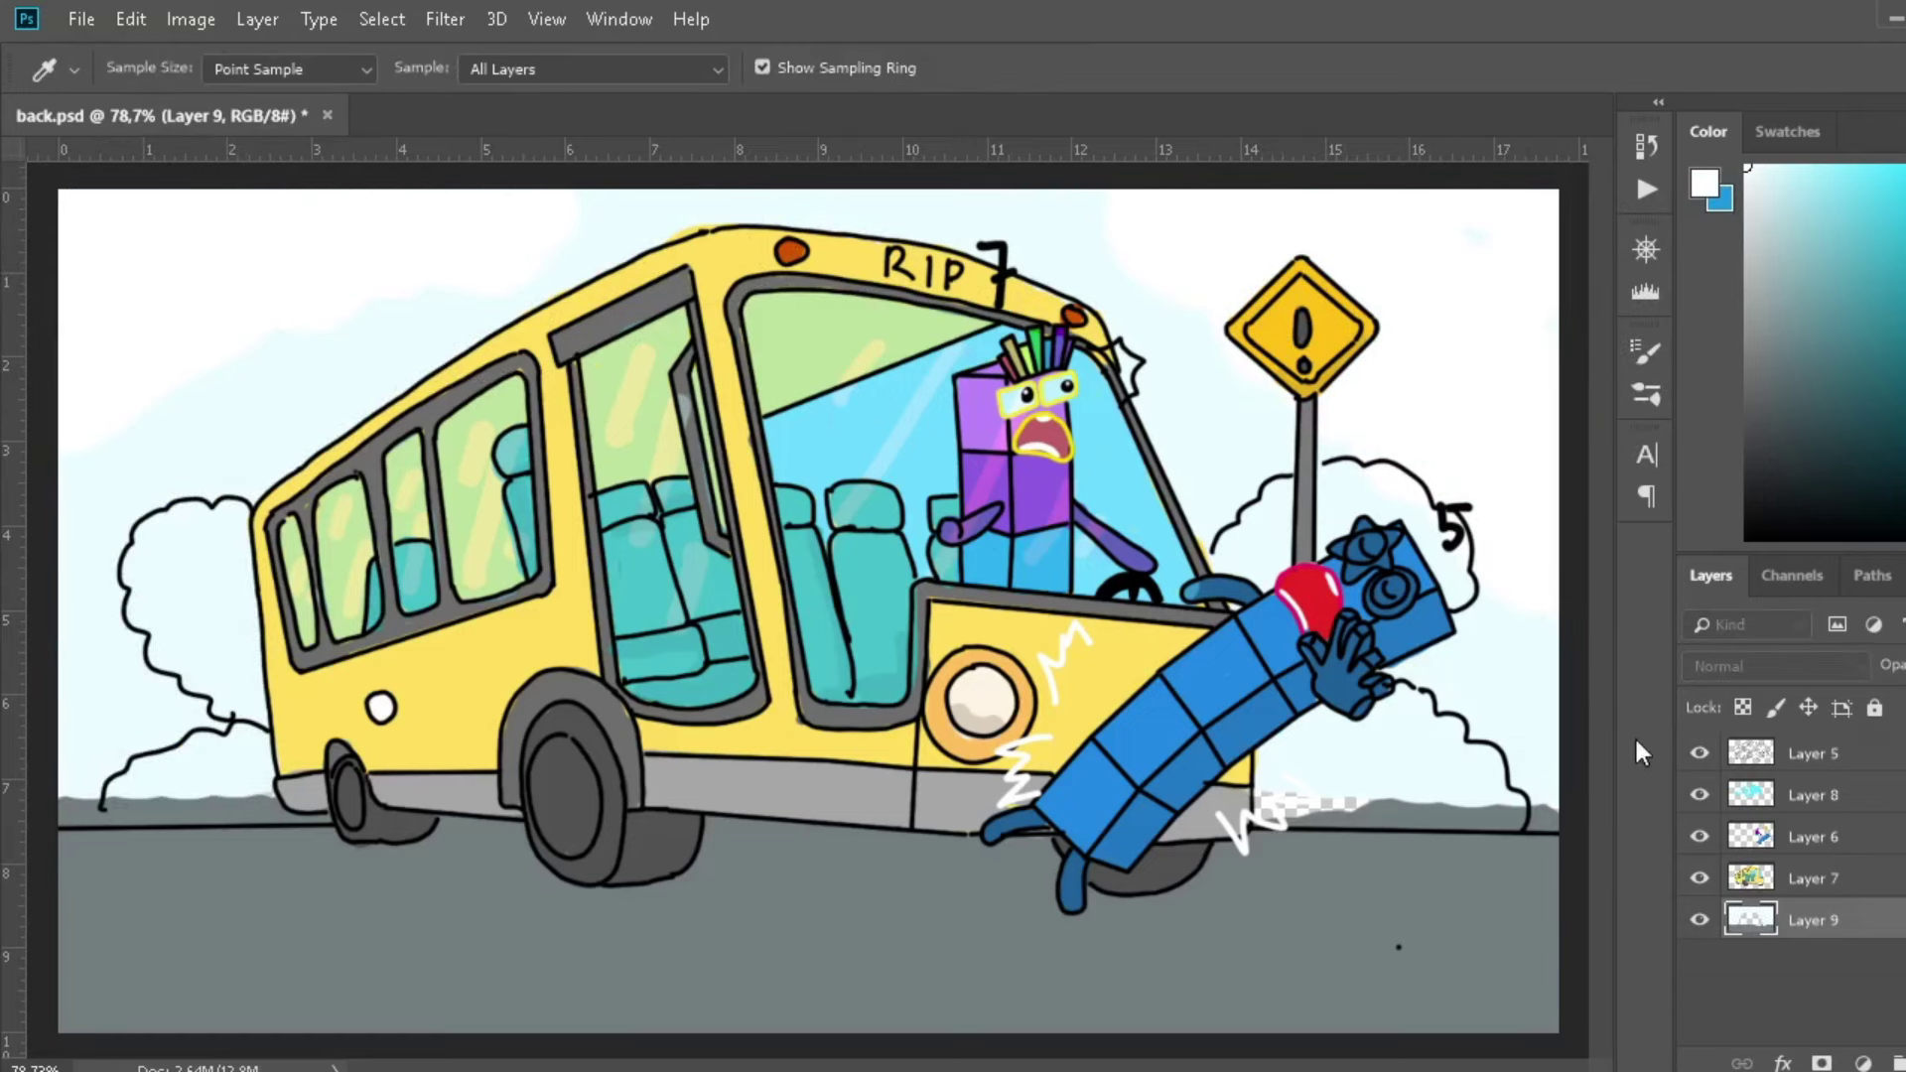
mouse_move(1340, 715)
left_mouse_down()
mouse_move(1311, 774)
mouse_move(1394, 811)
mouse_move(1474, 782)
mouse_move(1415, 715)
mouse_move(1385, 515)
mouse_move(1243, 588)
left_mouse_up()
mouse_move(246, 529)
left_mouse_down()
mouse_move(172, 544)
mouse_move(193, 678)
mouse_move(249, 744)
mouse_move(224, 783)
mouse_move(298, 800)
left_mouse_up()
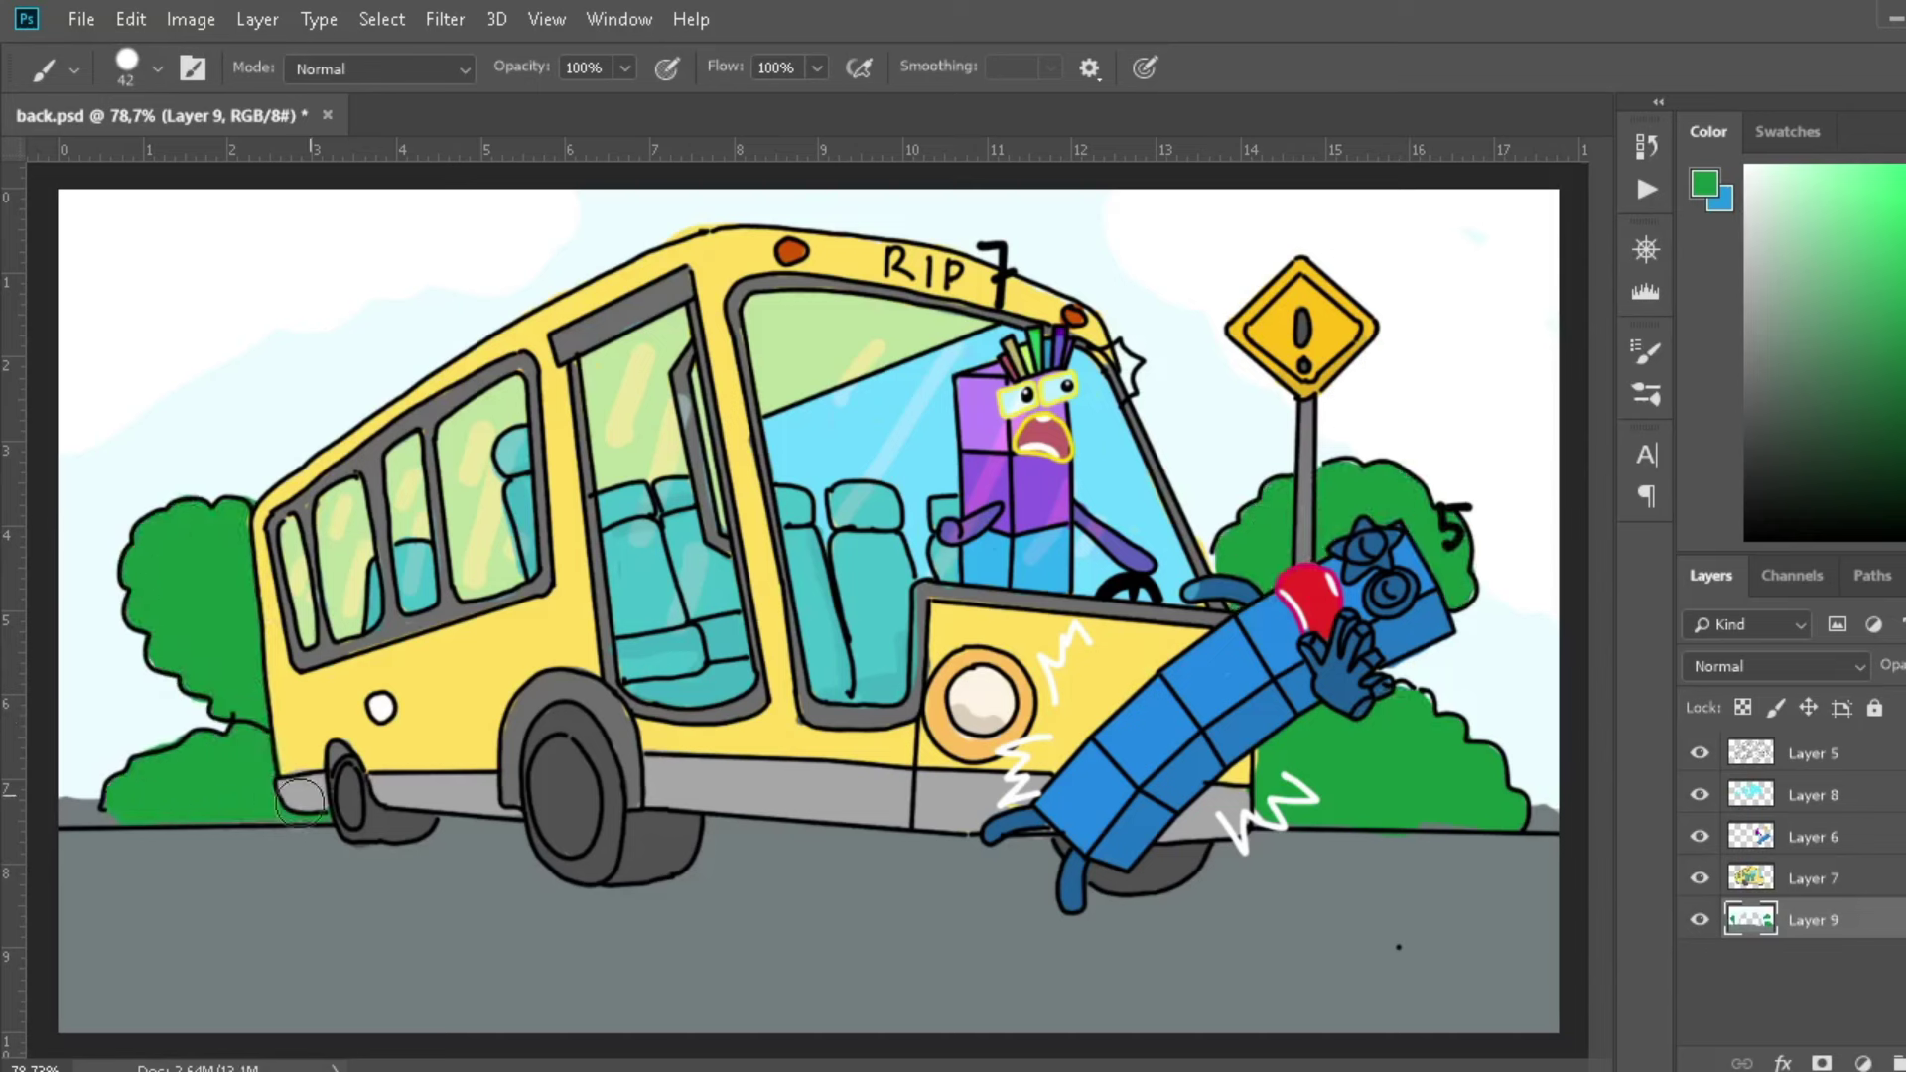
Paint a dark shadow under the bus, then test and undo a white stripe.
left_click(1221, 894, "alt")
mouse_move(1221, 894)
left_mouse_down()
mouse_move(872, 849)
mouse_move(372, 850)
left_mouse_up()
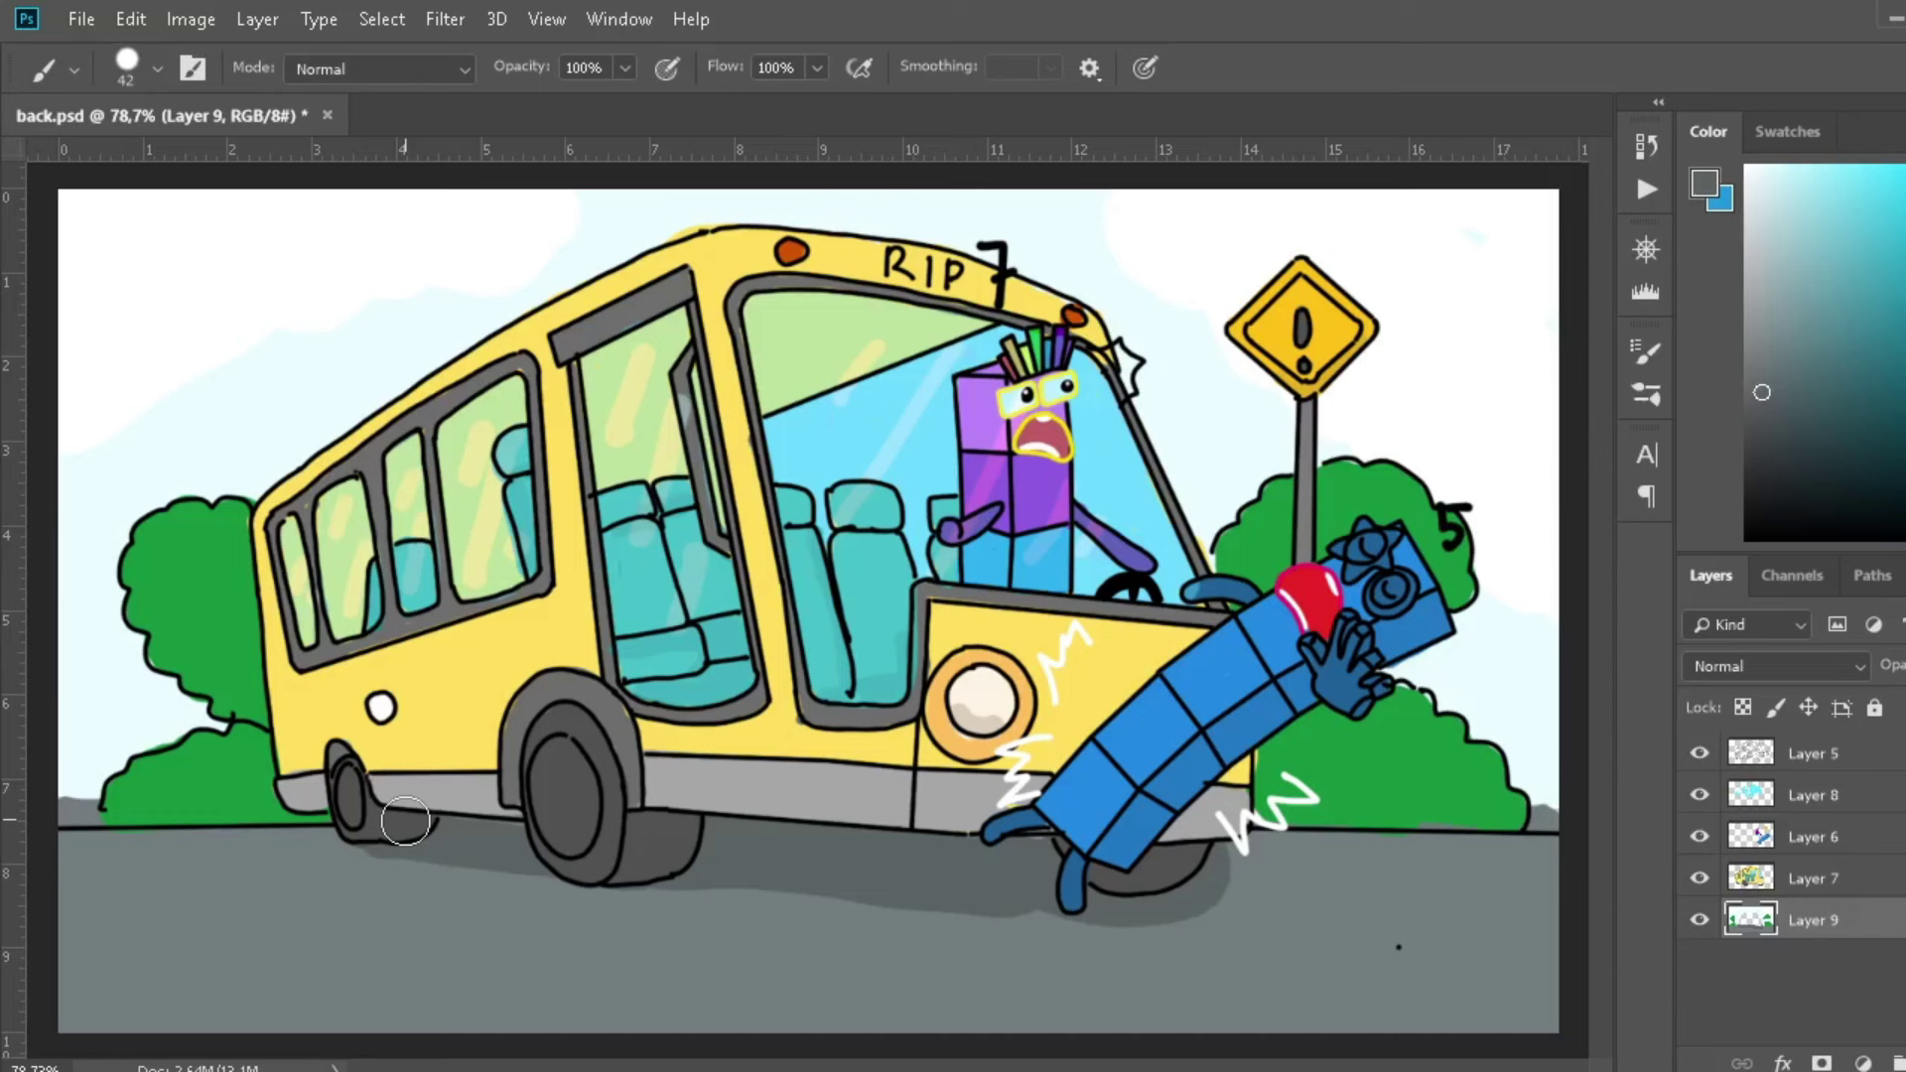
left_click(1177, 903, "alt")
left_click_drag(787, 937, 893, 911)
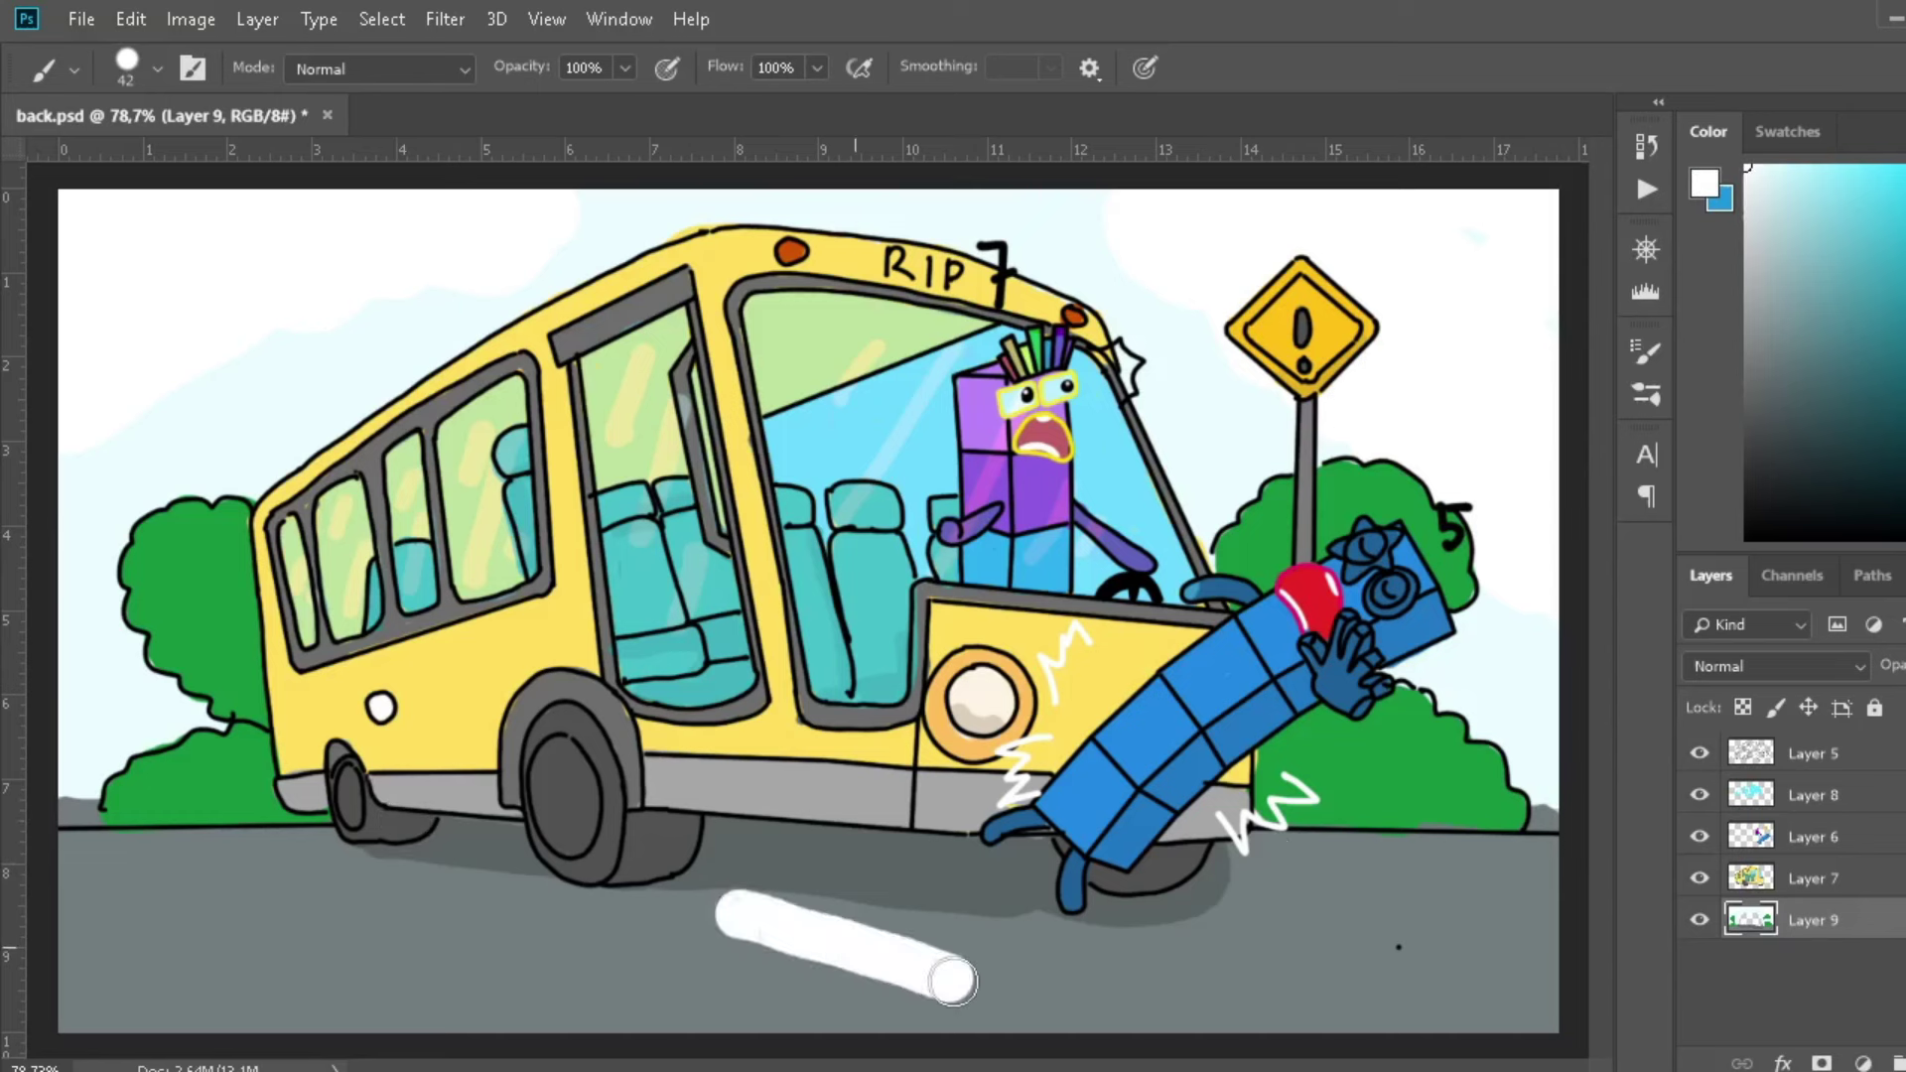
key("ctrl+z")
Paint three white dashes across the road and outline them as crosswalk stripes.
left_click_drag(780, 1011, 871, 989)
left_click_drag(990, 964, 1088, 936)
left_click_drag(1173, 913, 1261, 878)
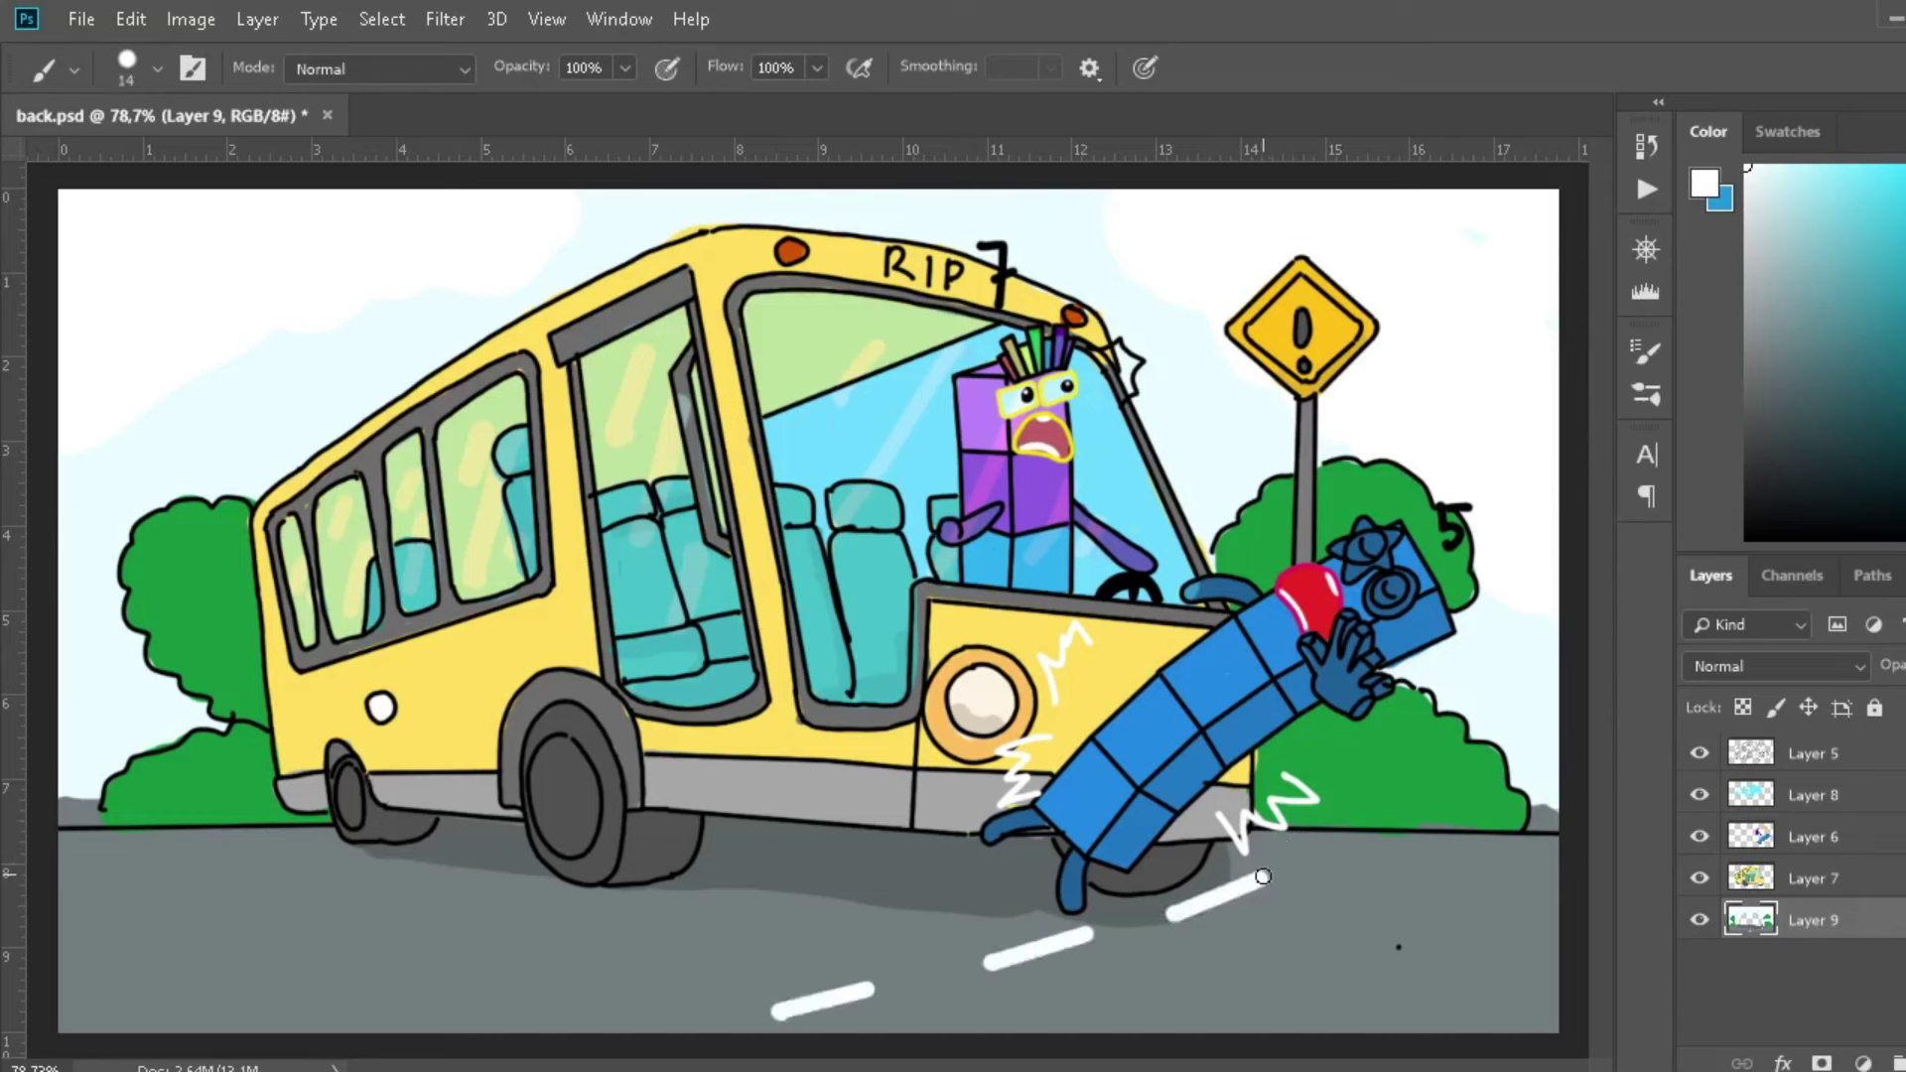
left_click_drag(882, 983, 545, 931)
left_click_drag(1086, 930, 828, 879)
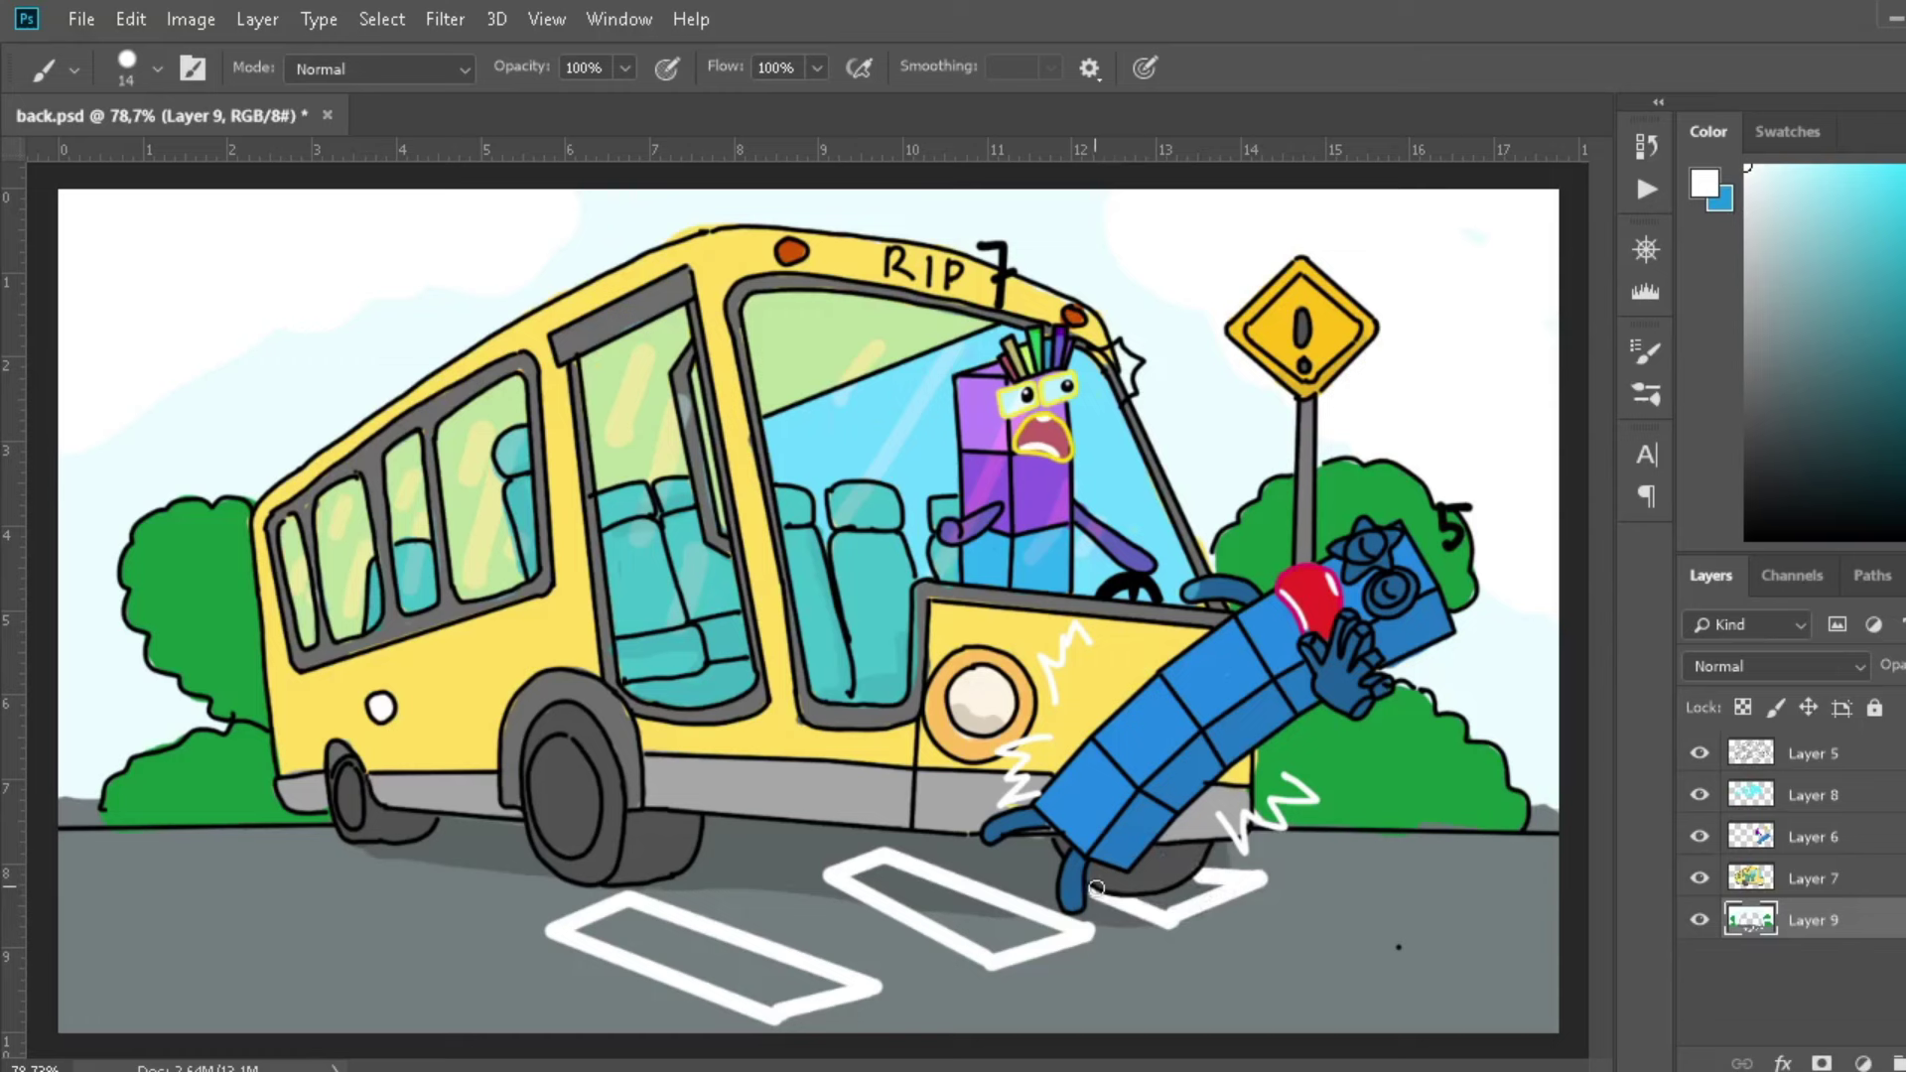
Fill the middle and left crosswalk stripes solid white.
left_click_drag(1057, 934, 892, 899)
mouse_move(849, 992)
left_mouse_down()
mouse_move(631, 915)
mouse_move(660, 927)
left_mouse_up()
left_click_drag(967, 894, 891, 876)
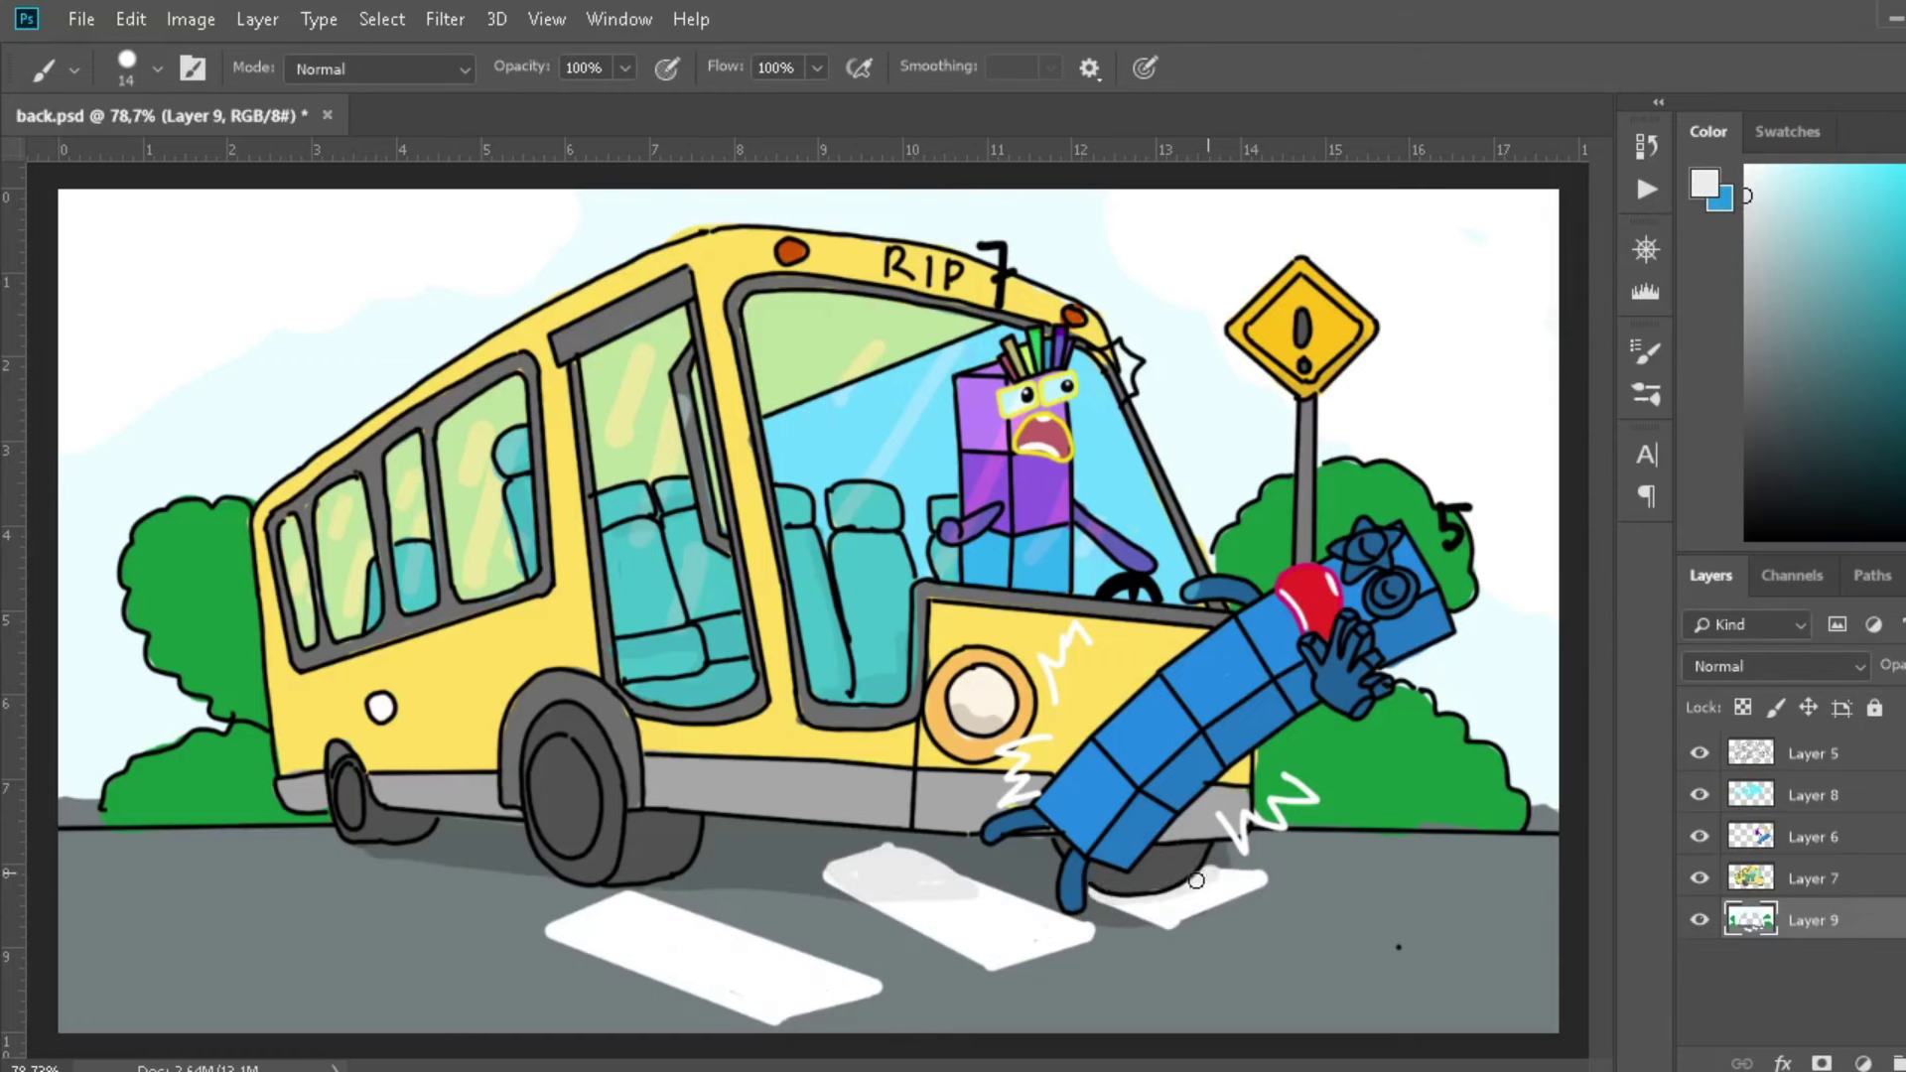
key("z")
scroll(1469, 584, "down", 1)
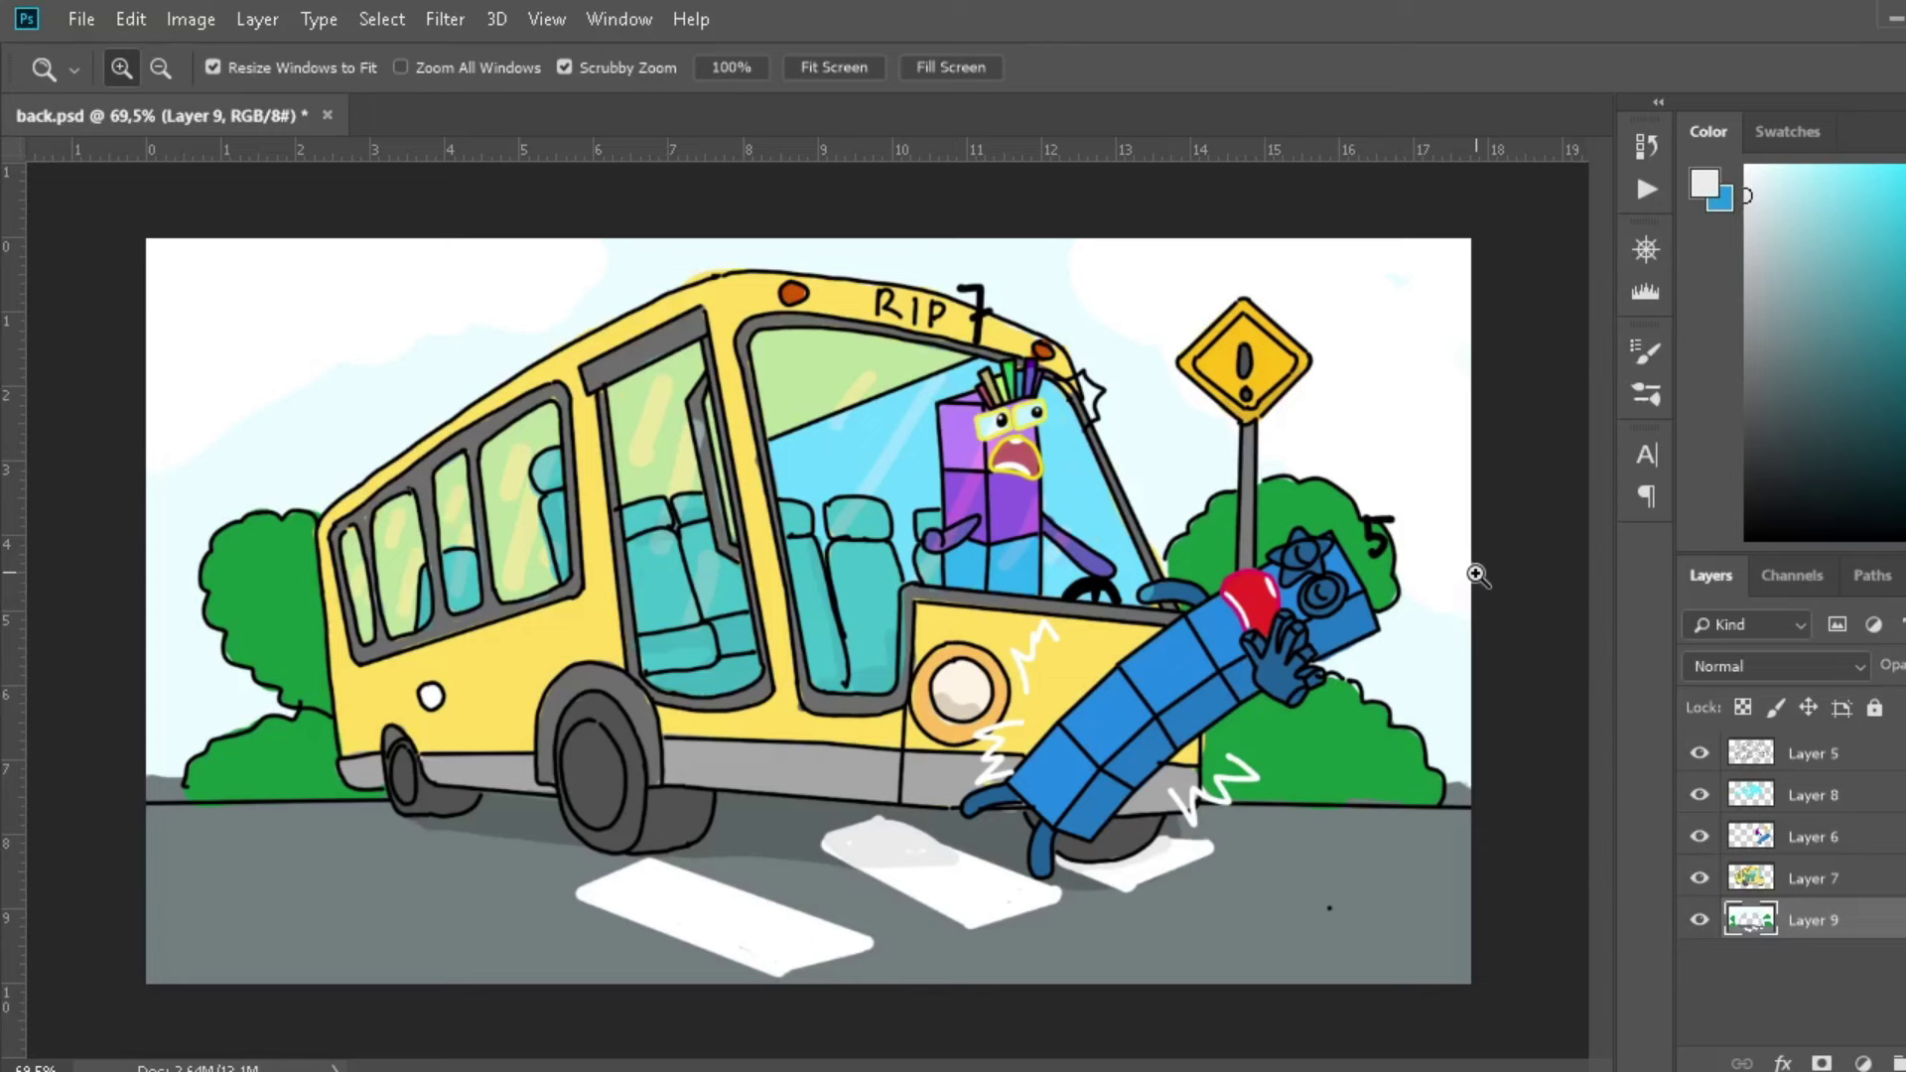
Sample the bush green and add darker green leaf strokes to the bushes.
left_click(314, 731)
key("z")
key("b")
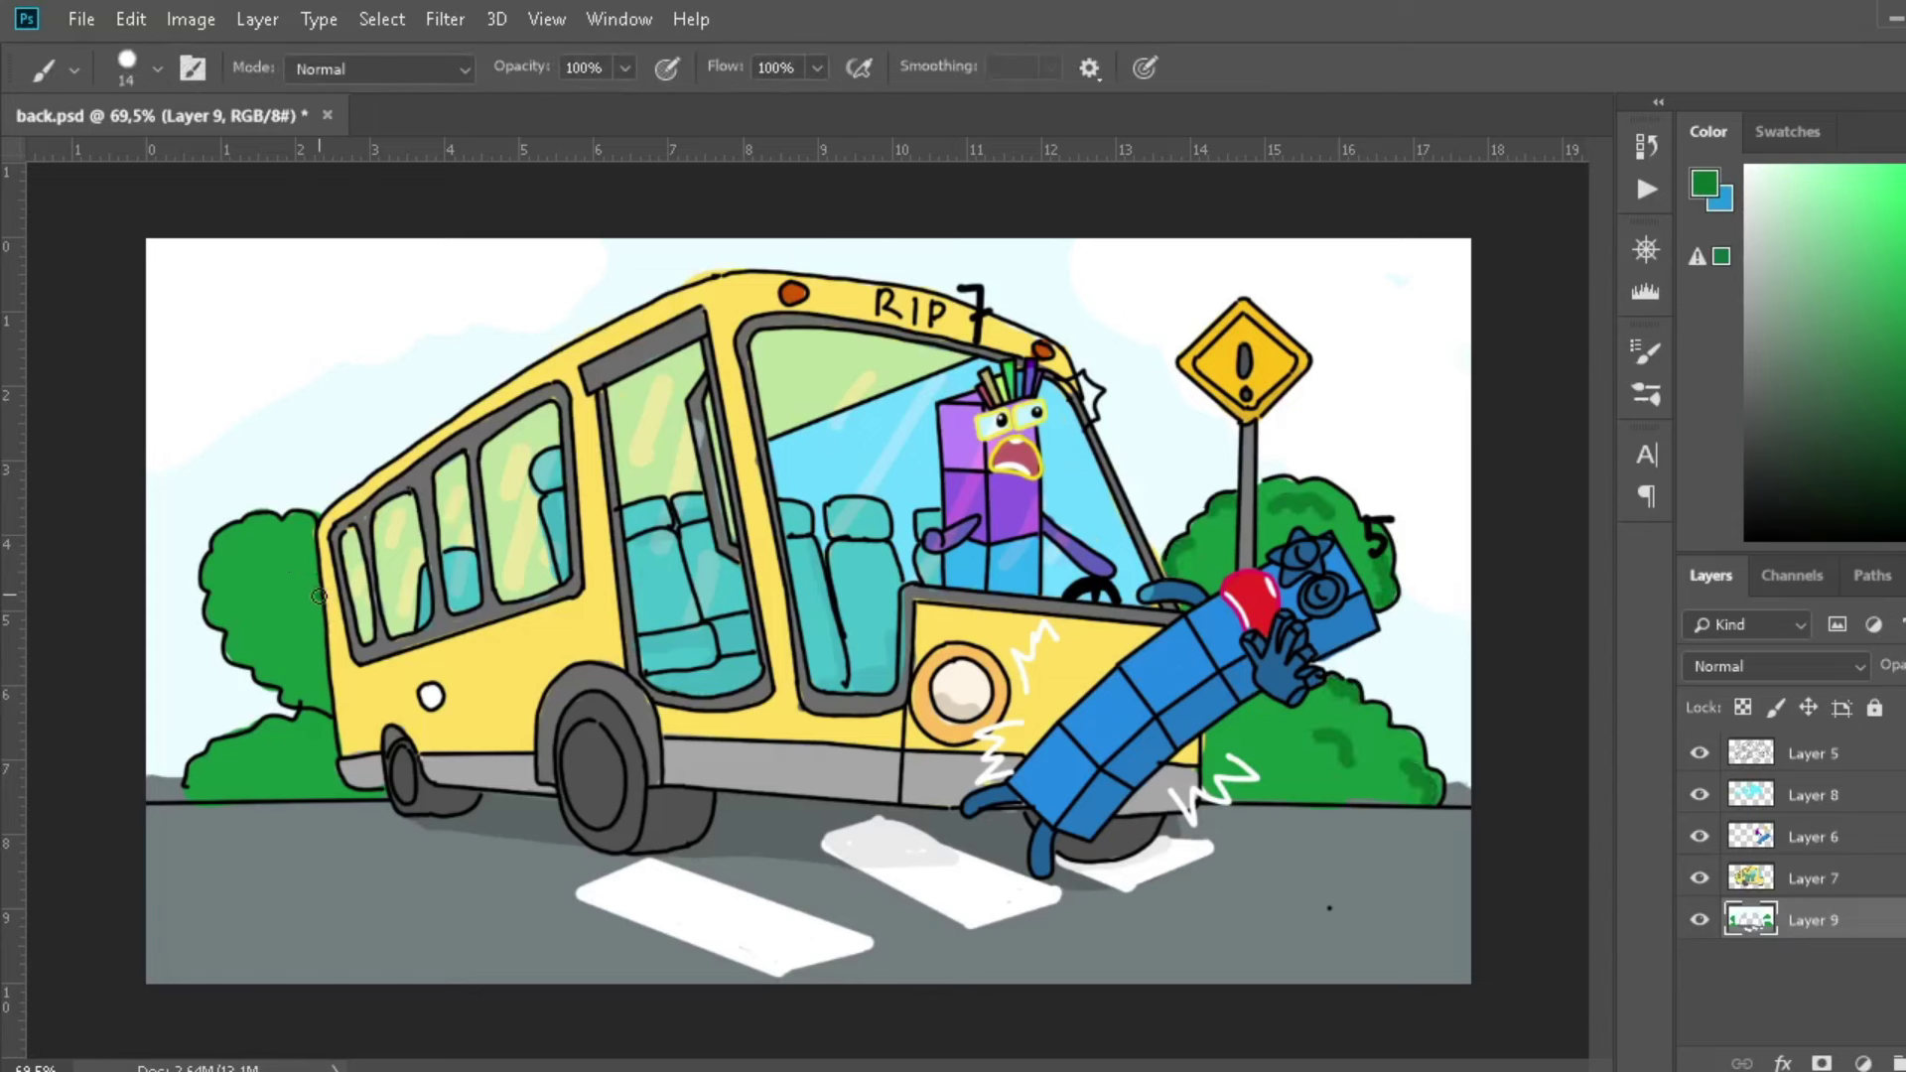
left_click_drag(319, 595, 263, 599)
left_click_drag(316, 757, 280, 754)
left_click_drag(253, 766, 212, 765)
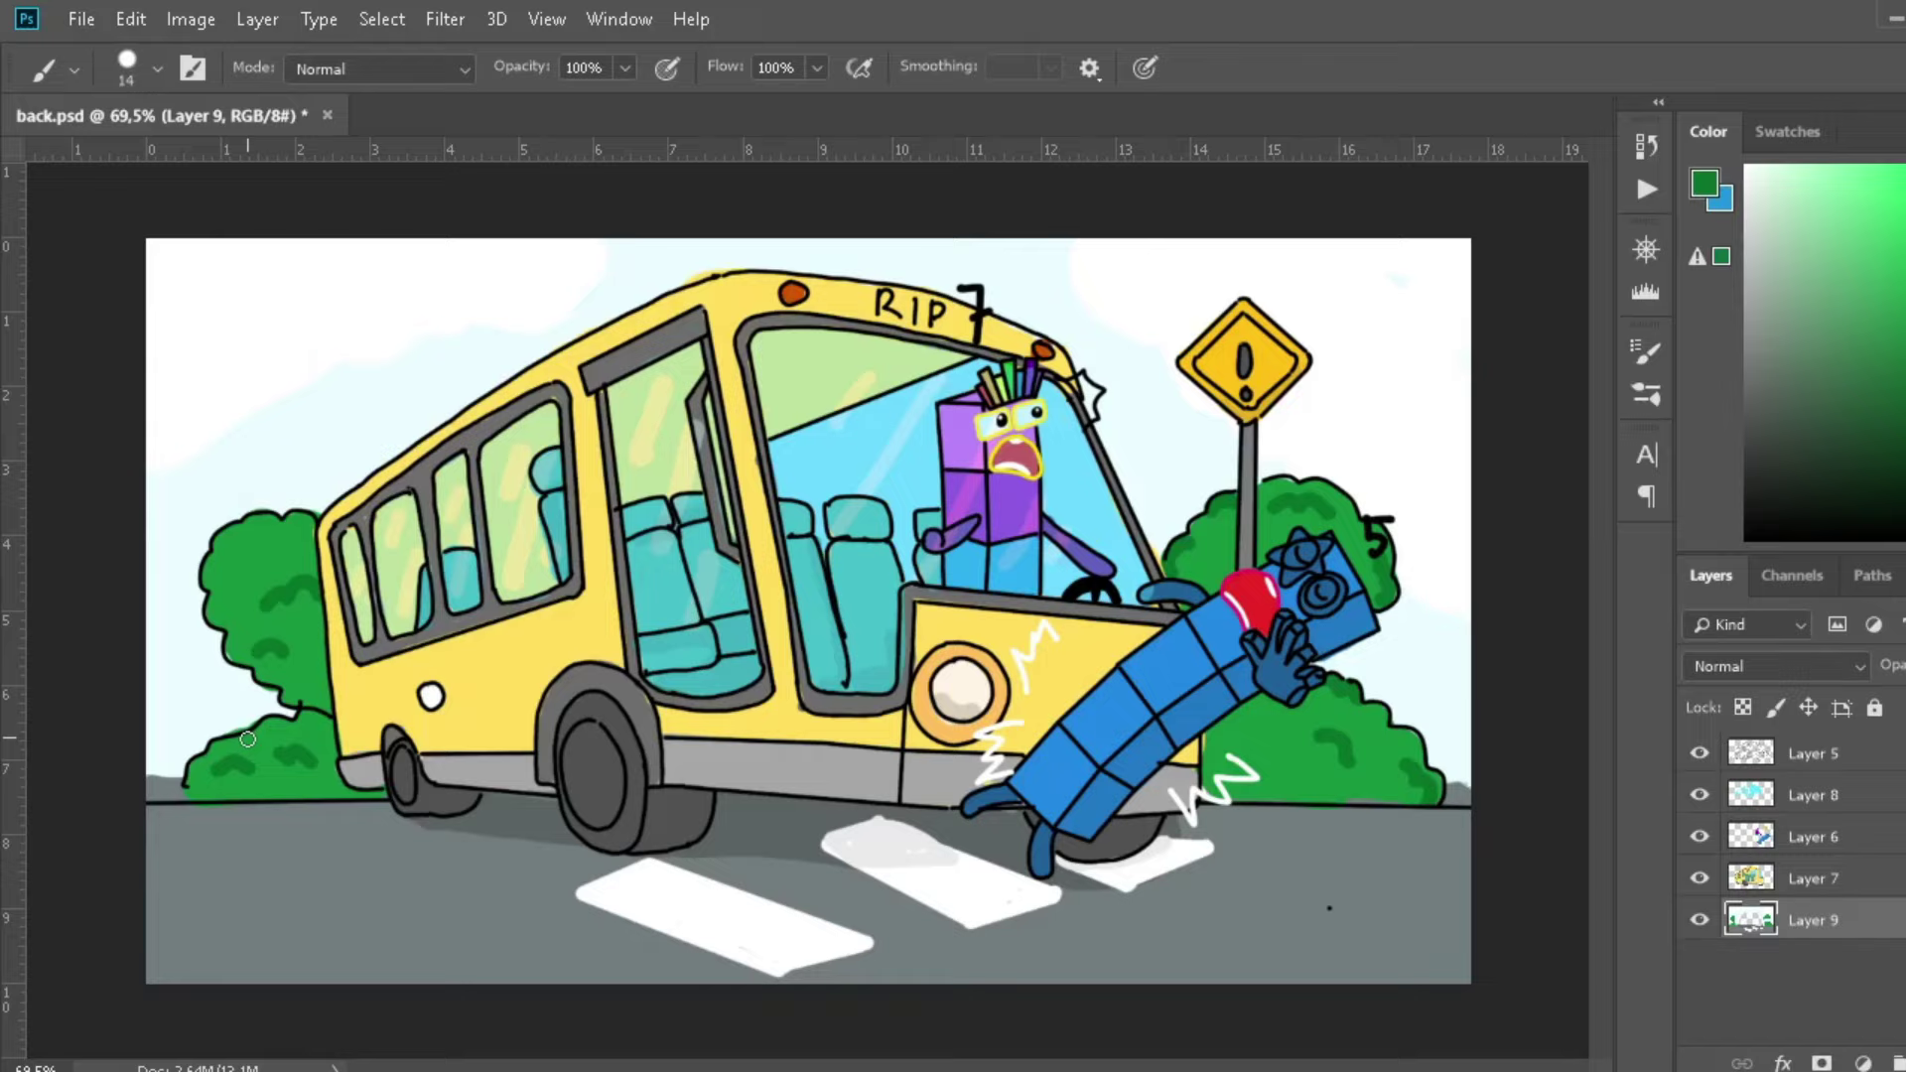
Pick red and select Layer 5 for splatter drops beside the character.
left_click(1248, 595, "alt")
left_click(1248, 596, "ctrl")
left_click(1210, 562)
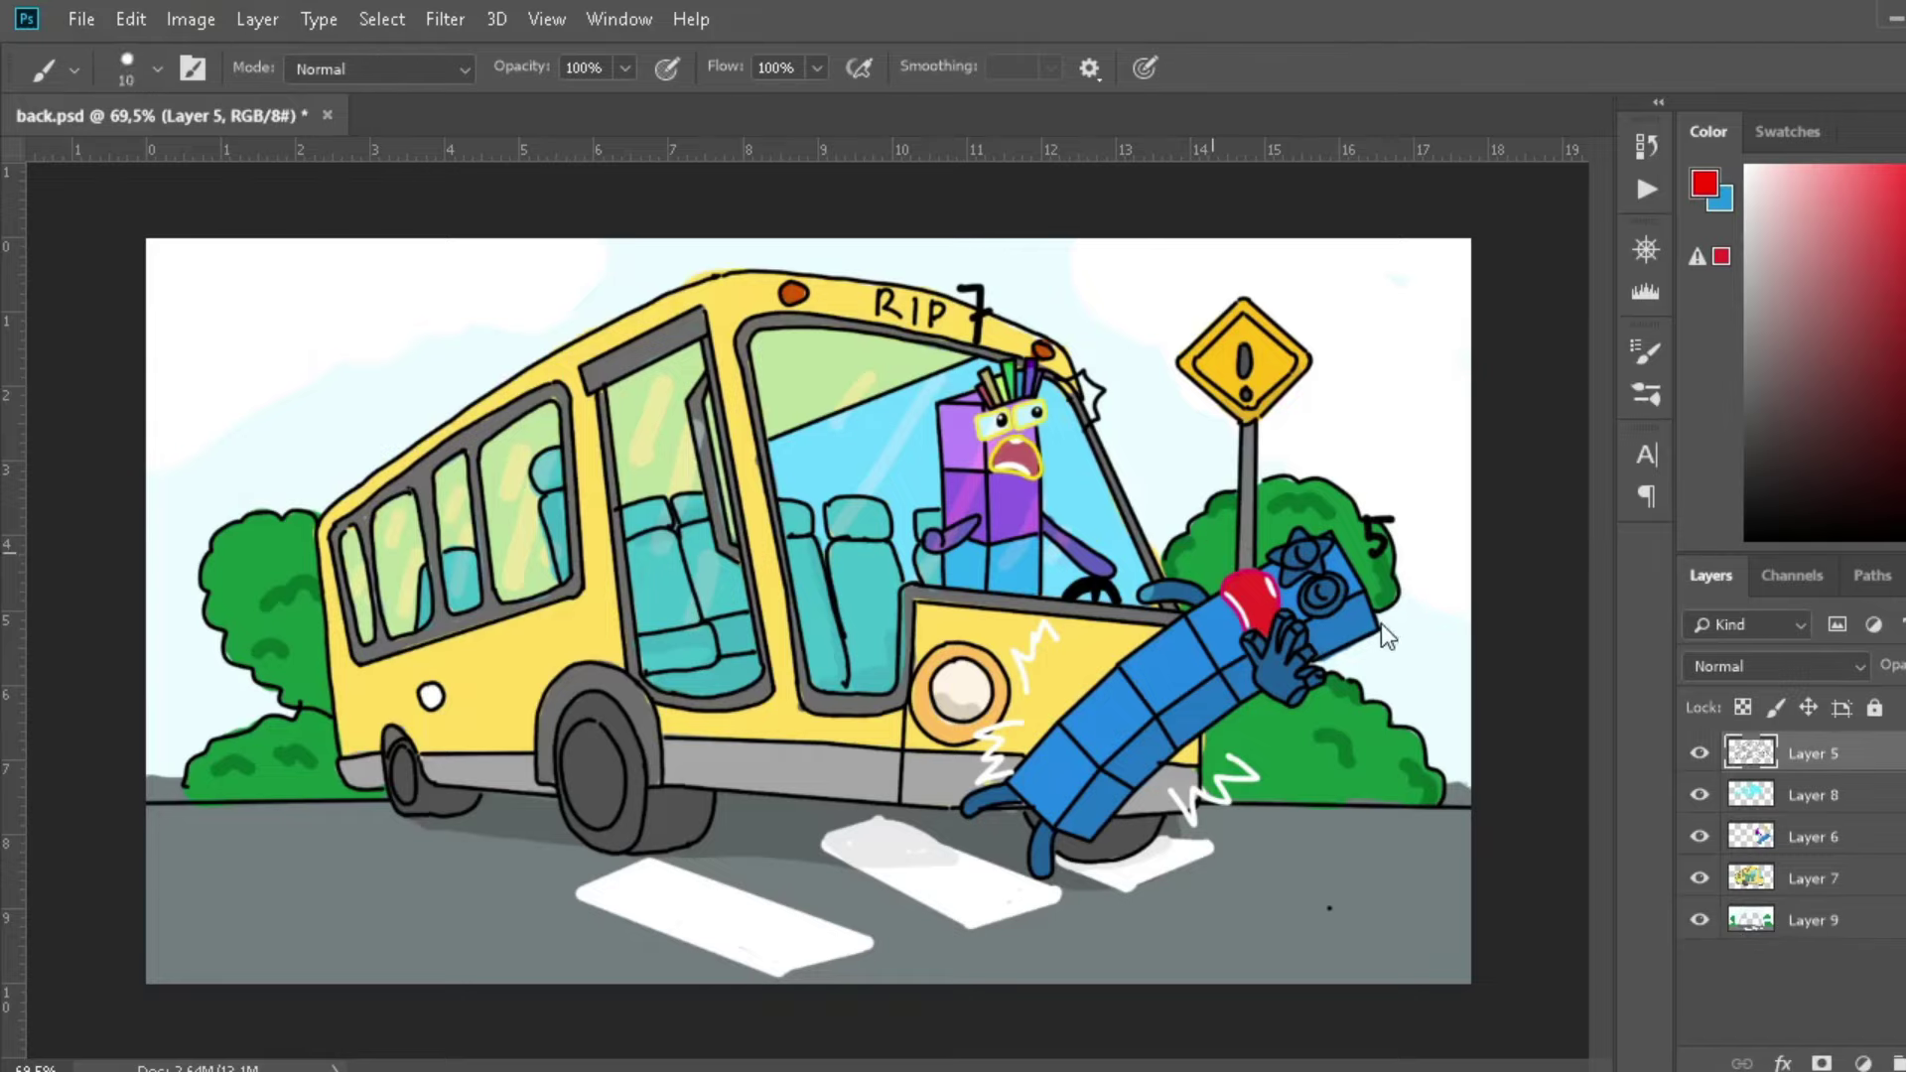
scroll(1338, 420, "up", 3)
scroll(1127, 628, "up", 3)
key("z")
scroll(1282, 721, "down", 5)
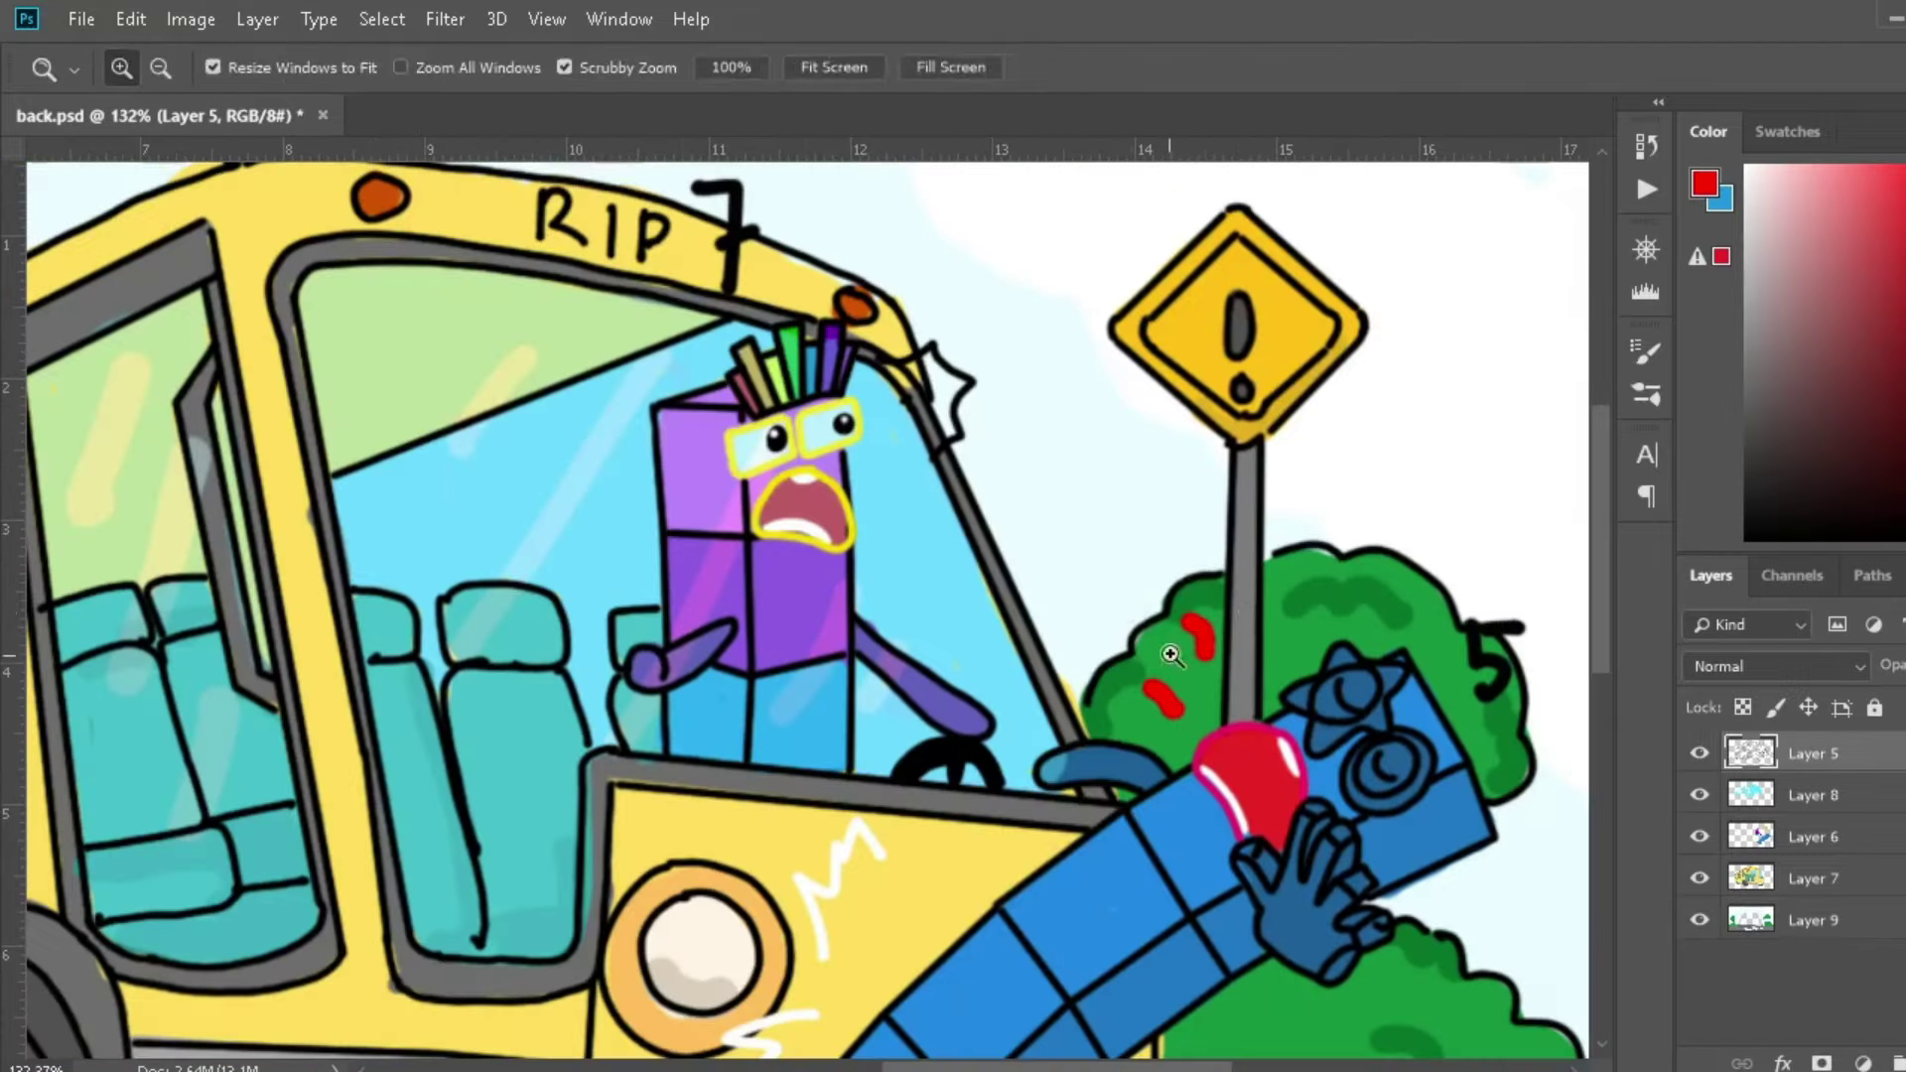